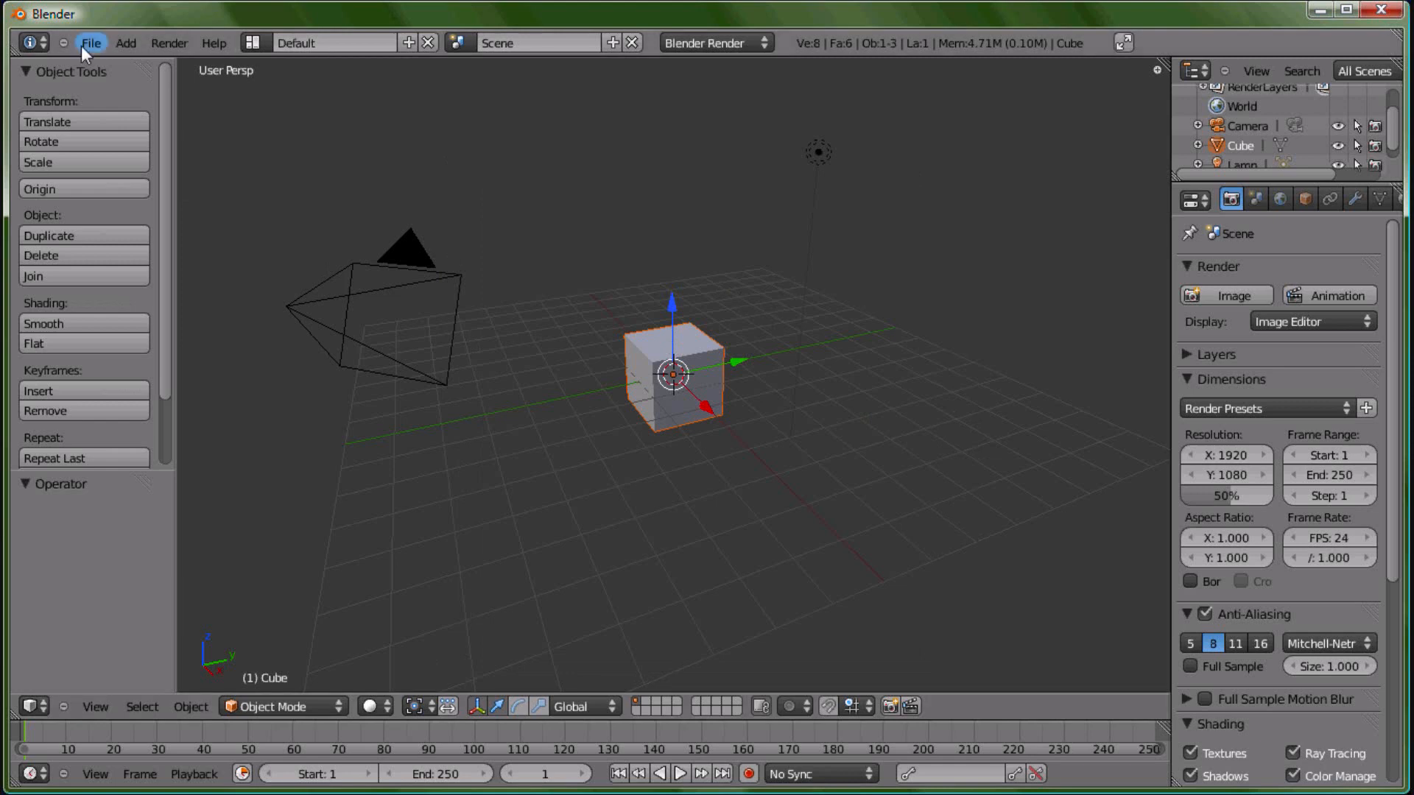
# Open the file Tutorial.blend from the blend folder
pyautogui.click(84, 44)
pyautogui.click(92, 86)
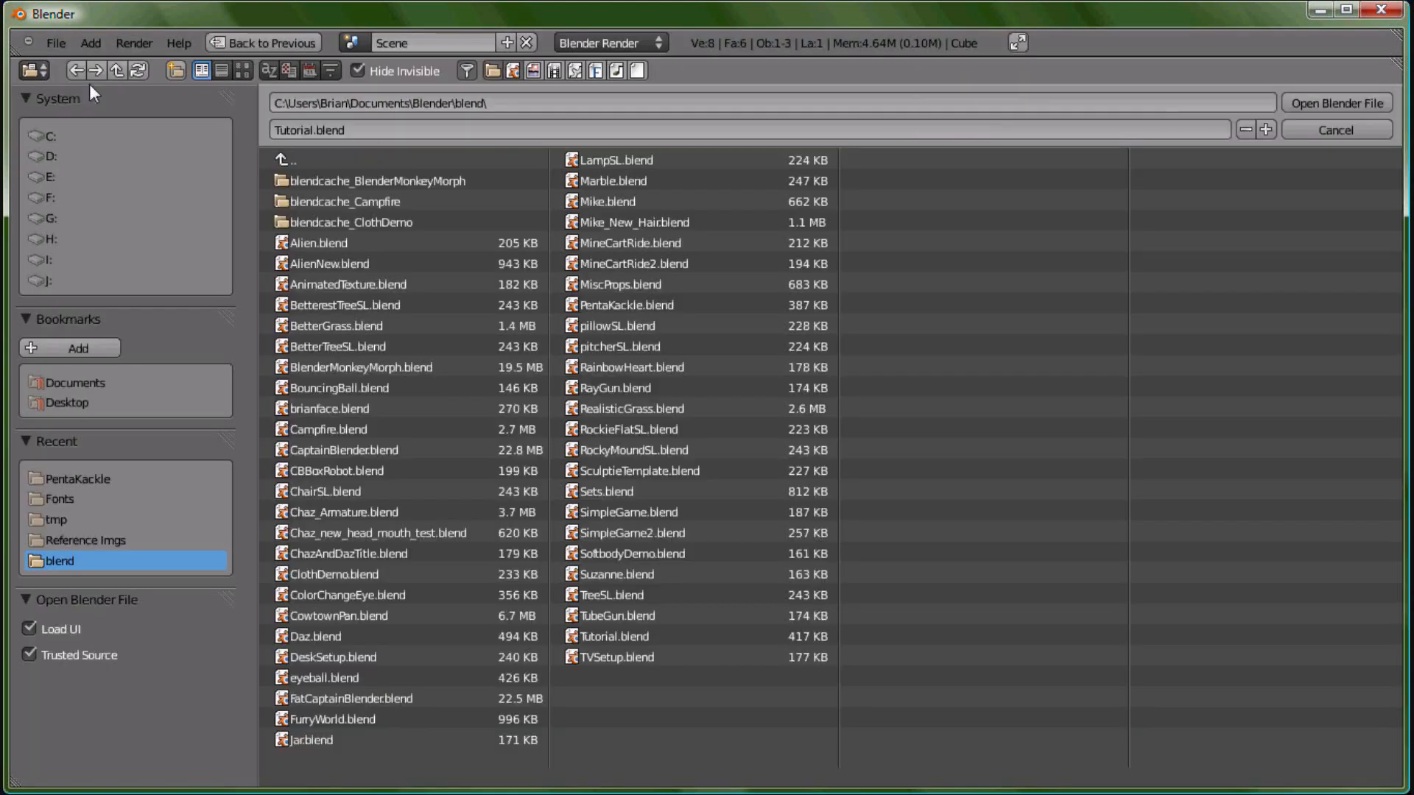
pyautogui.click(577, 641)
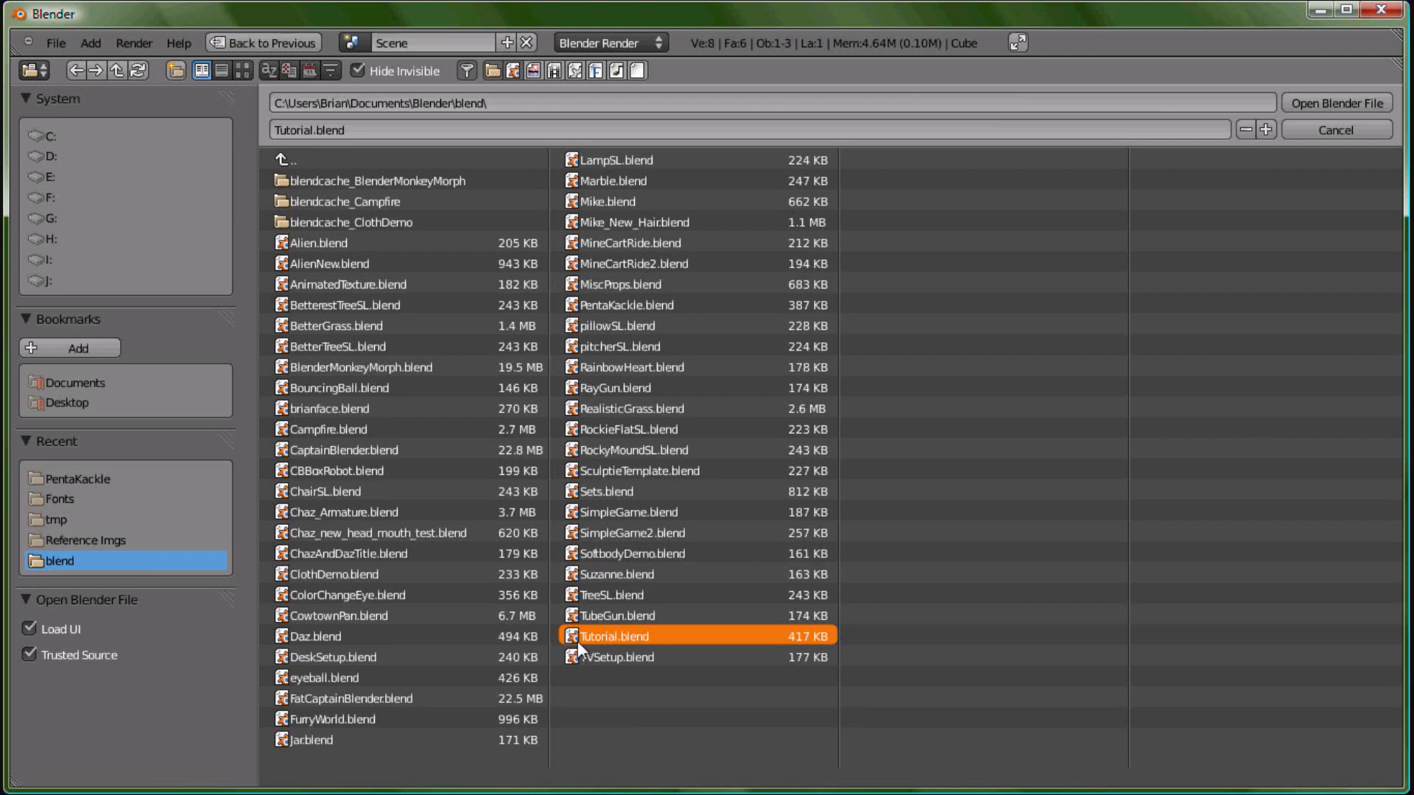
pyautogui.click(1336, 104)
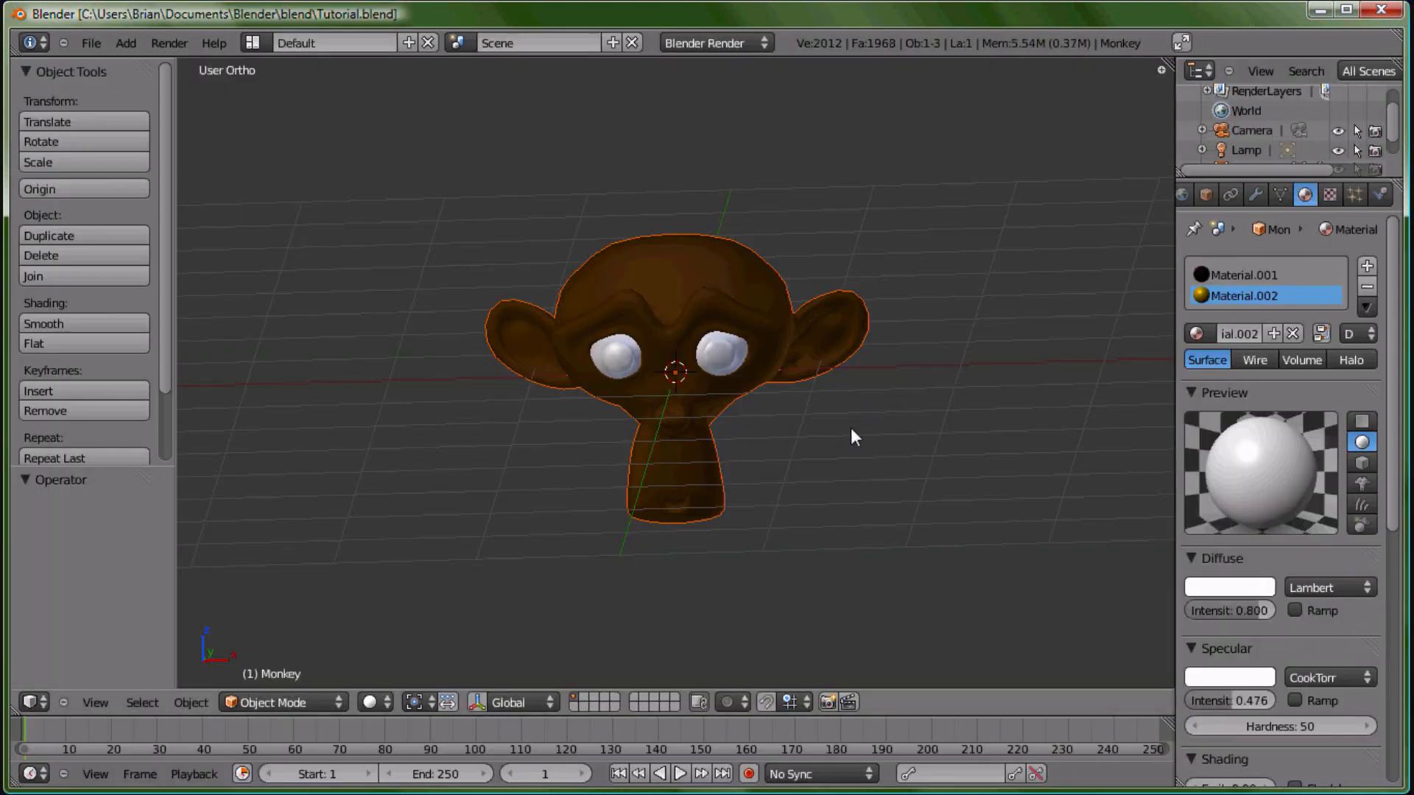
# Enter Edit Mode on the monkey head and clear the vertex selection around the eyes
pyautogui.moveTo(871, 495); pyautogui.dragTo(865, 433, button='middle')
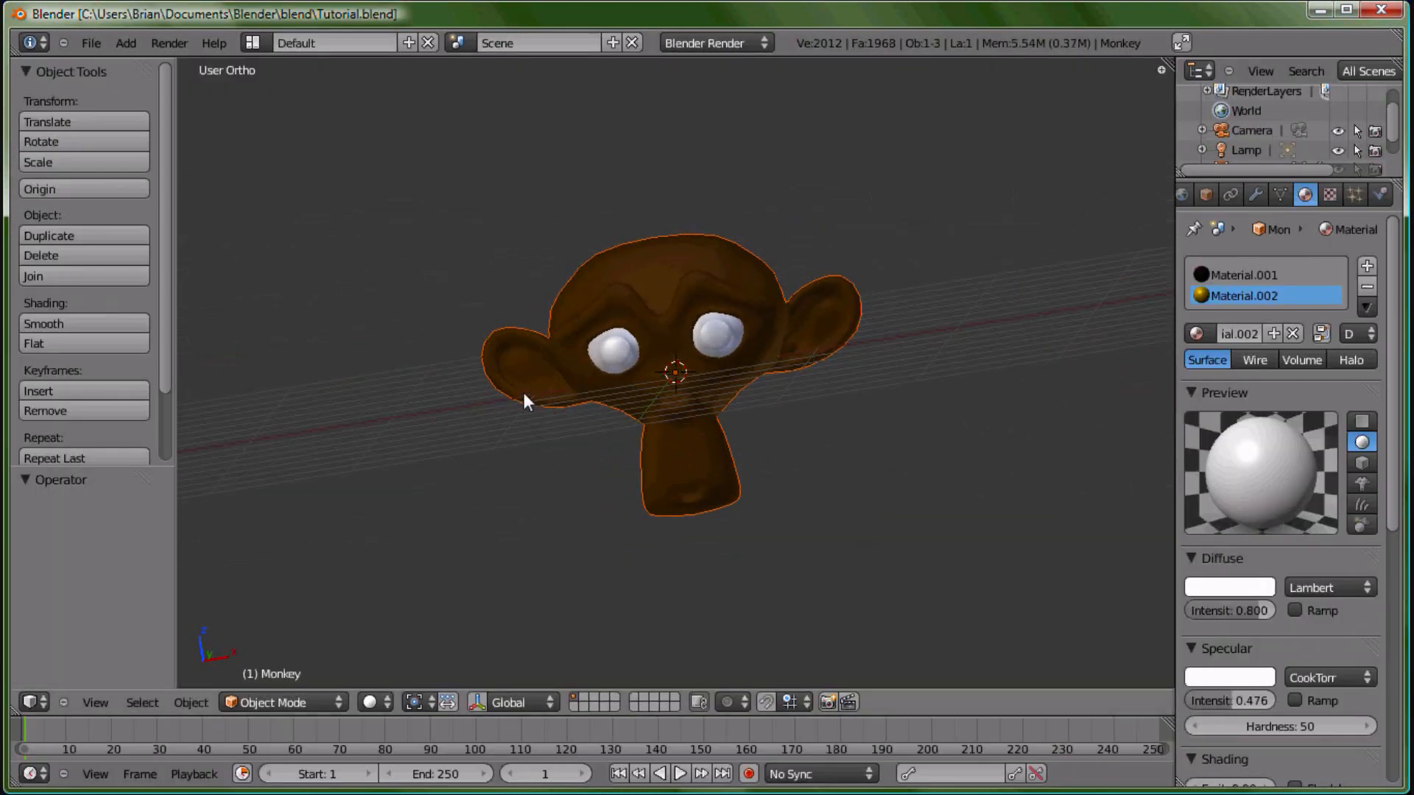
pyautogui.moveTo(524, 400); pyautogui.dragTo(893, 429, button='middle')
pyautogui.moveTo(517, 350); pyautogui.dragTo(867, 382, button='middle')
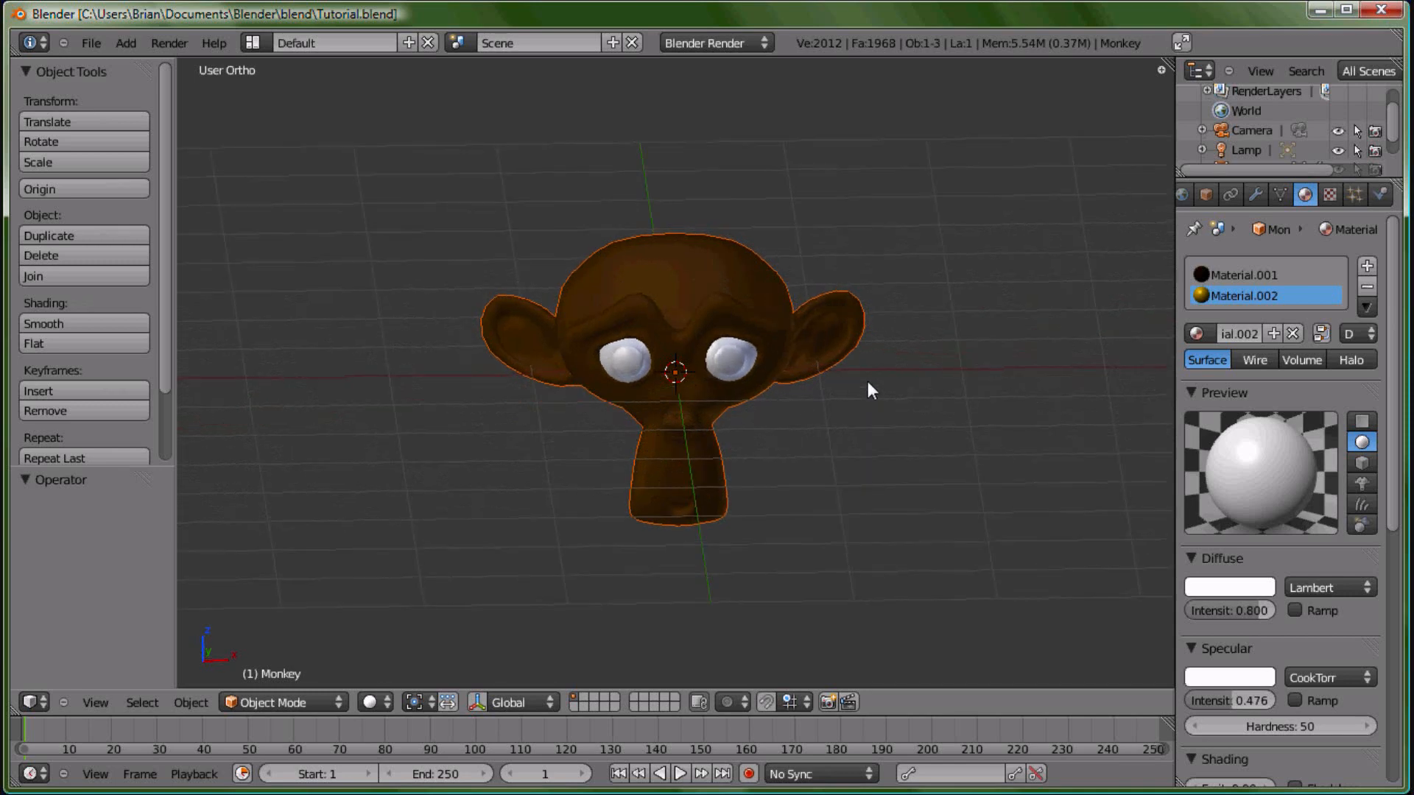
pyautogui.moveTo(775, 417); pyautogui.dragTo(773, 417, button='middle')
pyautogui.press('Tab')
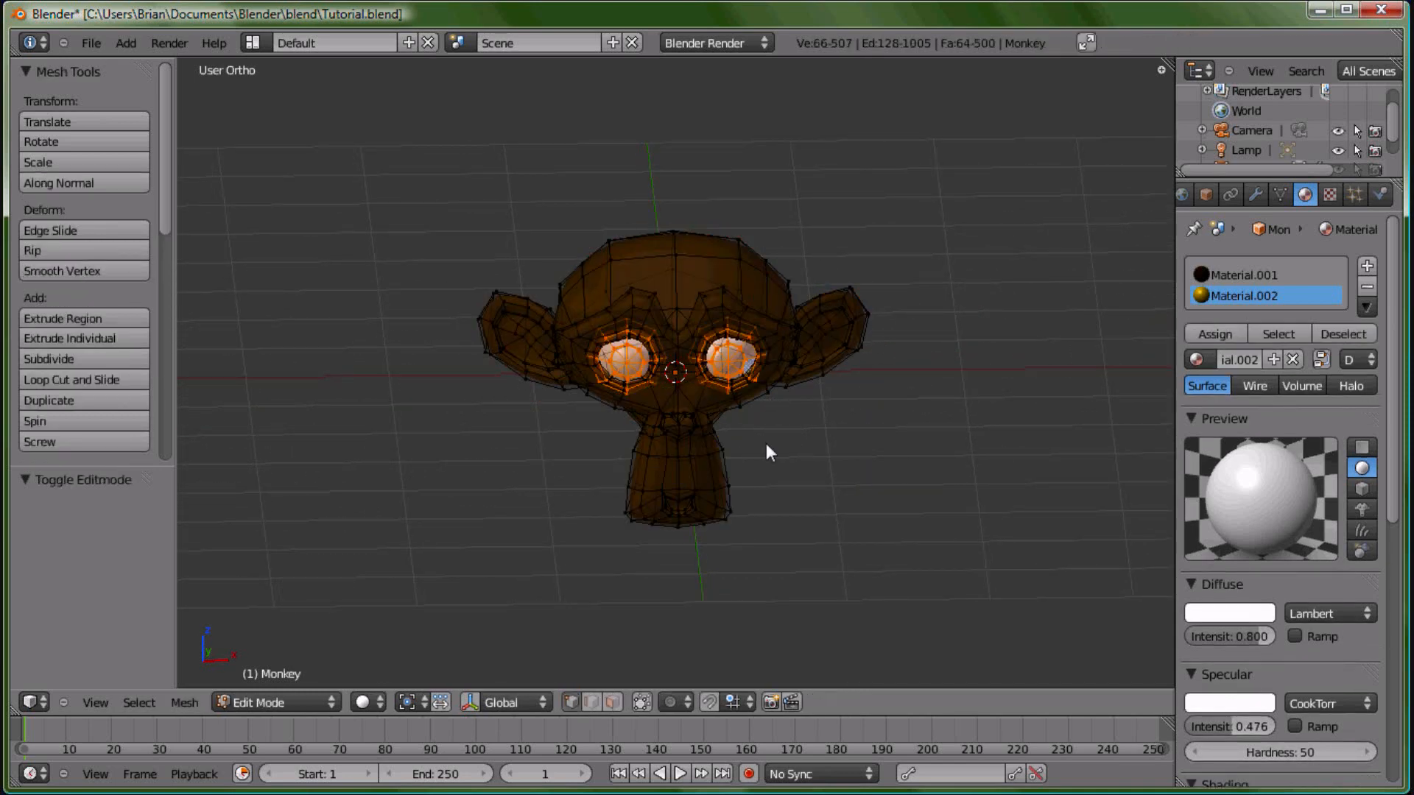
pyautogui.moveTo(807, 473); pyautogui.dragTo(796, 458, button='middle')
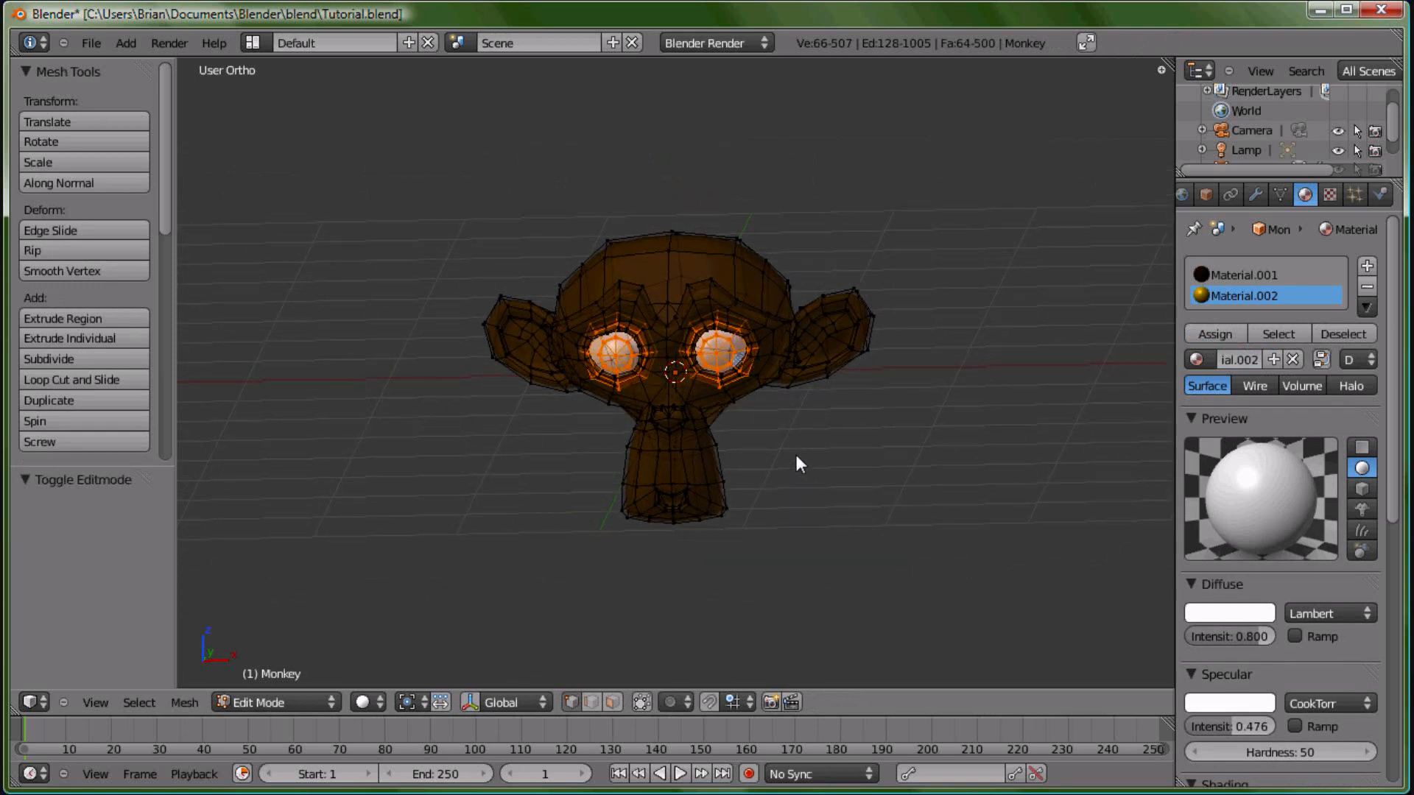
pyautogui.press('a')
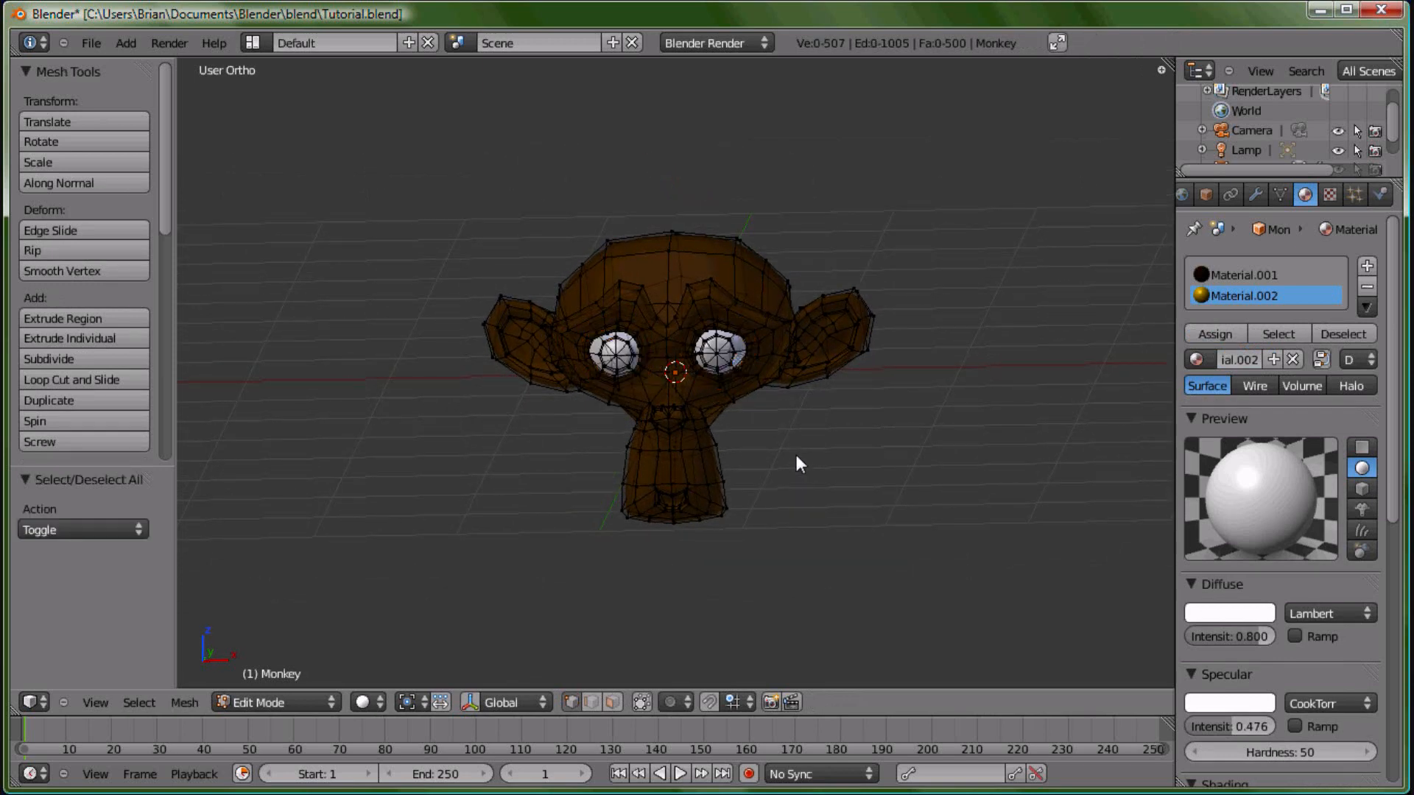
# Add a third material slot to the monkey, make its material single-user and set the diffuse color to black
pyautogui.scroll(7, 772, 388)
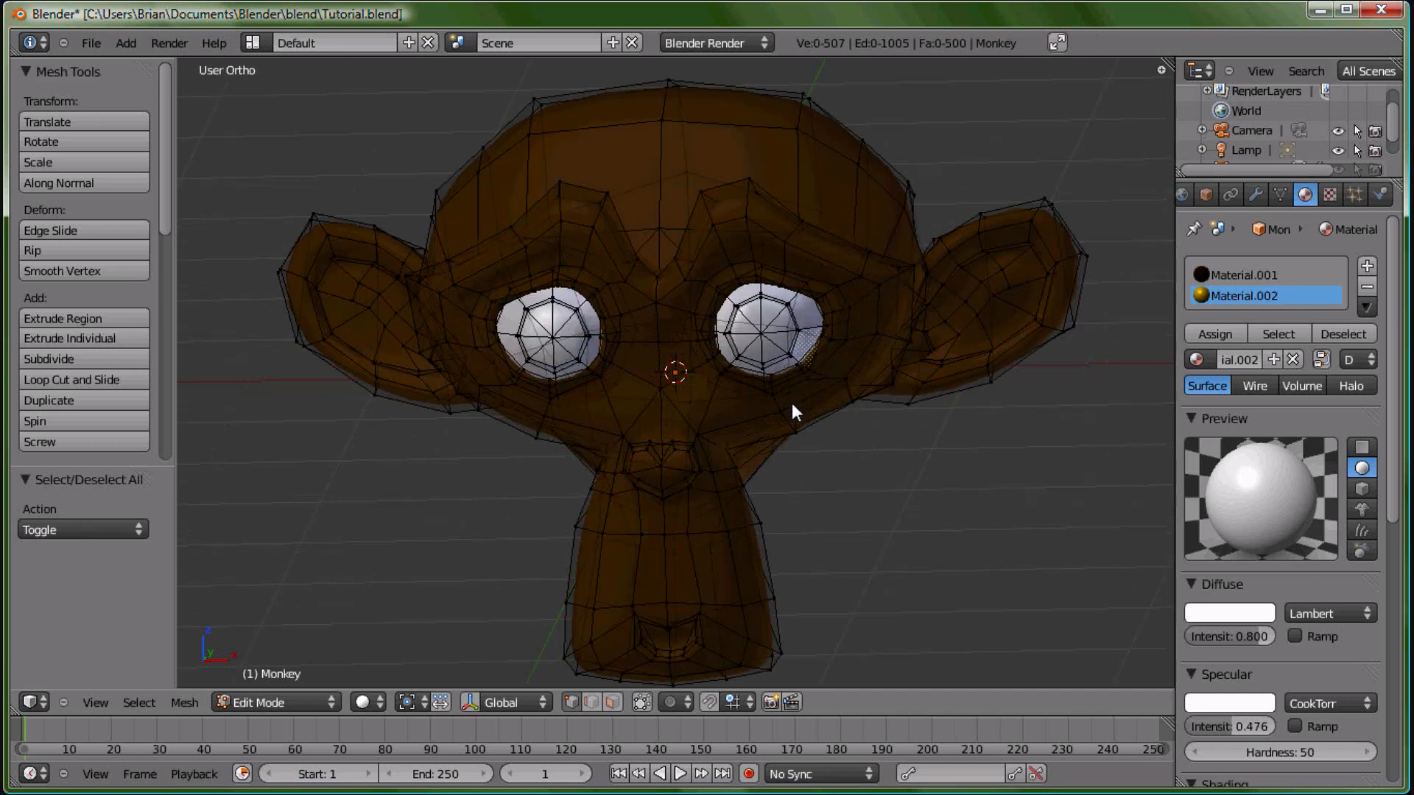
pyautogui.moveTo(833, 390); pyautogui.dragTo(758, 421, button='middle')
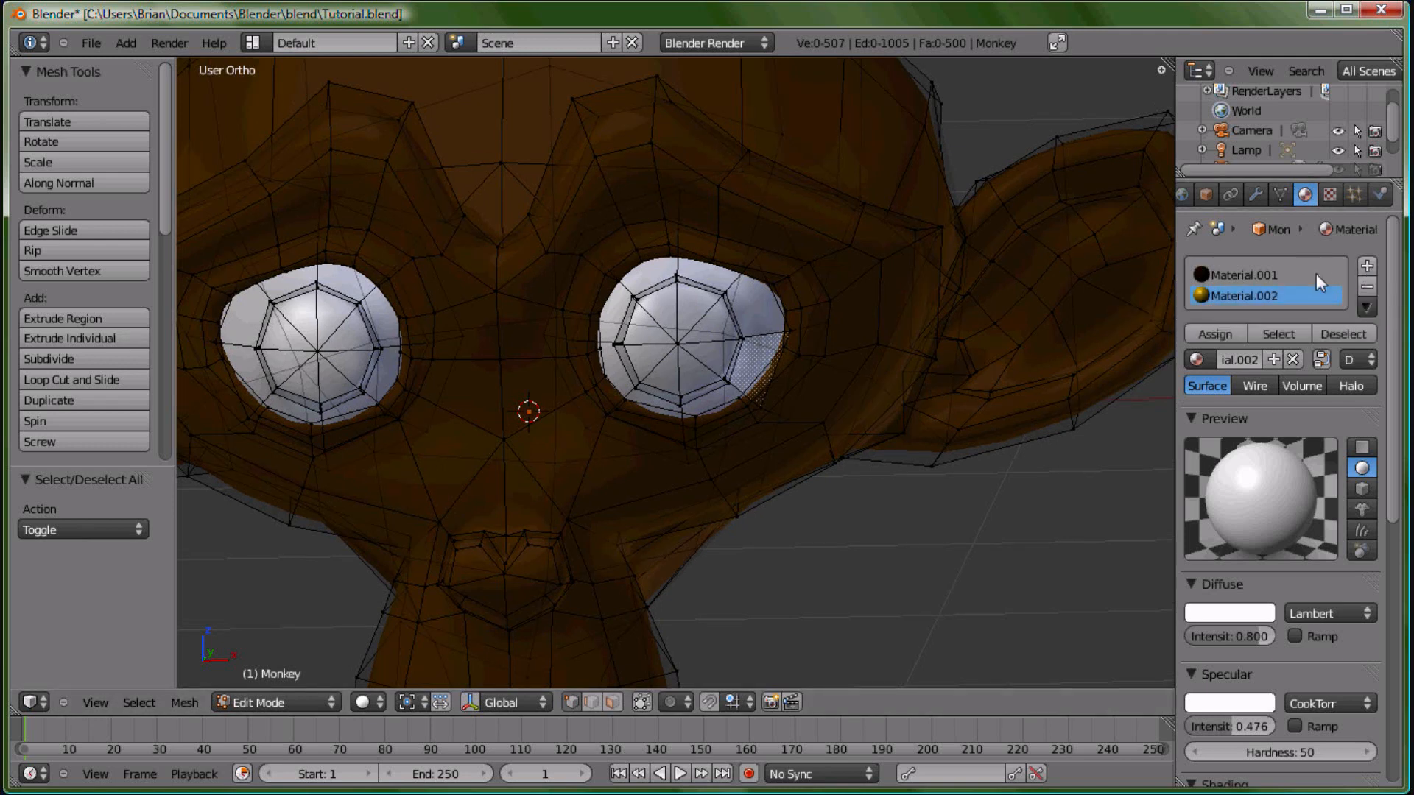
pyautogui.click(1367, 267)
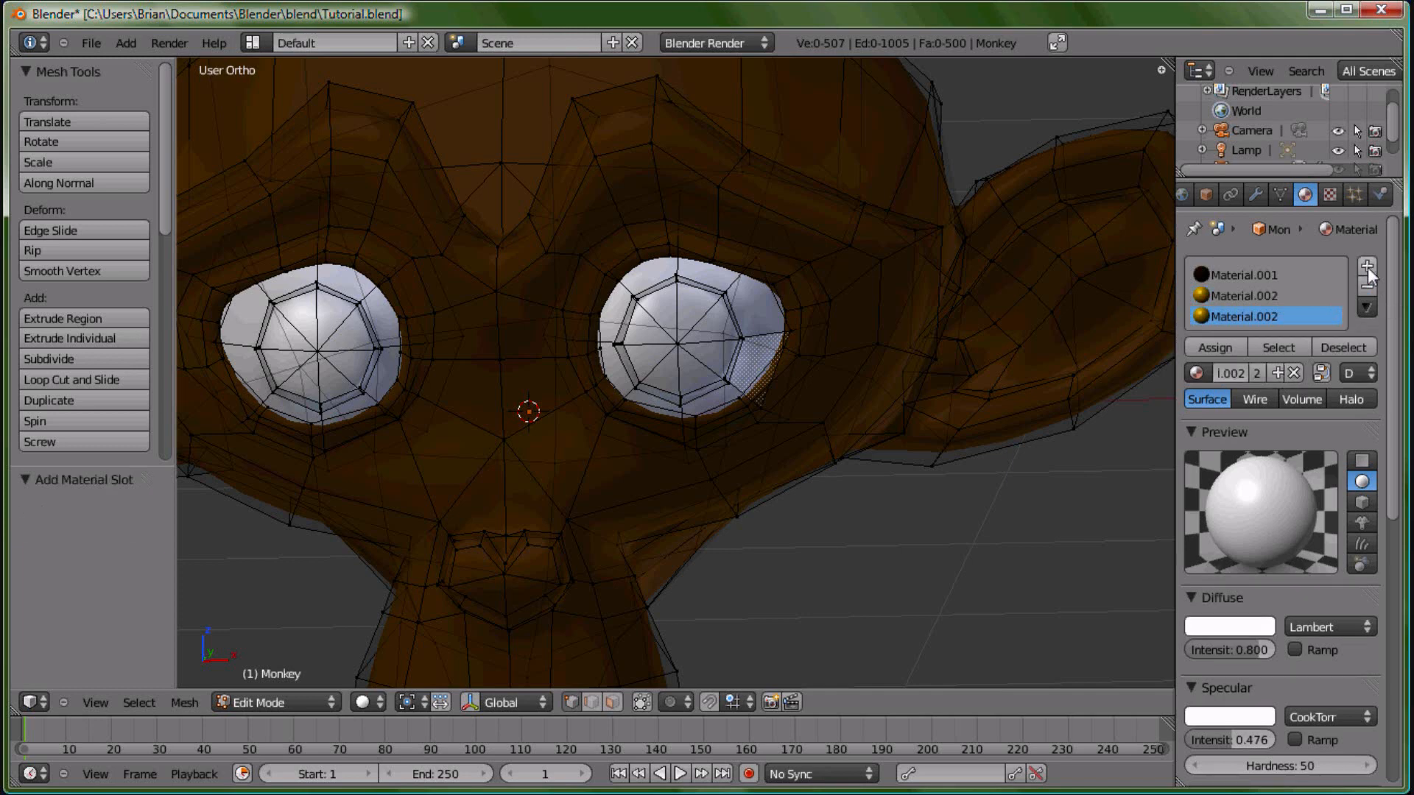
pyautogui.click(1256, 371)
pyautogui.click(1240, 627)
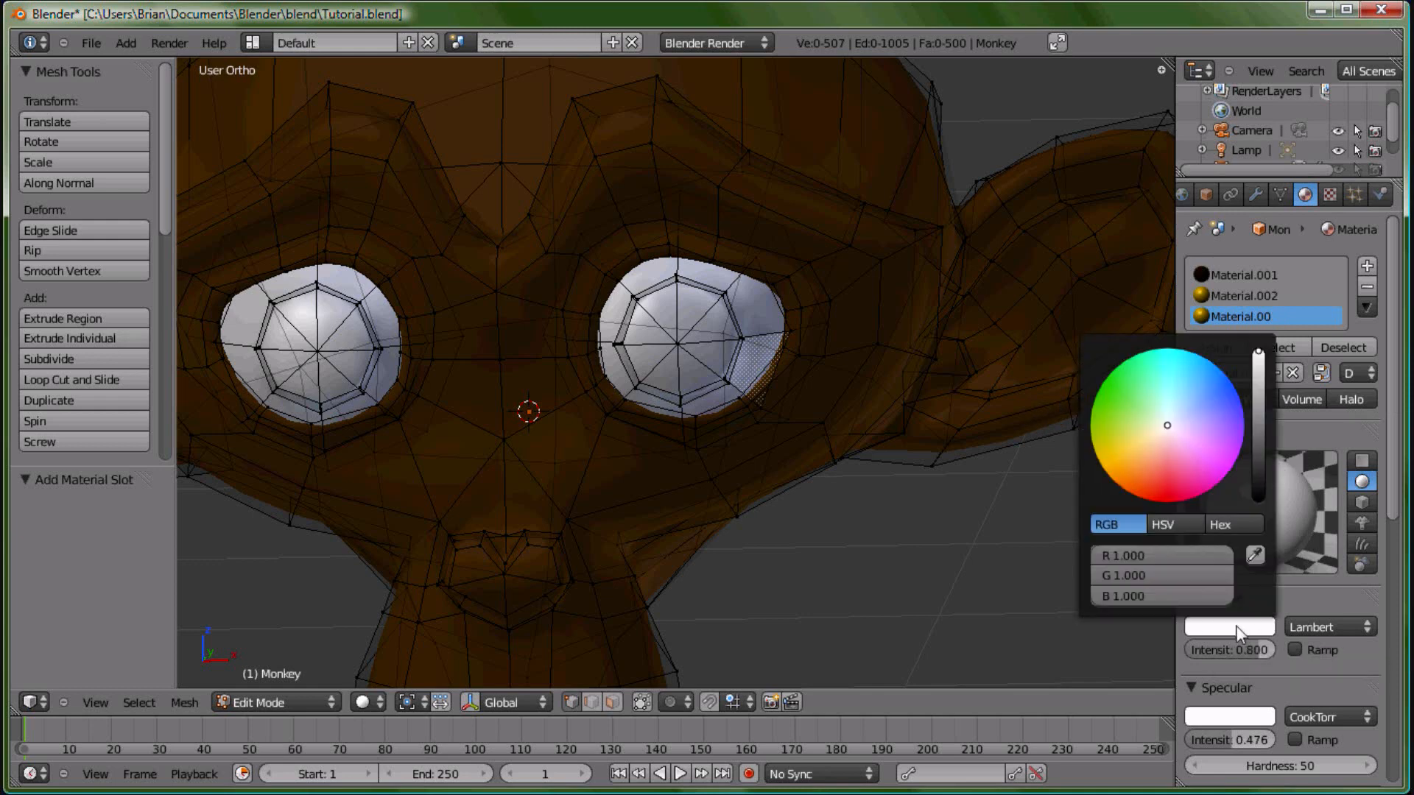
pyautogui.click(1232, 626)
pyautogui.moveTo(1257, 375); pyautogui.dragTo(1260, 517)
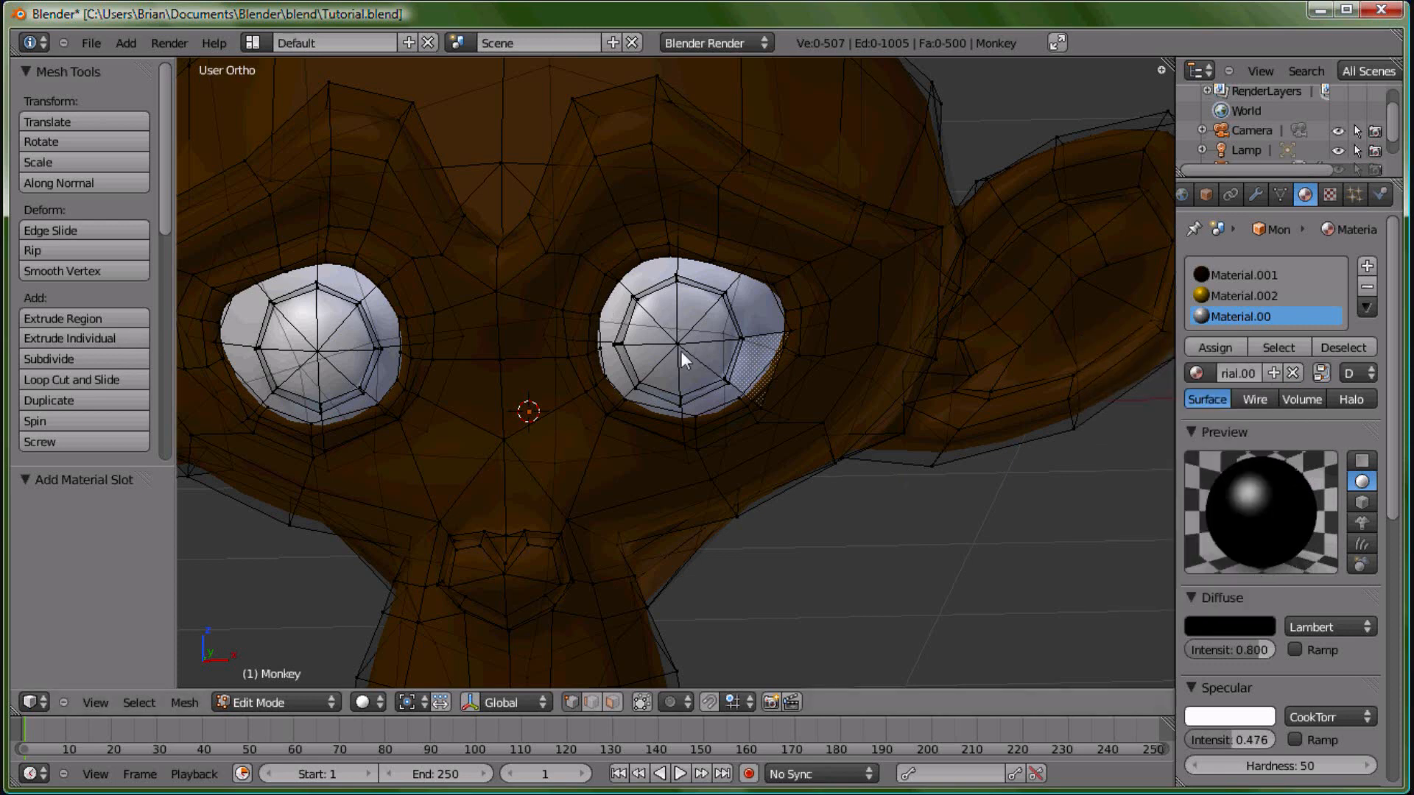
# Circle-select the inner octagon of vertices forming the pupil on both of the monkey's eyes
pyautogui.moveTo(681, 350); pyautogui.dragTo(672, 341, button='middle')
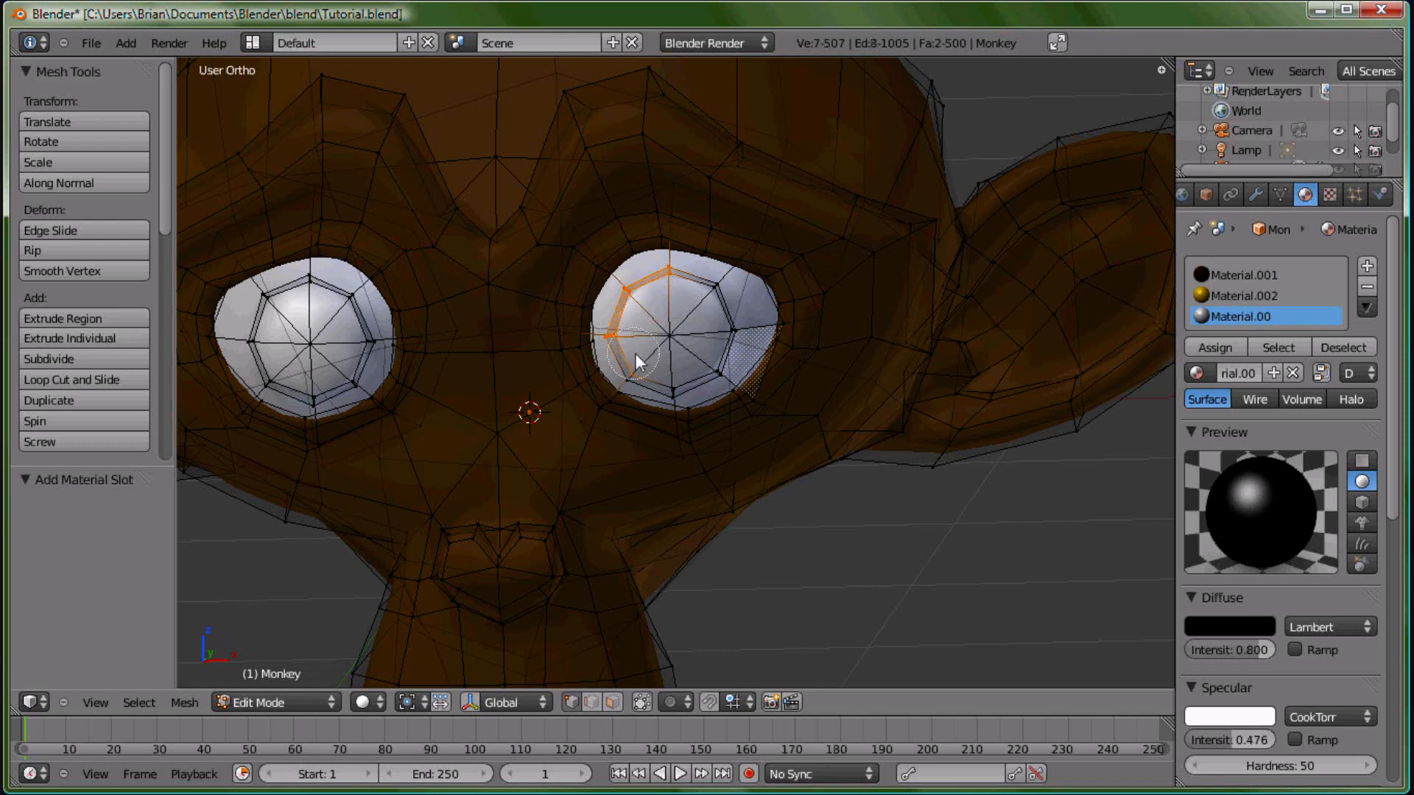
pyautogui.moveTo(634, 354)
pyautogui.mouseDown()
pyautogui.moveTo(674, 365)
pyautogui.moveTo(676, 346)
pyautogui.moveTo(705, 367)
pyautogui.mouseUp()
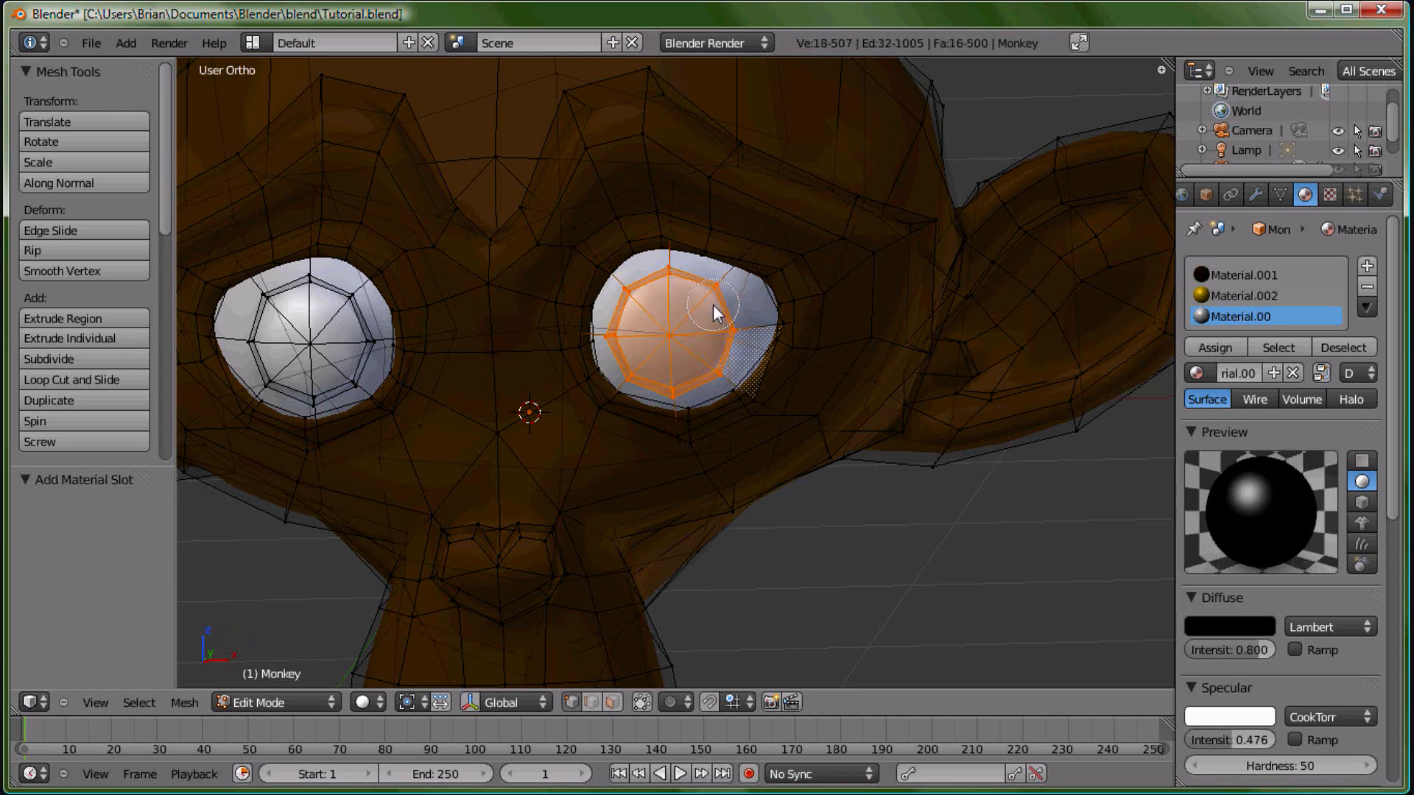
pyautogui.moveTo(364, 333)
pyautogui.mouseDown()
pyautogui.moveTo(324, 299)
pyautogui.moveTo(276, 302)
pyautogui.mouseUp()
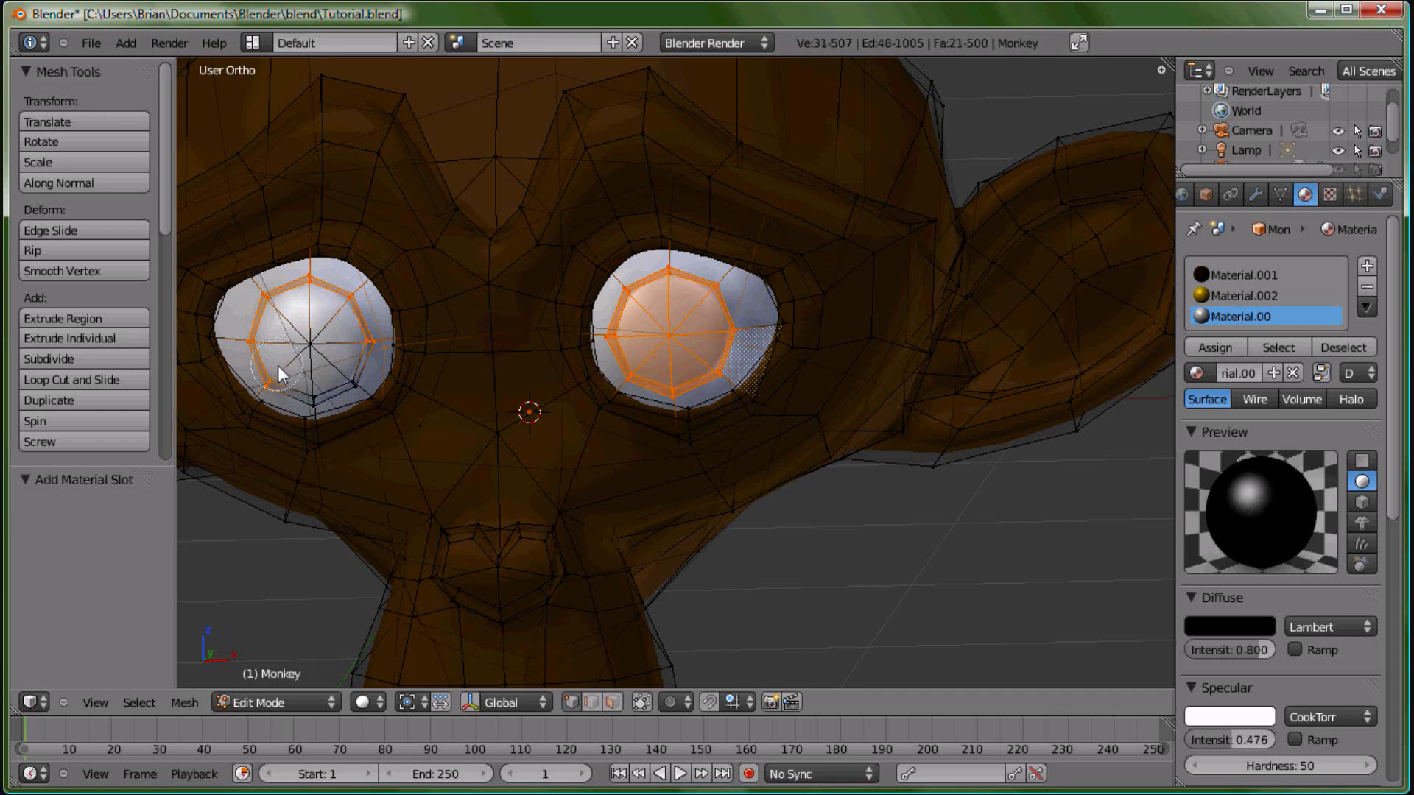
pyautogui.moveTo(277, 365)
pyautogui.mouseDown()
pyautogui.moveTo(302, 380)
pyautogui.moveTo(307, 342)
pyautogui.mouseUp()
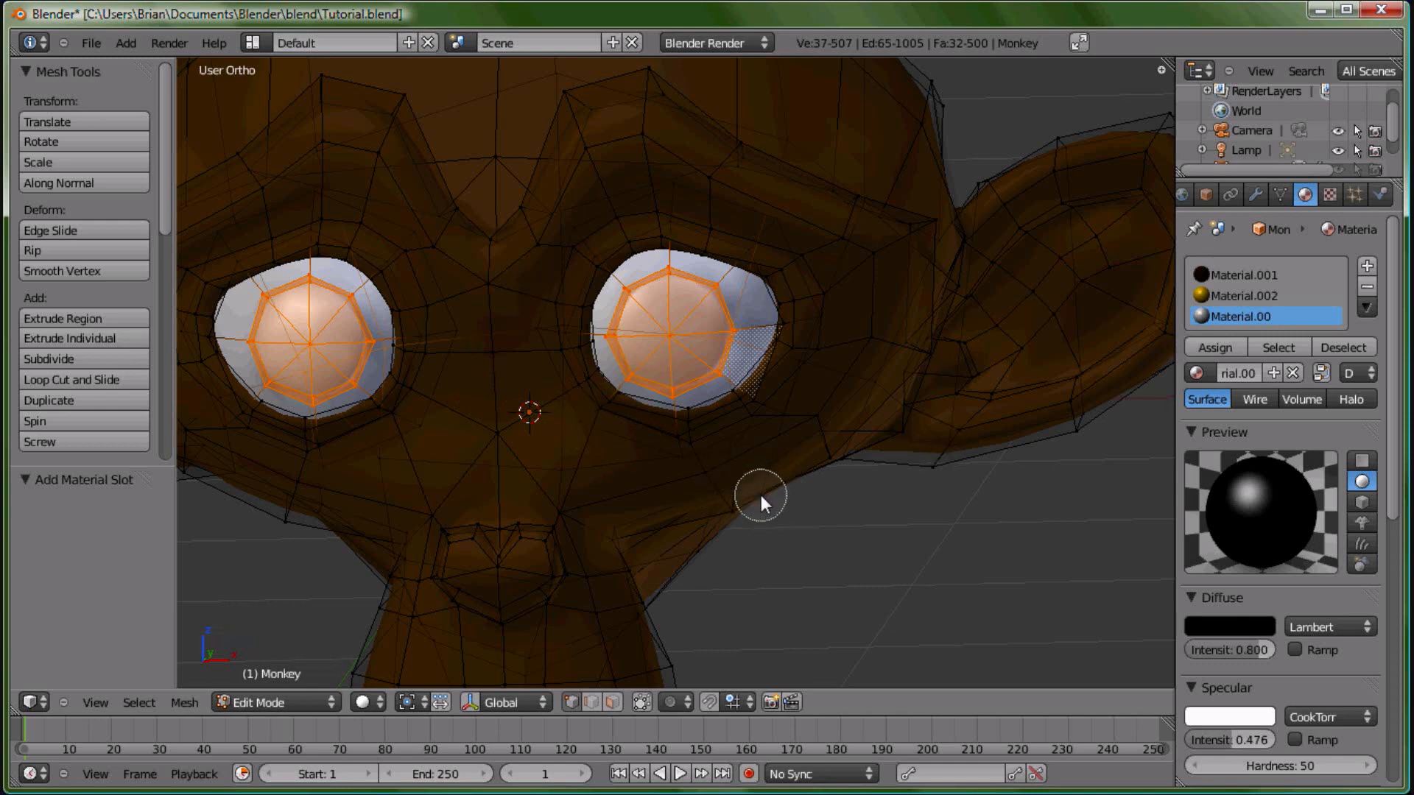
# Remove the stray vertices on the back of the head from the selection, keeping only the pupils
pyautogui.moveTo(904, 434); pyautogui.dragTo(568, 377, button='middle')
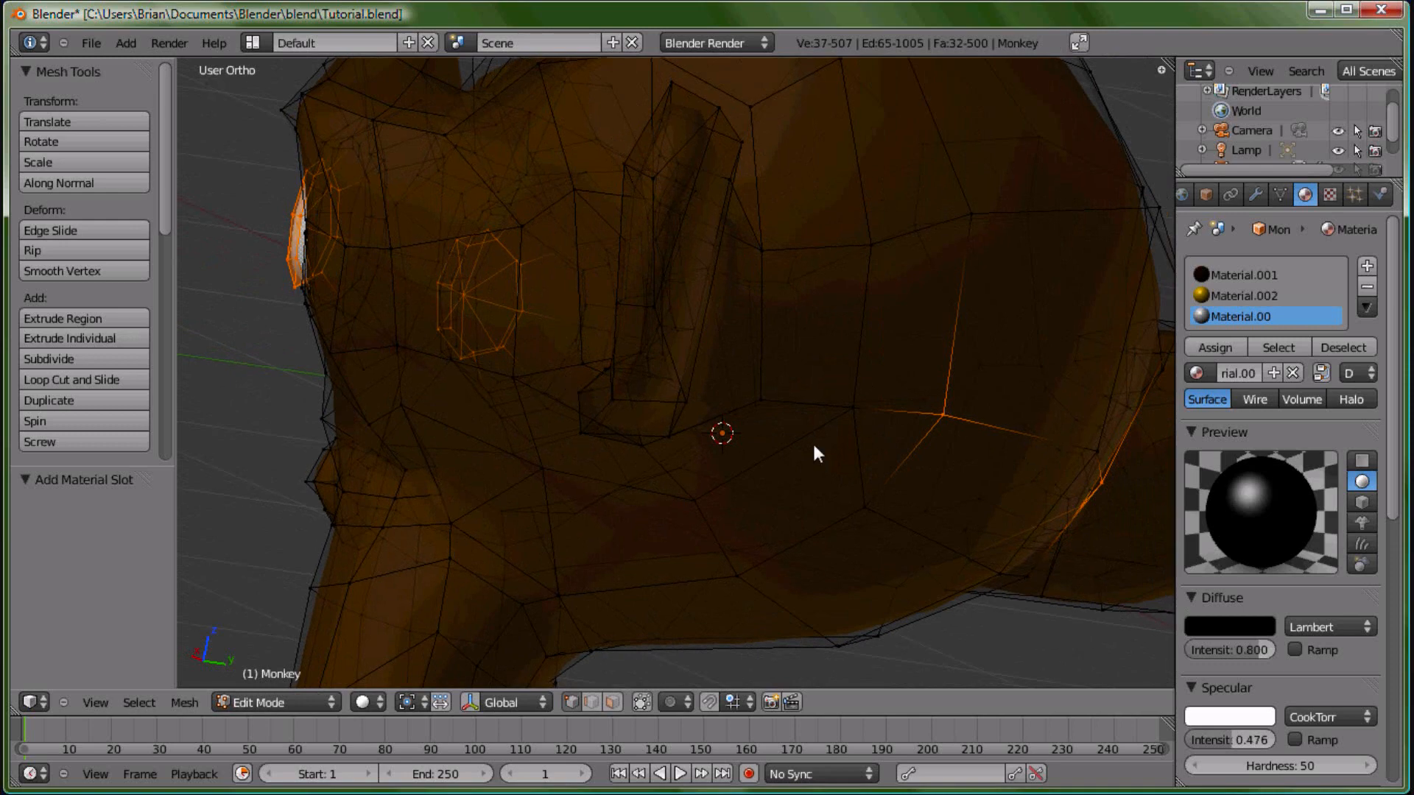
pyautogui.keyDown('shift'); pyautogui.rightClick(939, 415); pyautogui.keyUp('shift')
pyautogui.moveTo(939, 413); pyautogui.dragTo(947, 287, button='middle')
pyautogui.keyDown('shift'); pyautogui.rightClick(1097, 481); pyautogui.keyUp('shift')
pyautogui.keyDown('shift'); pyautogui.rightClick(1128, 516); pyautogui.keyUp('shift')
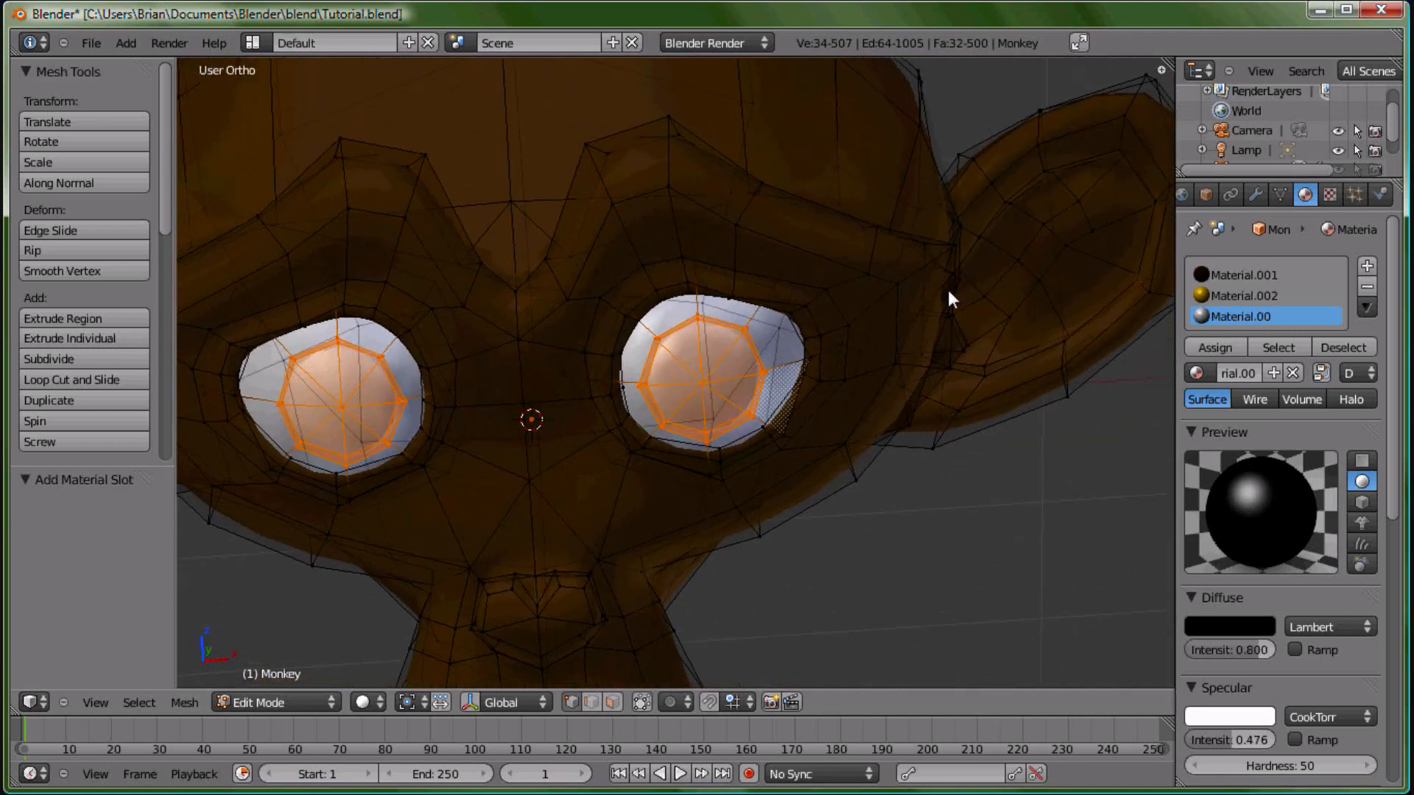
# Assign the black material to the selected pupil faces and clear the selection
pyautogui.click(1215, 347)
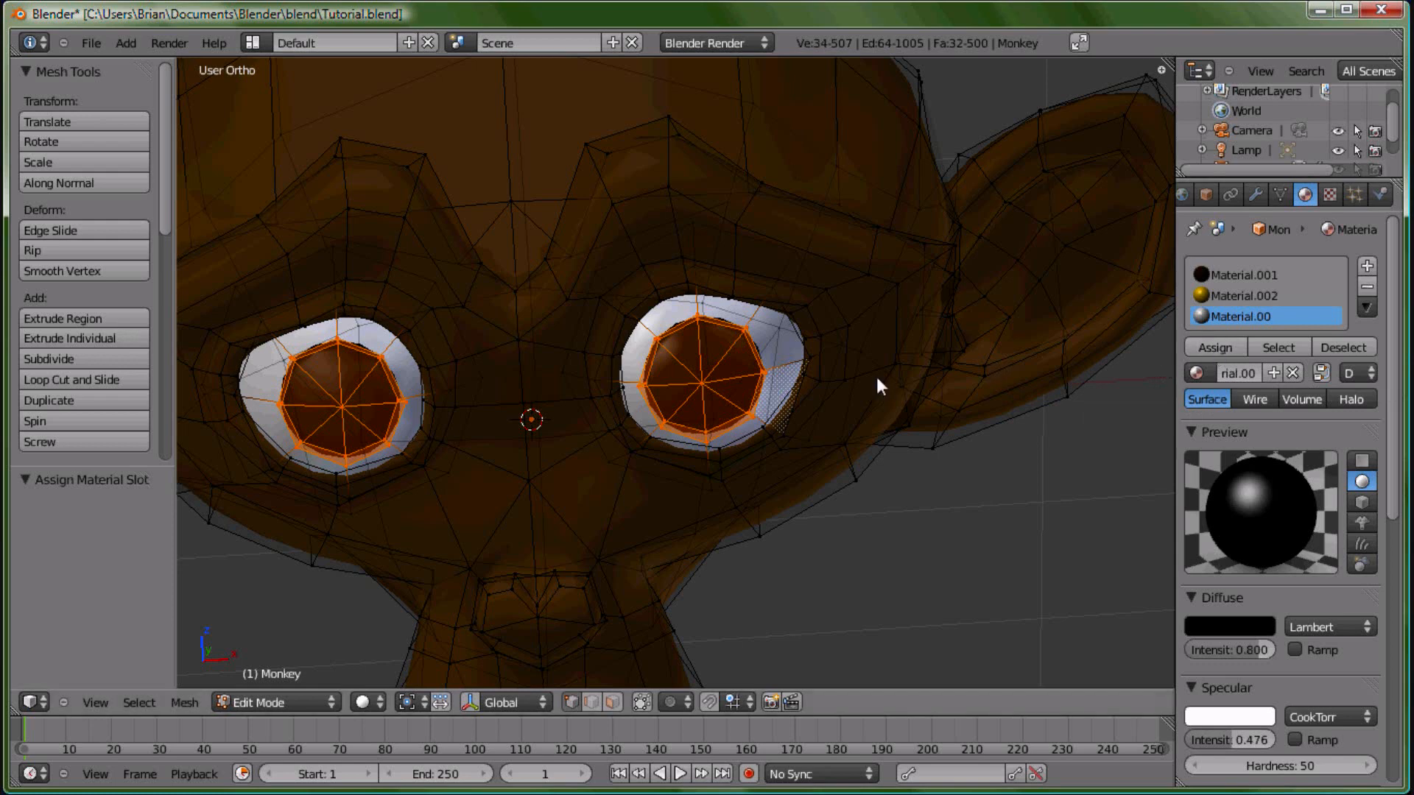
pyautogui.press('a')
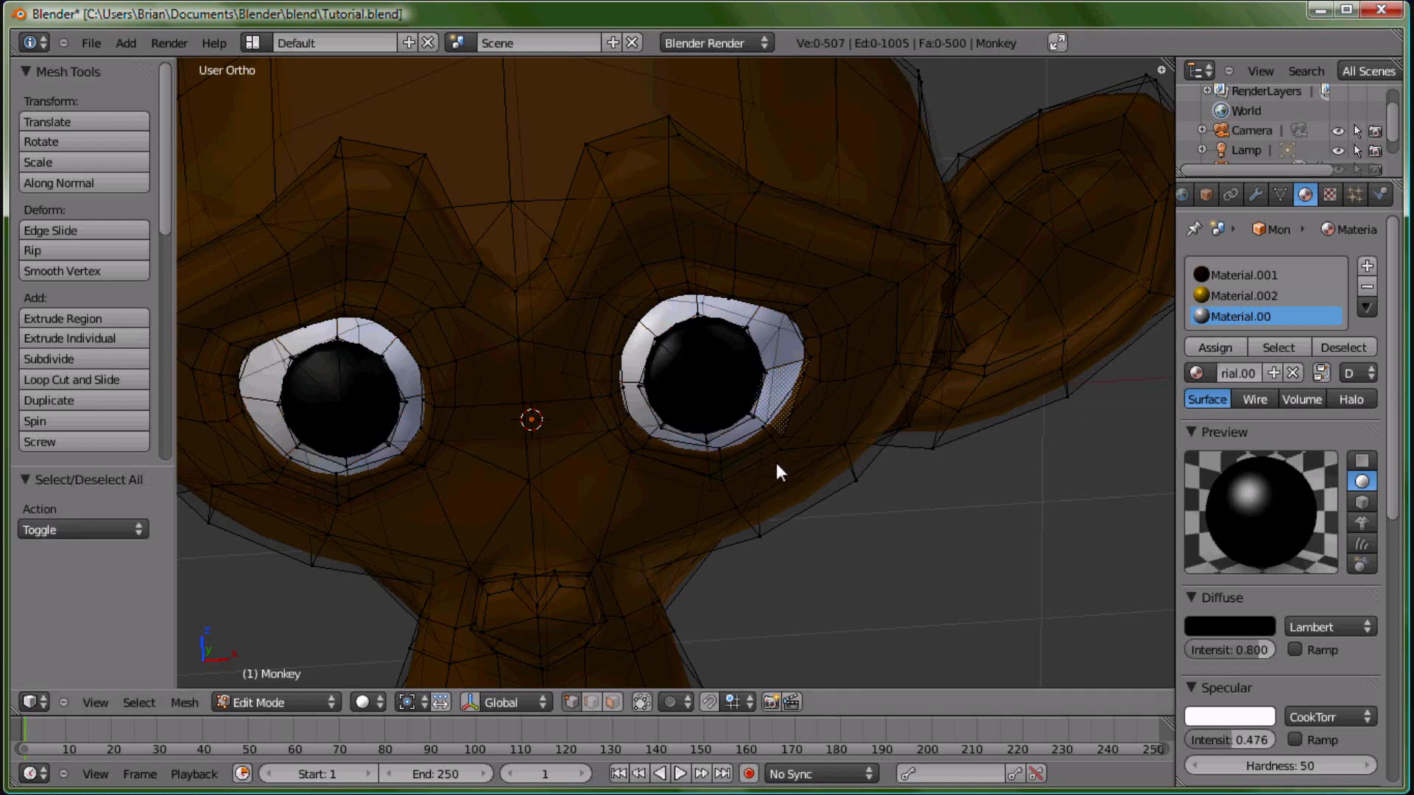
pyautogui.scroll(-6, 598, 486)
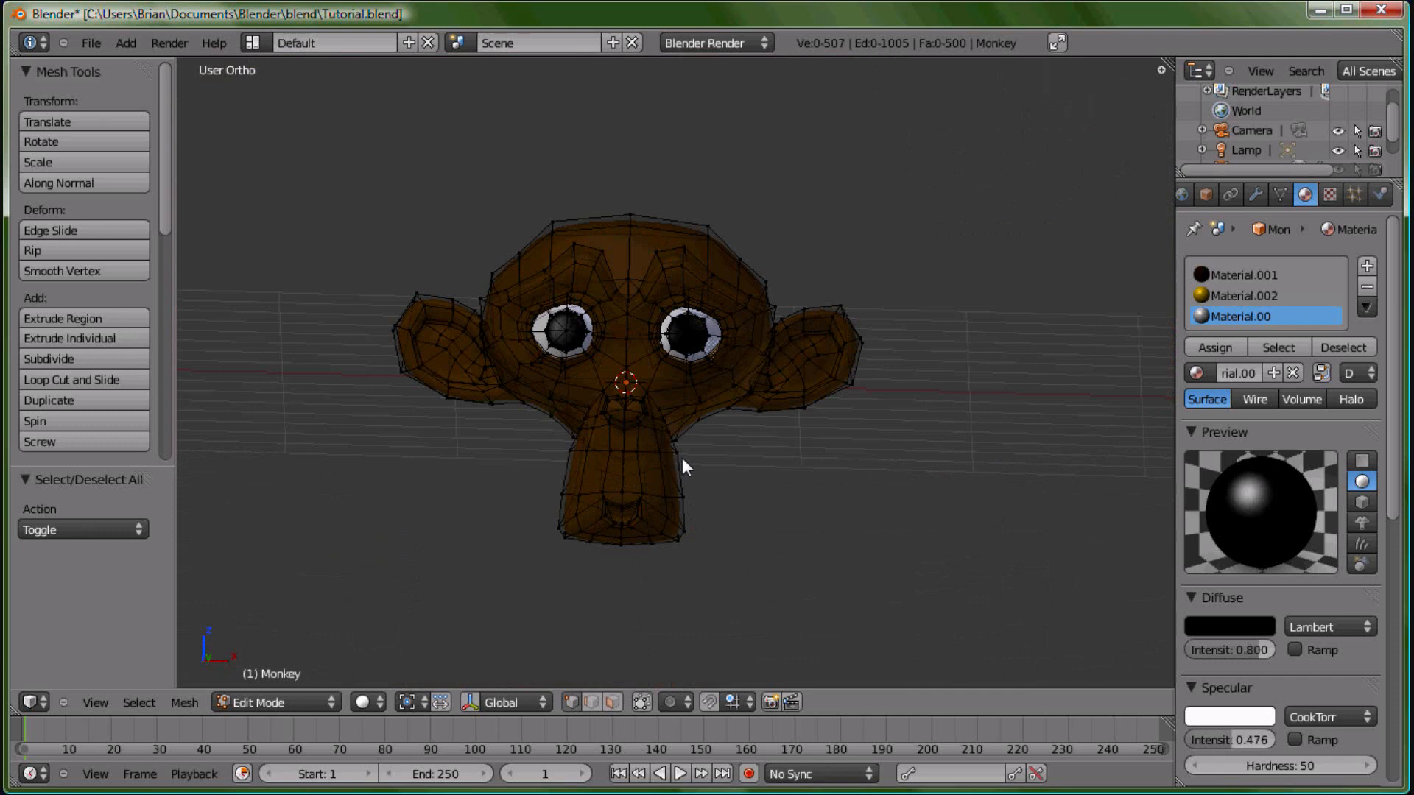
pyautogui.moveTo(682, 459)
pyautogui.mouseDown(button='middle')
pyautogui.moveTo(700, 515)
pyautogui.moveTo(701, 474)
pyautogui.mouseUp(button='middle')
# Limit selection to visible geometry and select the top-center vertex of the monkey's nose
pyautogui.scroll(4, 746, 532)
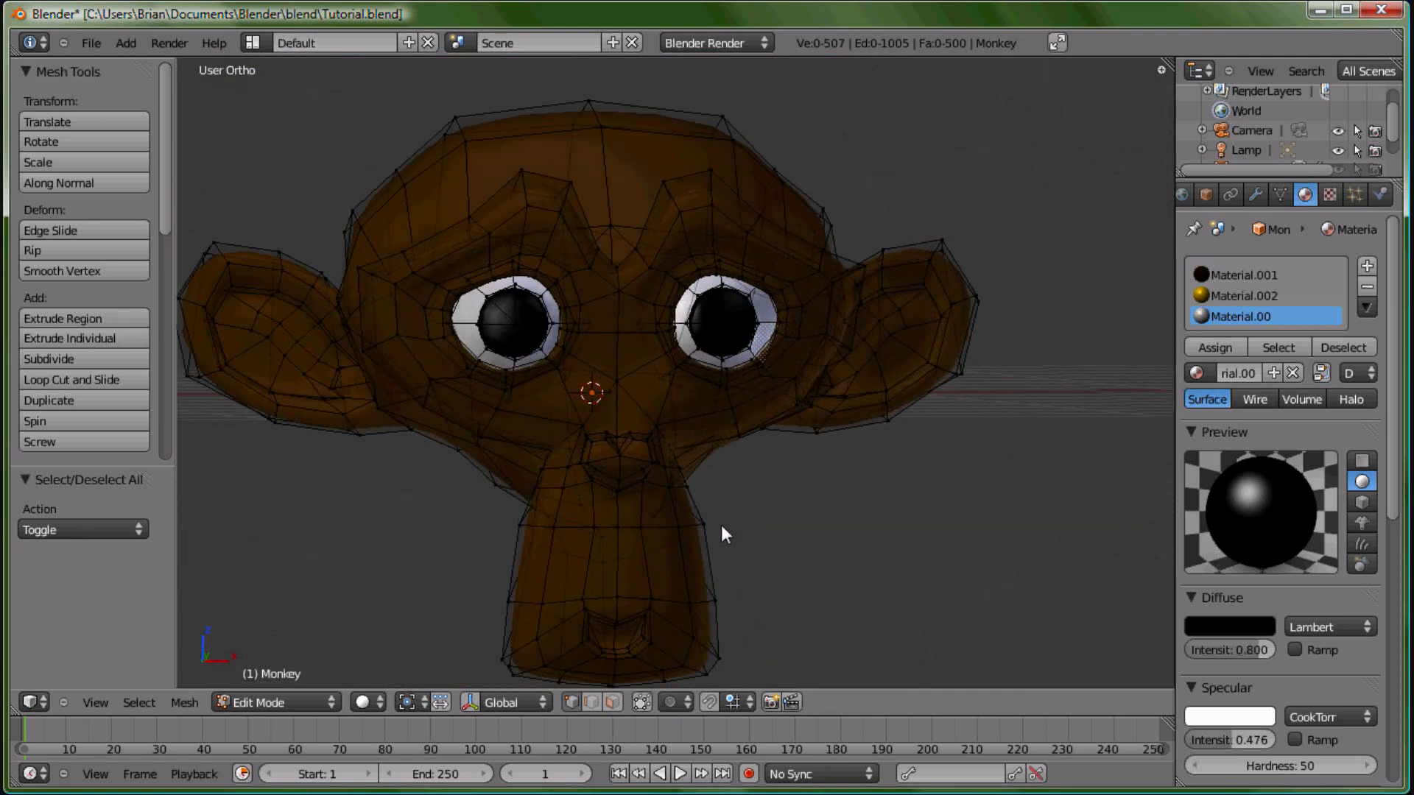
pyautogui.scroll(5, 665, 507)
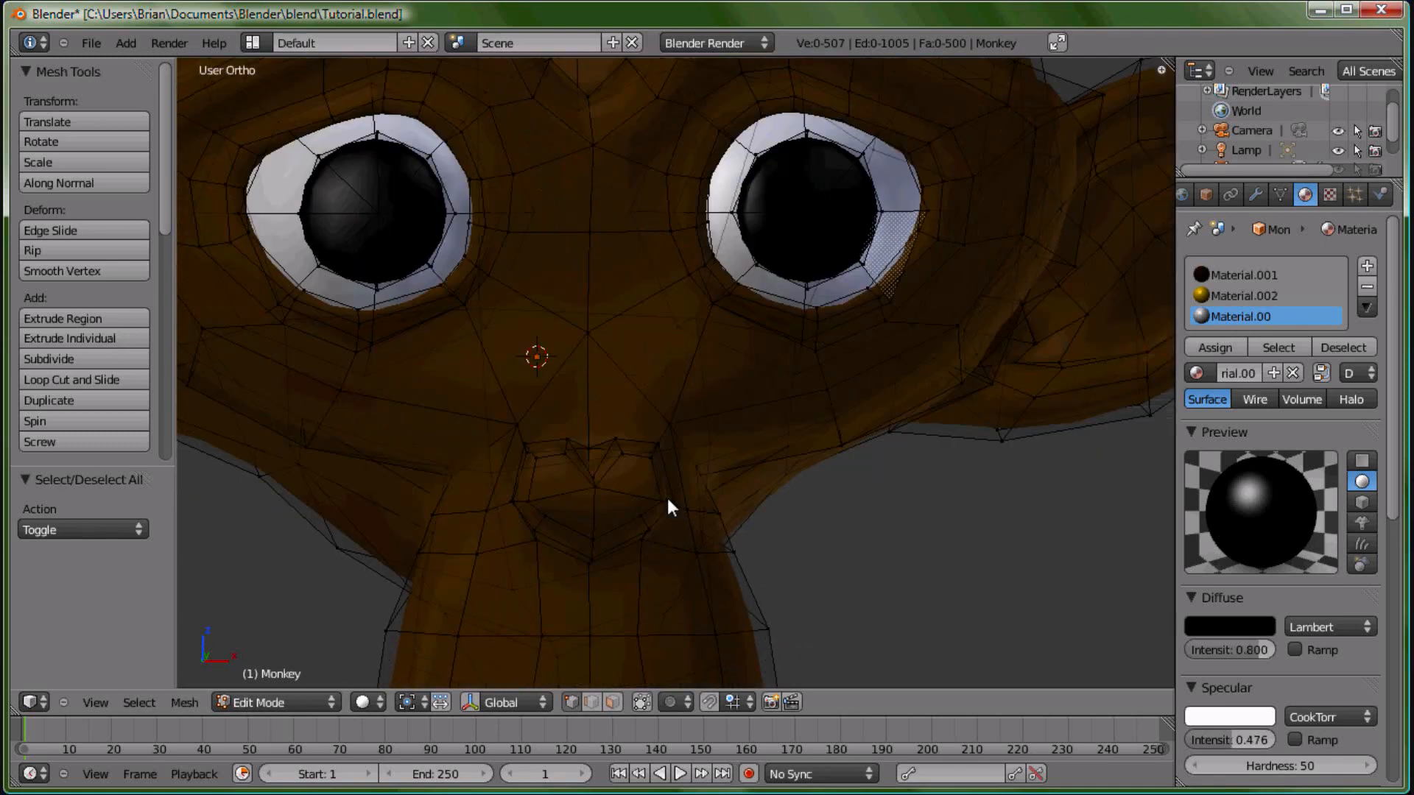
pyautogui.scroll(6, 707, 409)
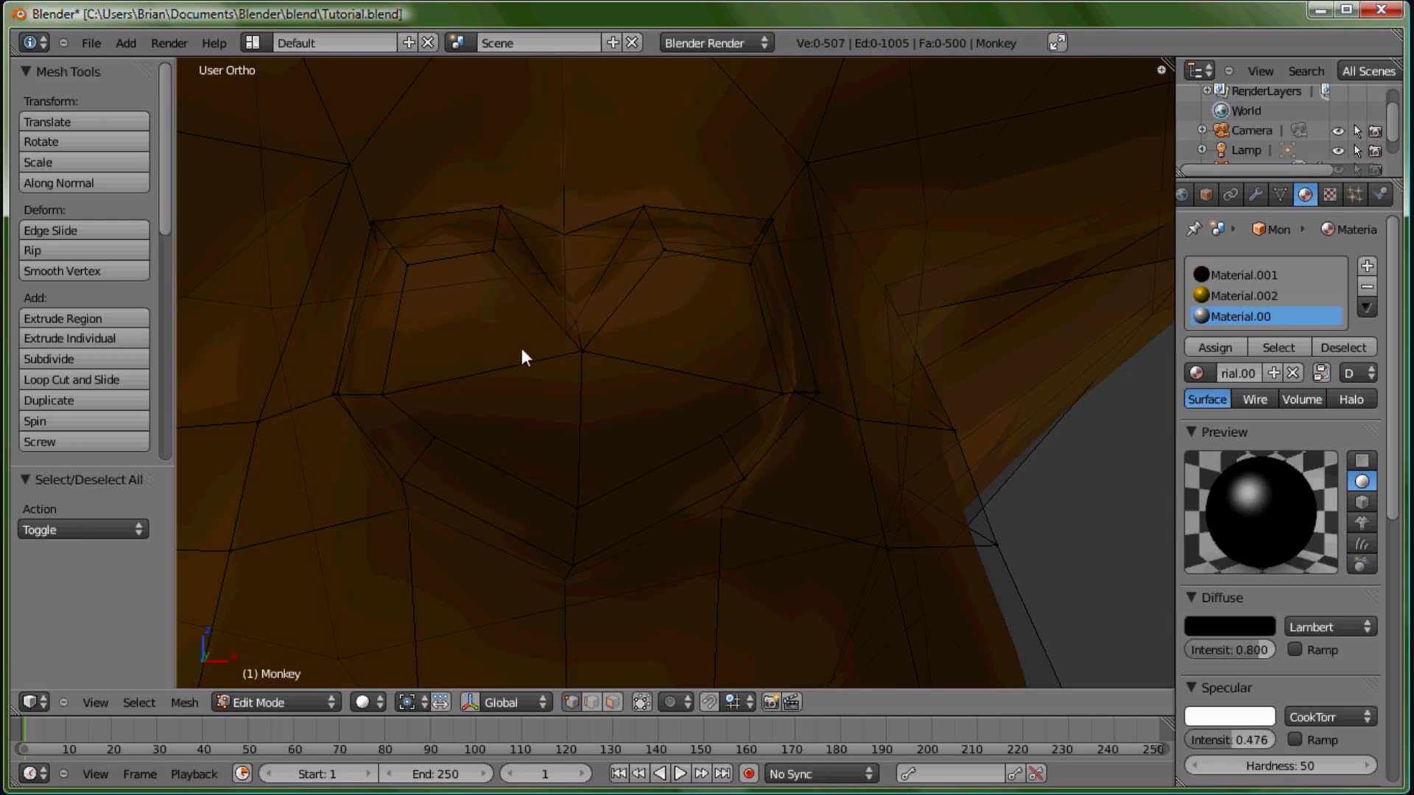
pyautogui.click(642, 701)
pyautogui.moveTo(621, 358); pyautogui.dragTo(622, 360, button='middle')
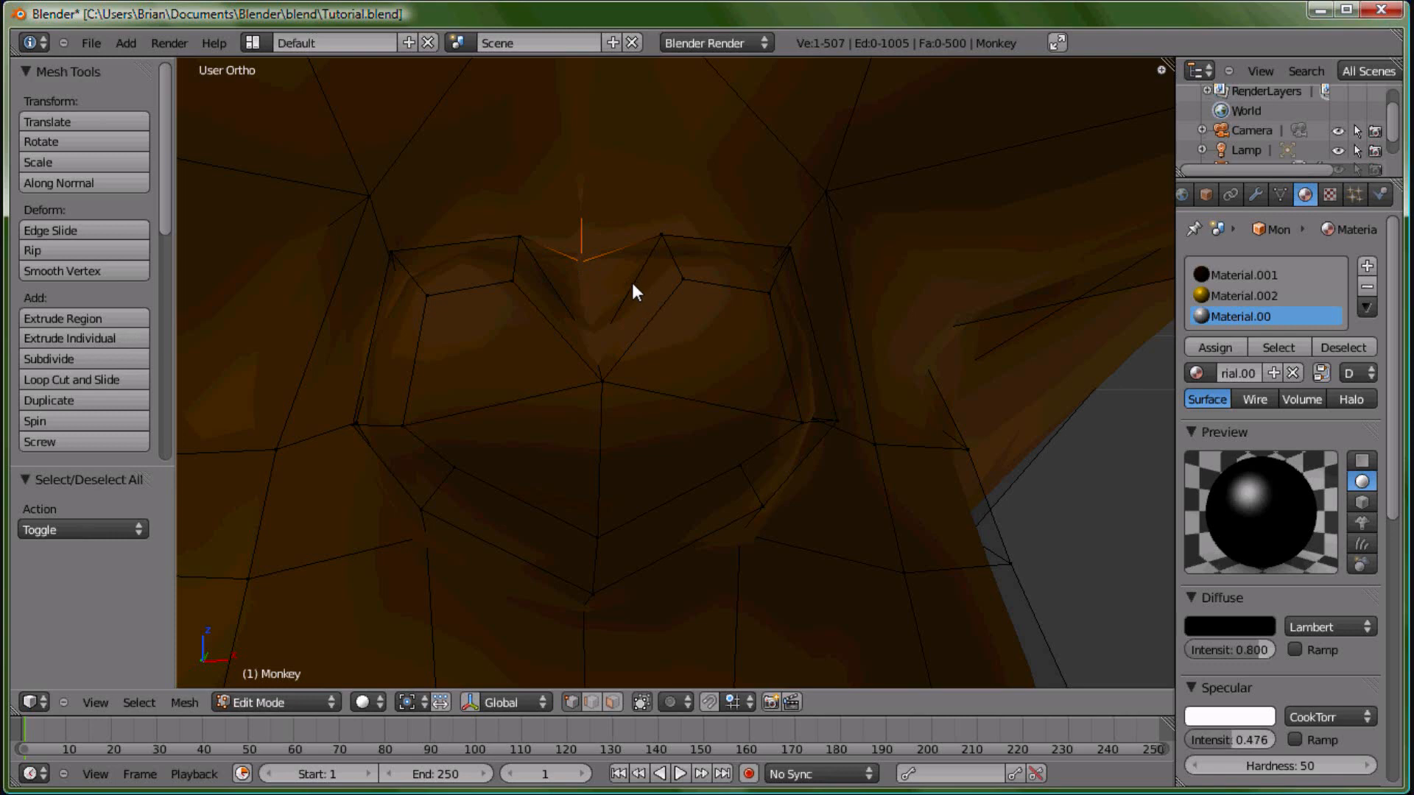
# Add the remaining vertices around the nose's outer outline to the selection
pyautogui.keyDown('shift'); pyautogui.rightClick(659, 237); pyautogui.keyUp('shift')
pyautogui.keyDown('shift'); pyautogui.rightClick(791, 249); pyautogui.keyUp('shift')
pyautogui.keyDown('shift'); pyautogui.rightClick(836, 421); pyautogui.keyUp('shift')
pyautogui.keyDown('shift'); pyautogui.rightClick(762, 506); pyautogui.keyUp('shift')
pyautogui.keyDown('shift'); pyautogui.rightClick(593, 593); pyautogui.keyUp('shift')
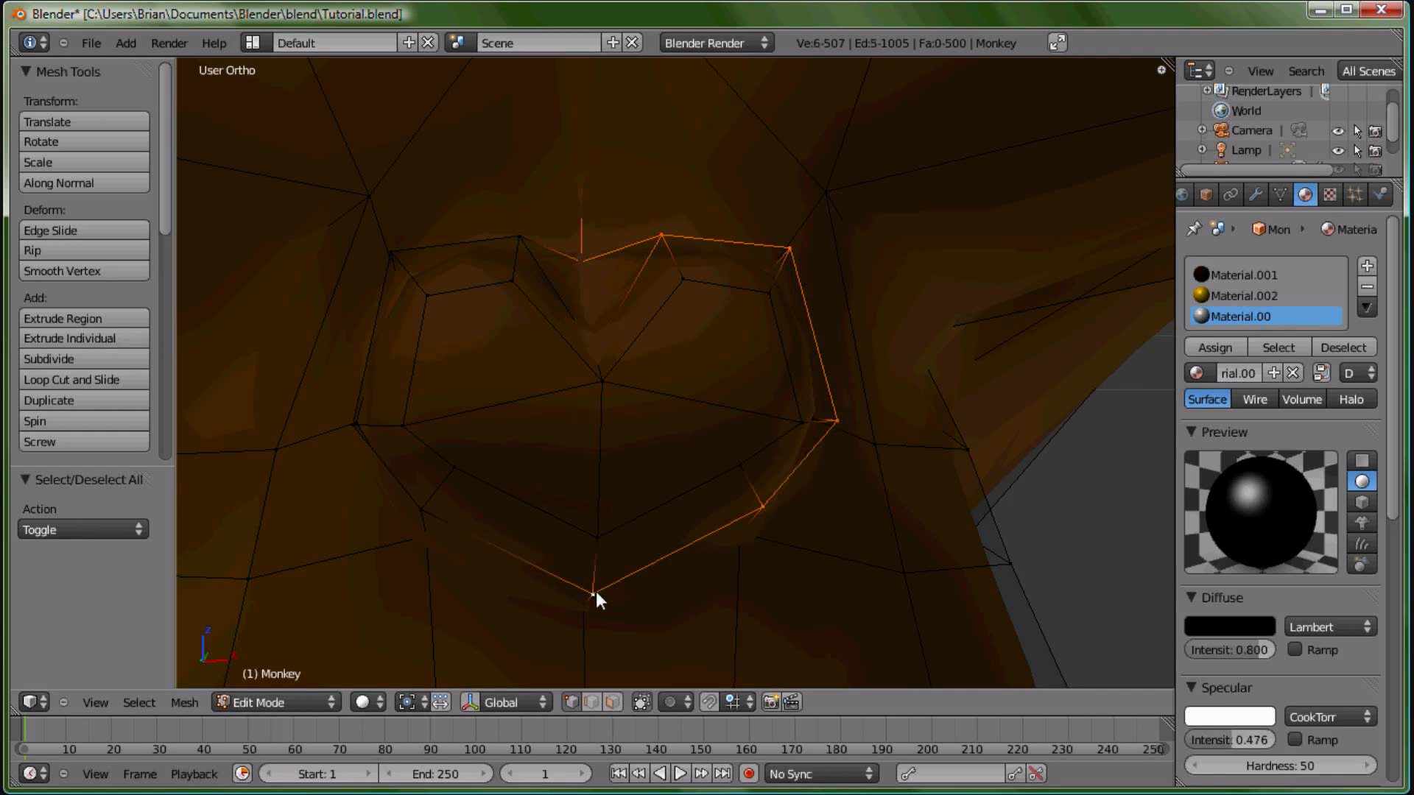
pyautogui.keyDown('shift'); pyautogui.rightClick(421, 508); pyautogui.keyUp('shift')
pyautogui.keyDown('shift'); pyautogui.rightClick(348, 427); pyautogui.keyUp('shift')
pyautogui.keyDown('shift'); pyautogui.rightClick(392, 251); pyautogui.keyUp('shift')
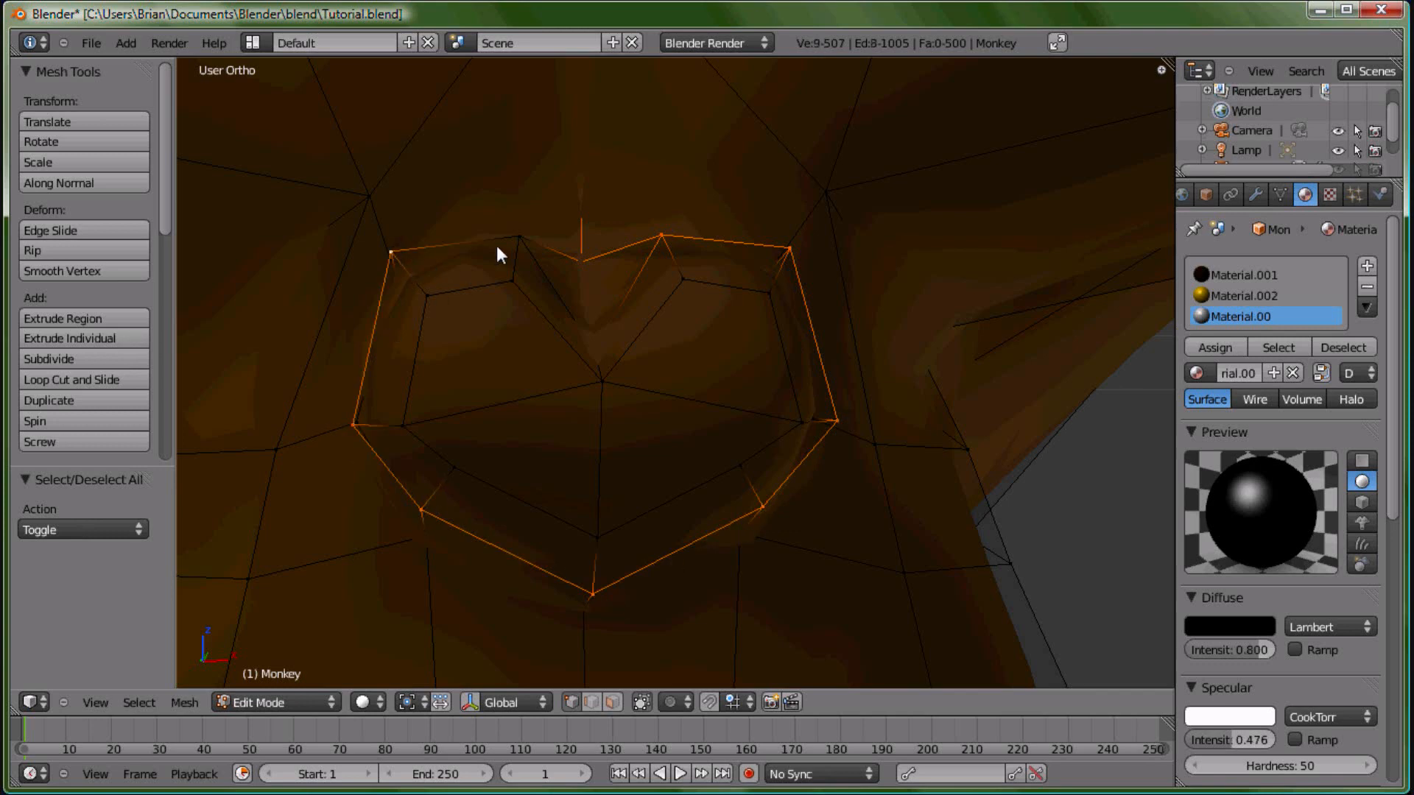
pyautogui.keyDown('shift'); pyautogui.rightClick(520, 237); pyautogui.keyUp('shift')
# Add the nose's inner ring, center and notch vertices to the selection so its faces are selected
pyautogui.keyDown('shift'); pyautogui.rightClick(513, 282); pyautogui.keyUp('shift')
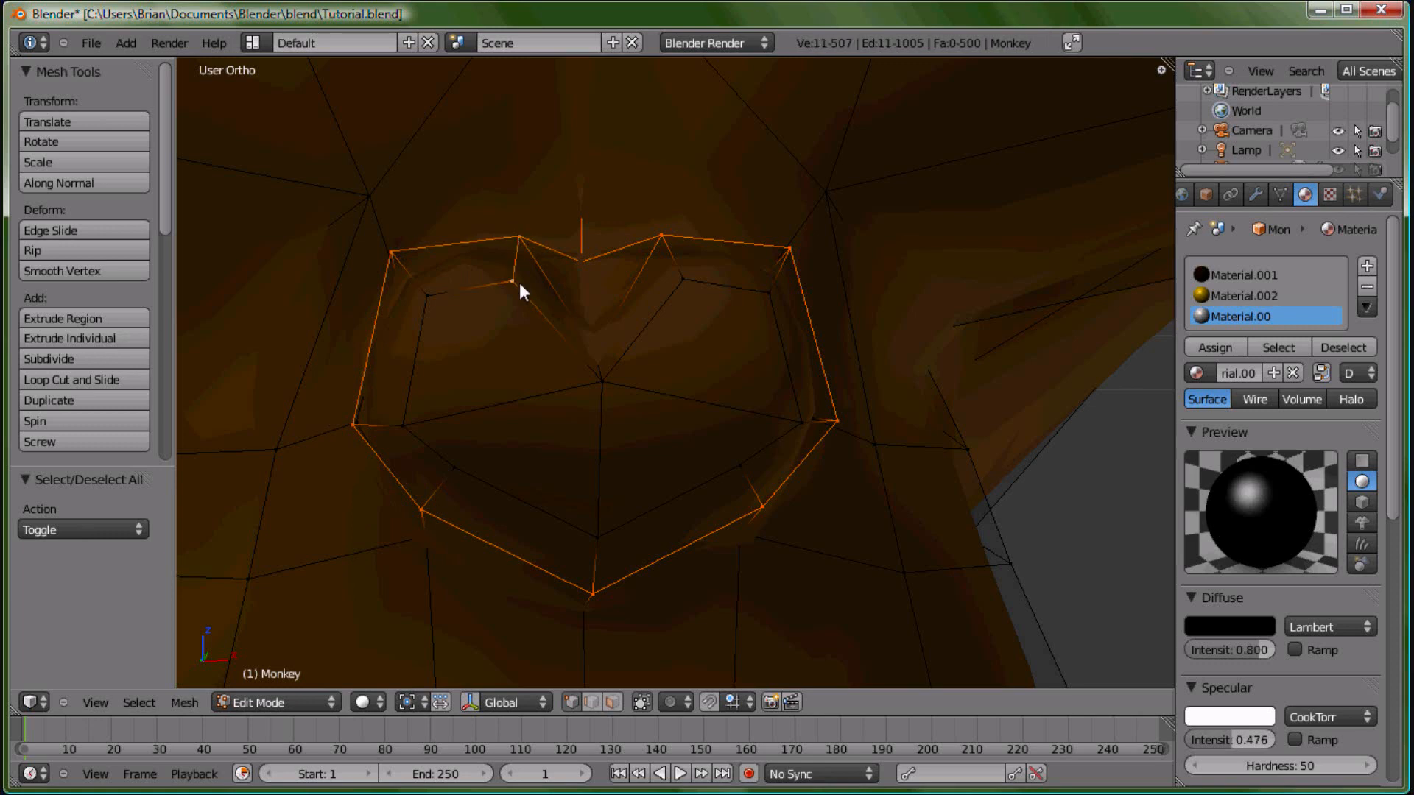
pyautogui.keyDown('shift'); pyautogui.rightClick(604, 382); pyautogui.keyUp('shift')
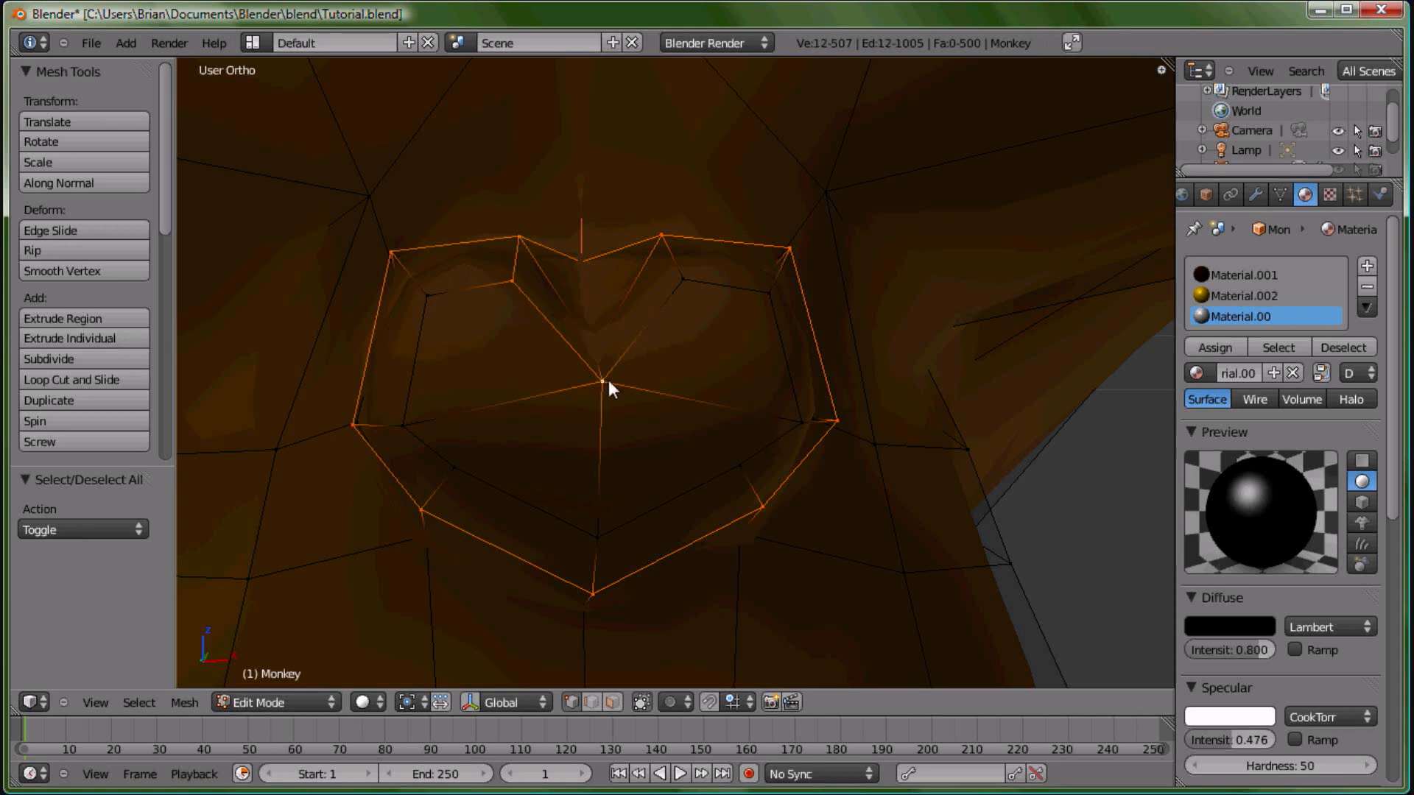
pyautogui.keyDown('shift'); pyautogui.rightClick(768, 306); pyautogui.keyUp('shift')
pyautogui.keyDown('shift'); pyautogui.rightClick(799, 417); pyautogui.keyUp('shift')
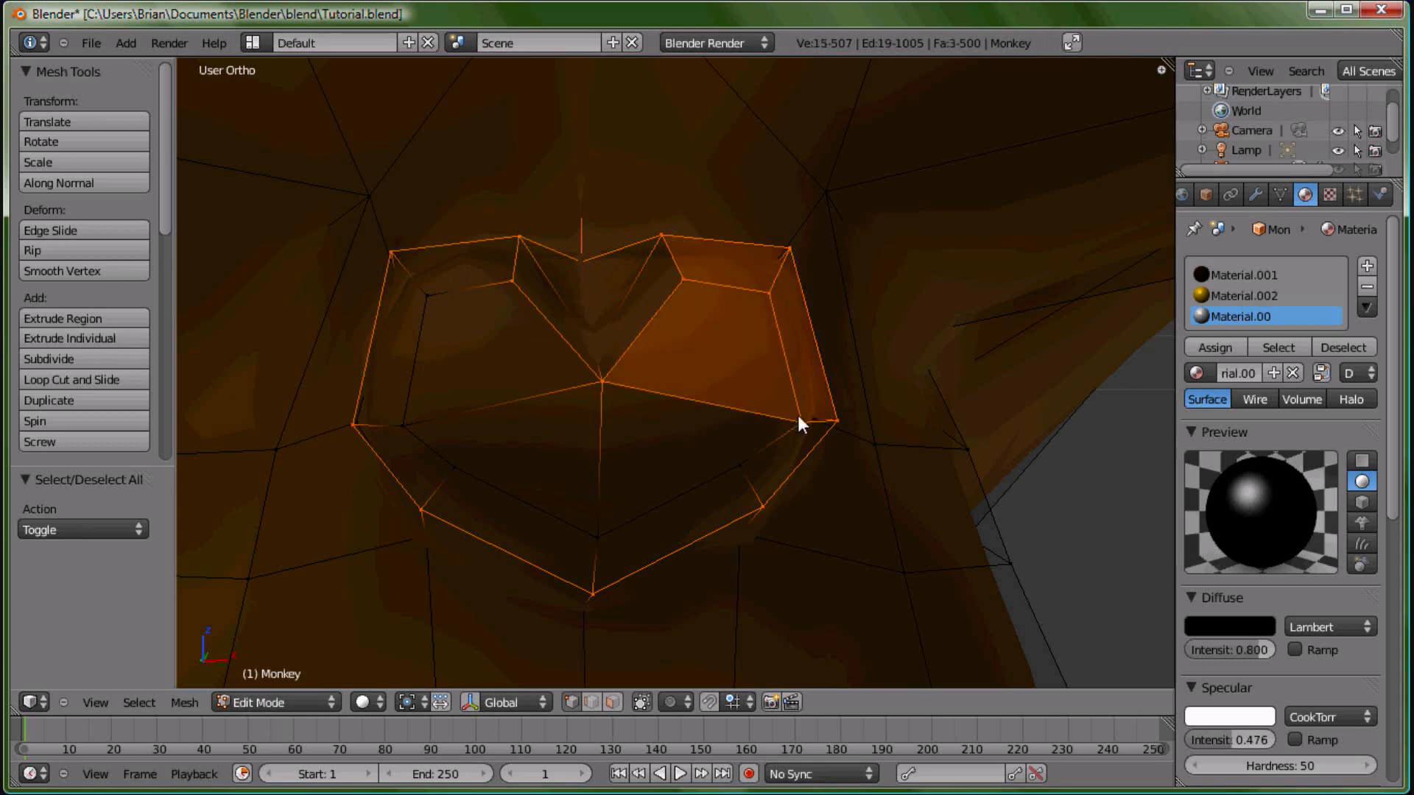
pyautogui.keyDown('shift'); pyautogui.rightClick(741, 466); pyautogui.keyUp('shift')
pyautogui.keyDown('shift'); pyautogui.rightClick(598, 537); pyautogui.keyUp('shift')
pyautogui.keyDown('shift'); pyautogui.rightClick(452, 464); pyautogui.keyUp('shift')
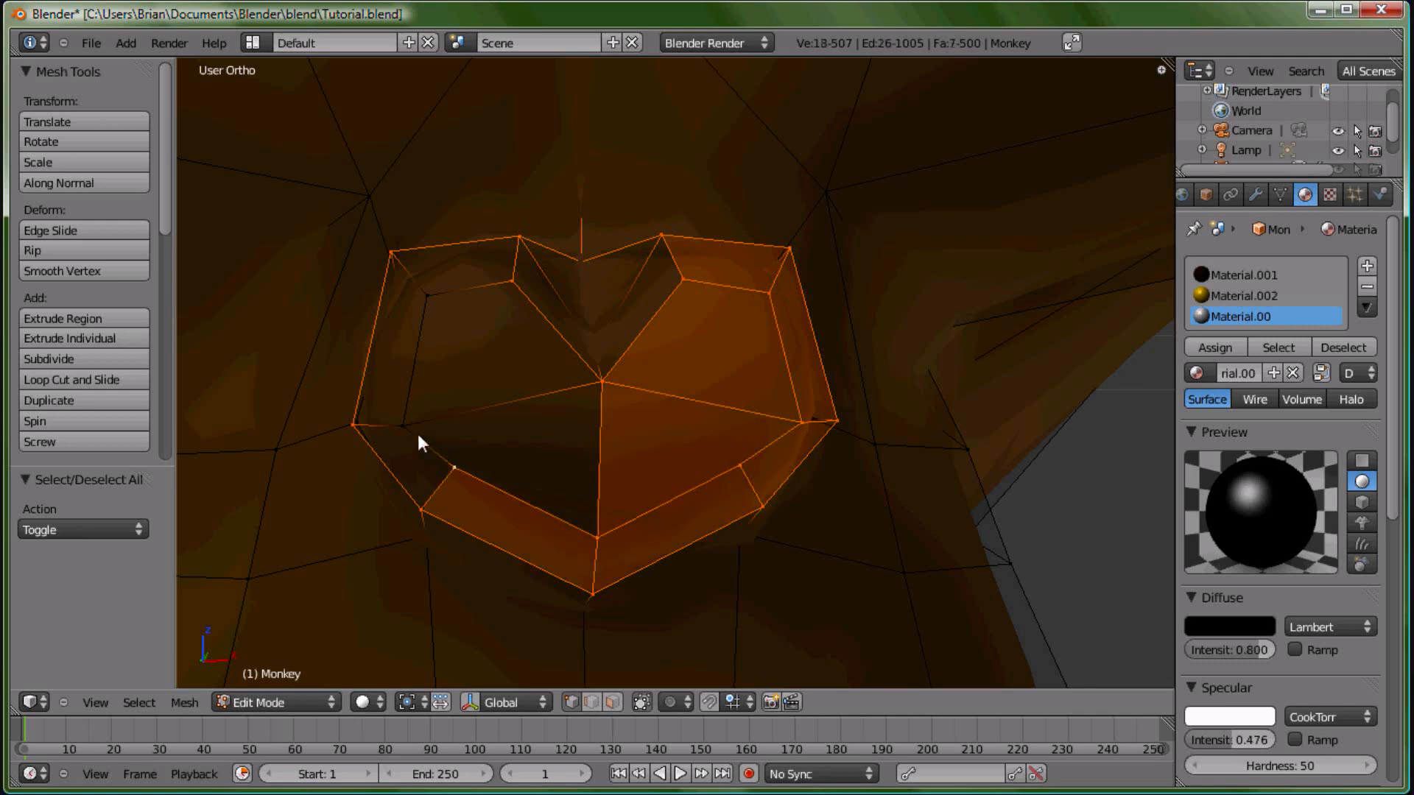
pyautogui.keyDown('shift'); pyautogui.rightClick(404, 426); pyautogui.keyUp('shift')
pyautogui.keyDown('shift'); pyautogui.rightClick(428, 299); pyautogui.keyUp('shift')
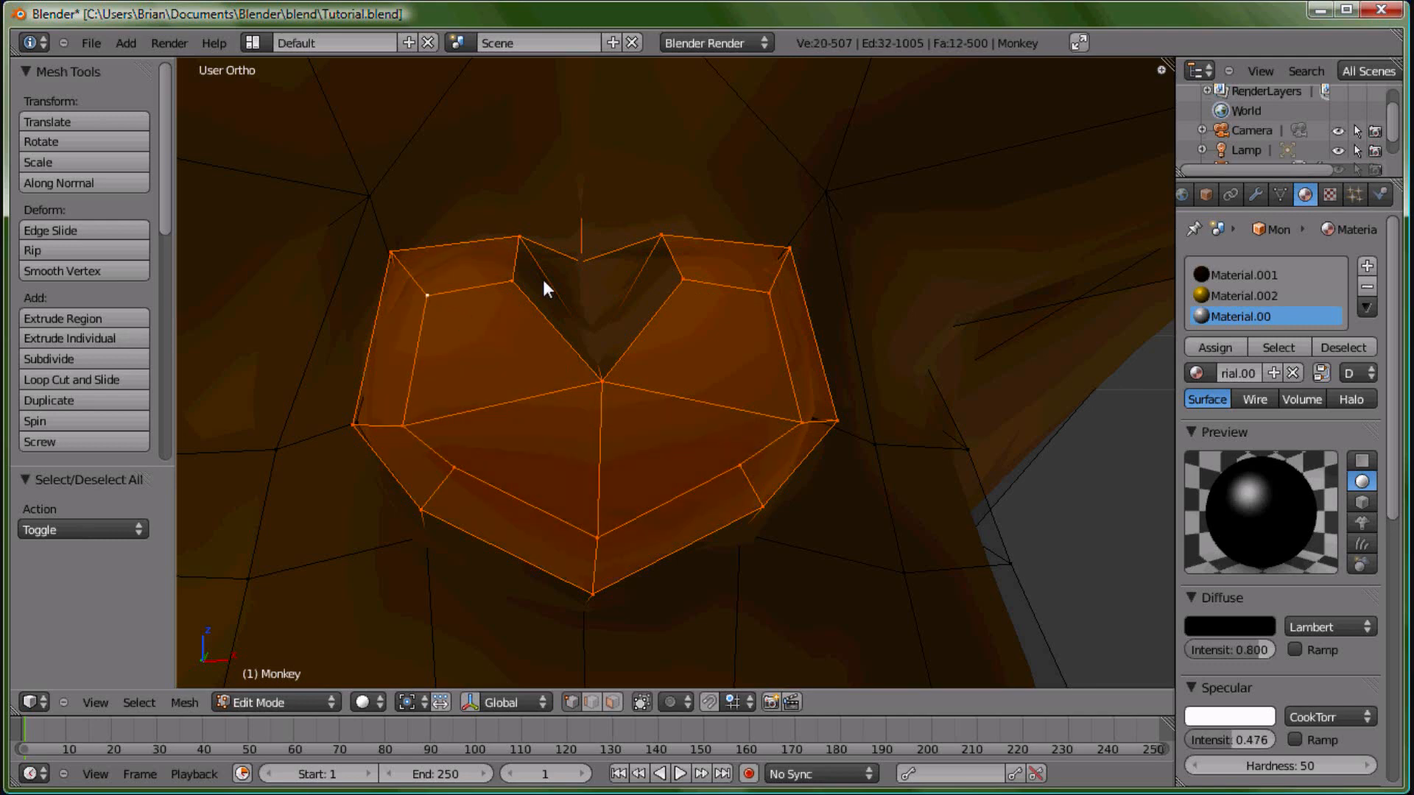
pyautogui.keyDown('shift'); pyautogui.rightClick(599, 333); pyautogui.keyUp('shift')
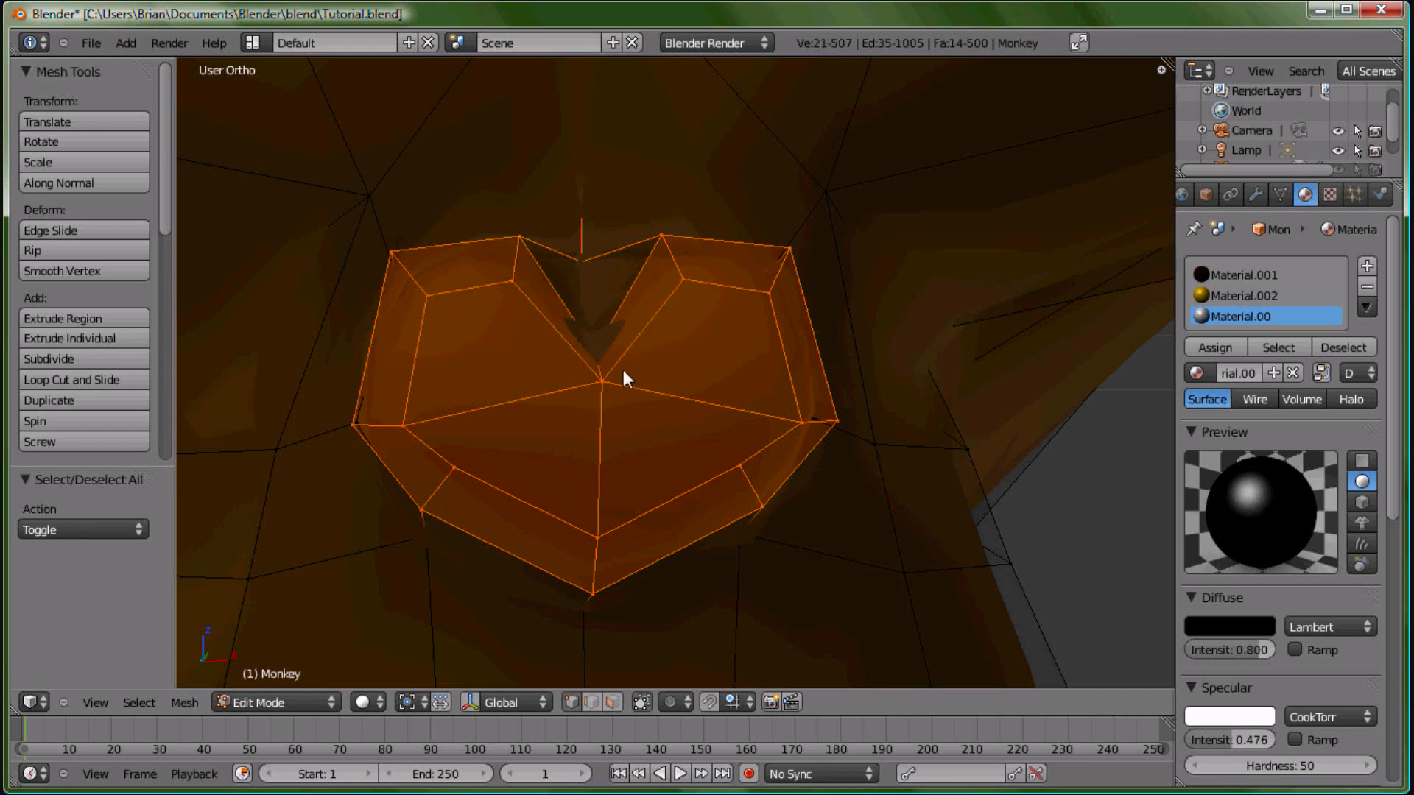
pyautogui.moveTo(651, 369)
pyautogui.mouseDown(button='middle')
pyautogui.moveTo(636, 399)
pyautogui.moveTo(668, 377)
pyautogui.mouseUp(button='middle')
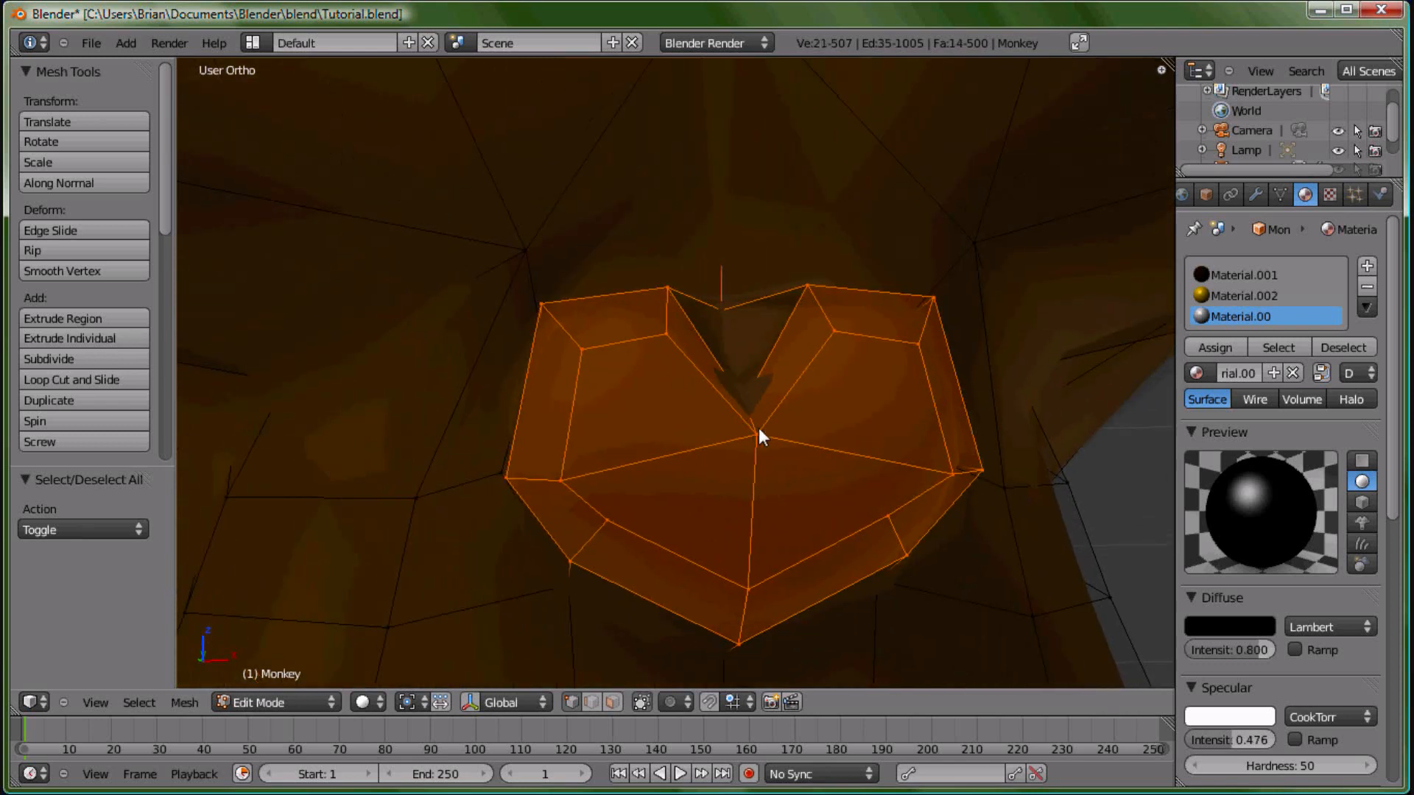
# Assign the black material to the selected nose faces and clear the selection
pyautogui.moveTo(782, 445); pyautogui.dragTo(762, 442, button='middle')
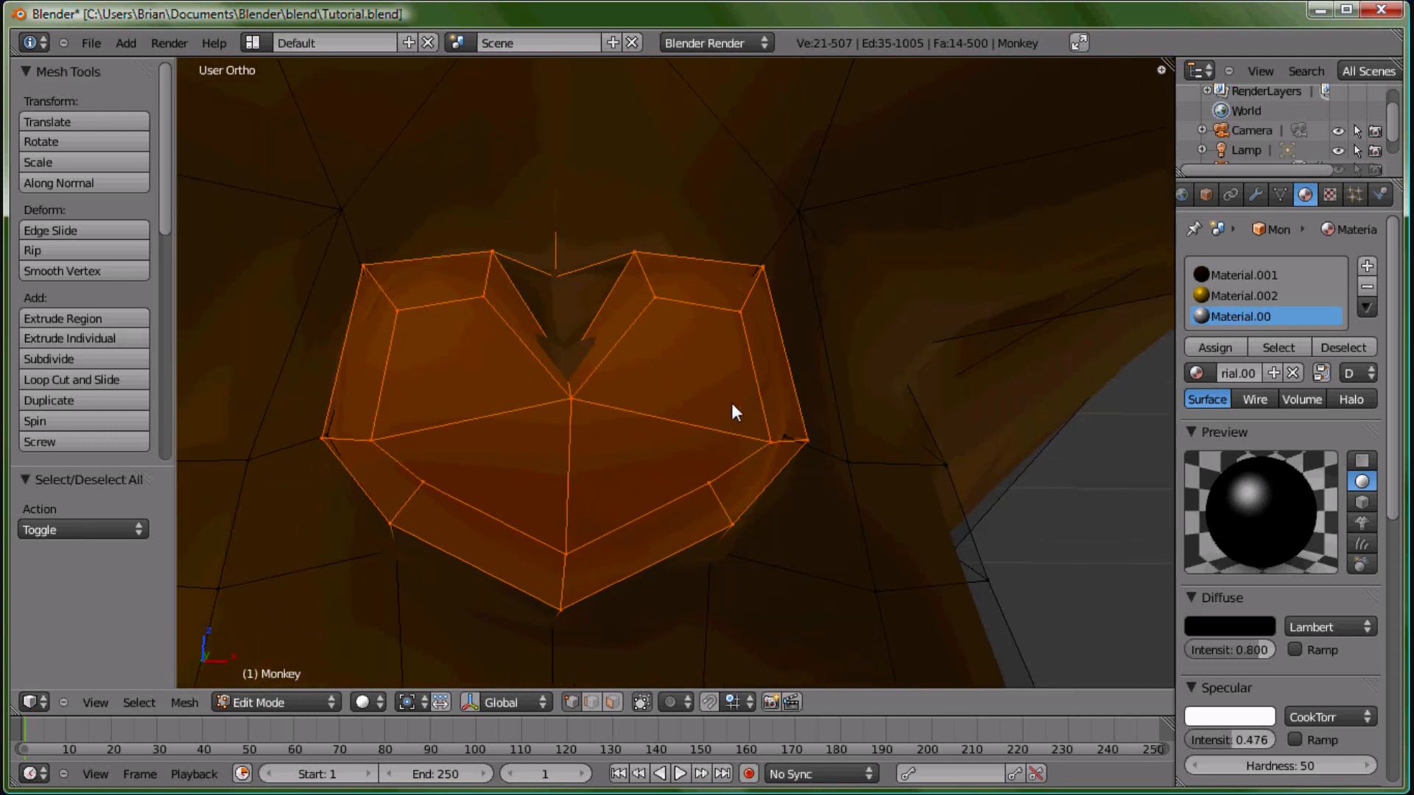
pyautogui.click(1235, 347)
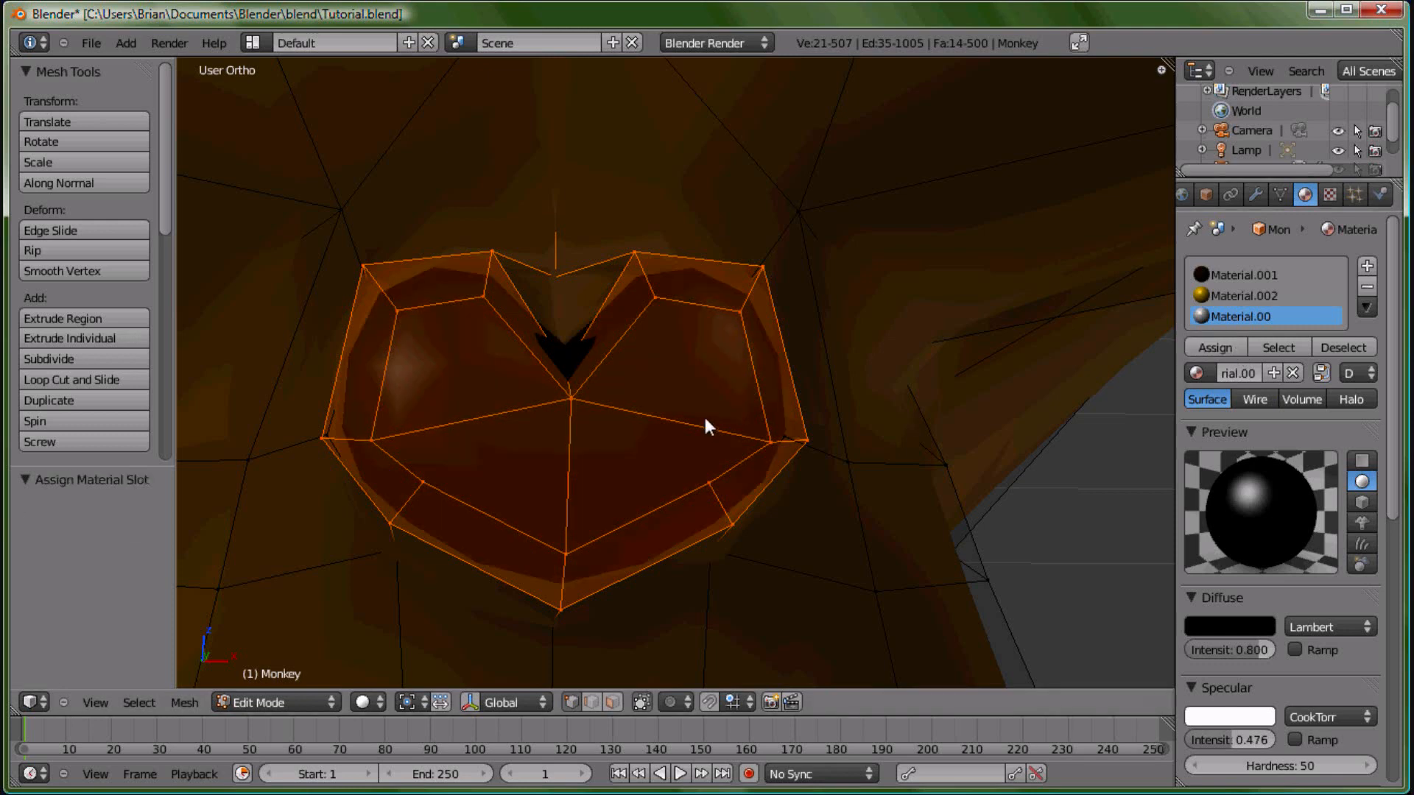
pyautogui.press('a')
pyautogui.scroll(-8, 705, 409)
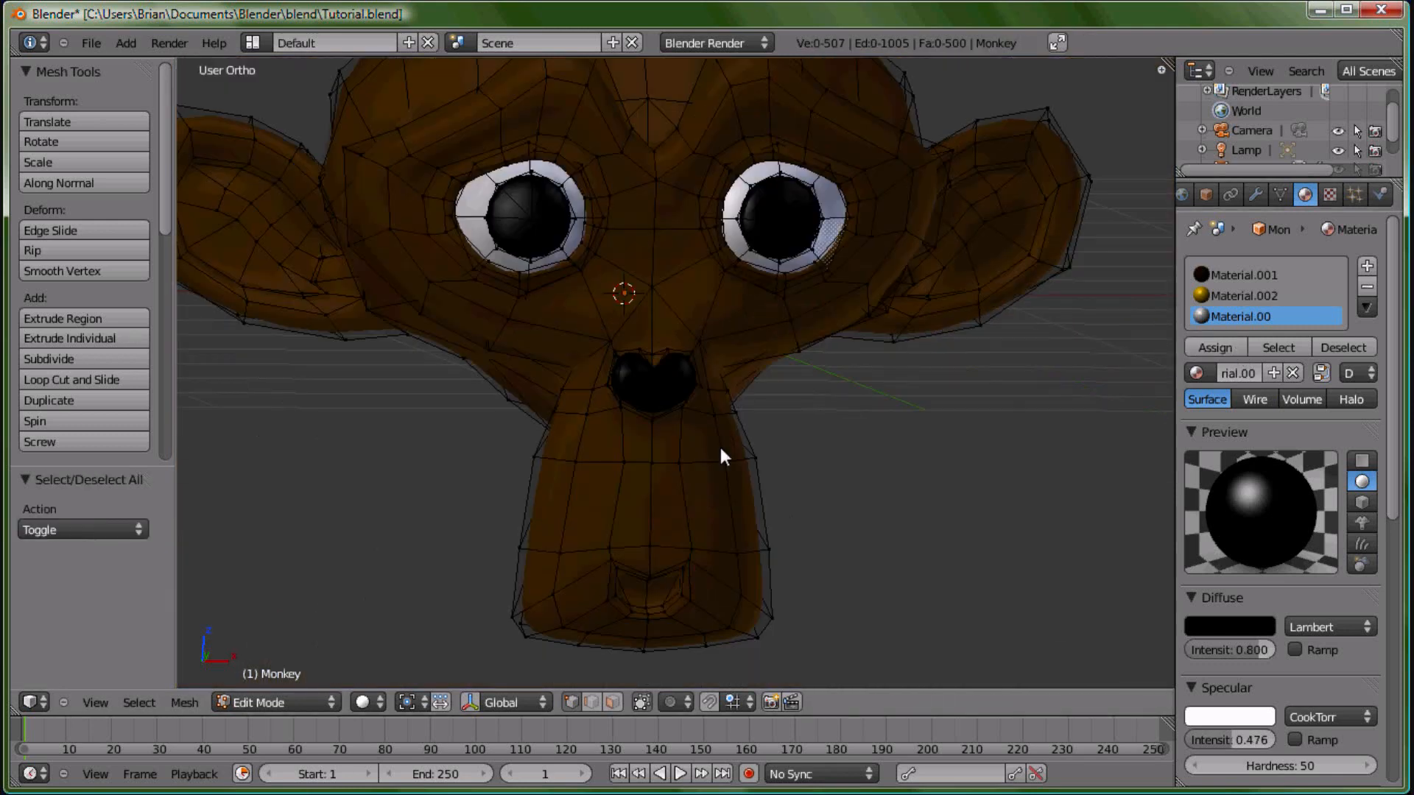
# Allow selection through the mesh and select the front and back vertices along the left side of the monkey's mouth
pyautogui.keyDown('shift'); pyautogui.moveTo(687, 514); pyautogui.dragTo(700, 284, button='middle'); pyautogui.keyUp('shift')
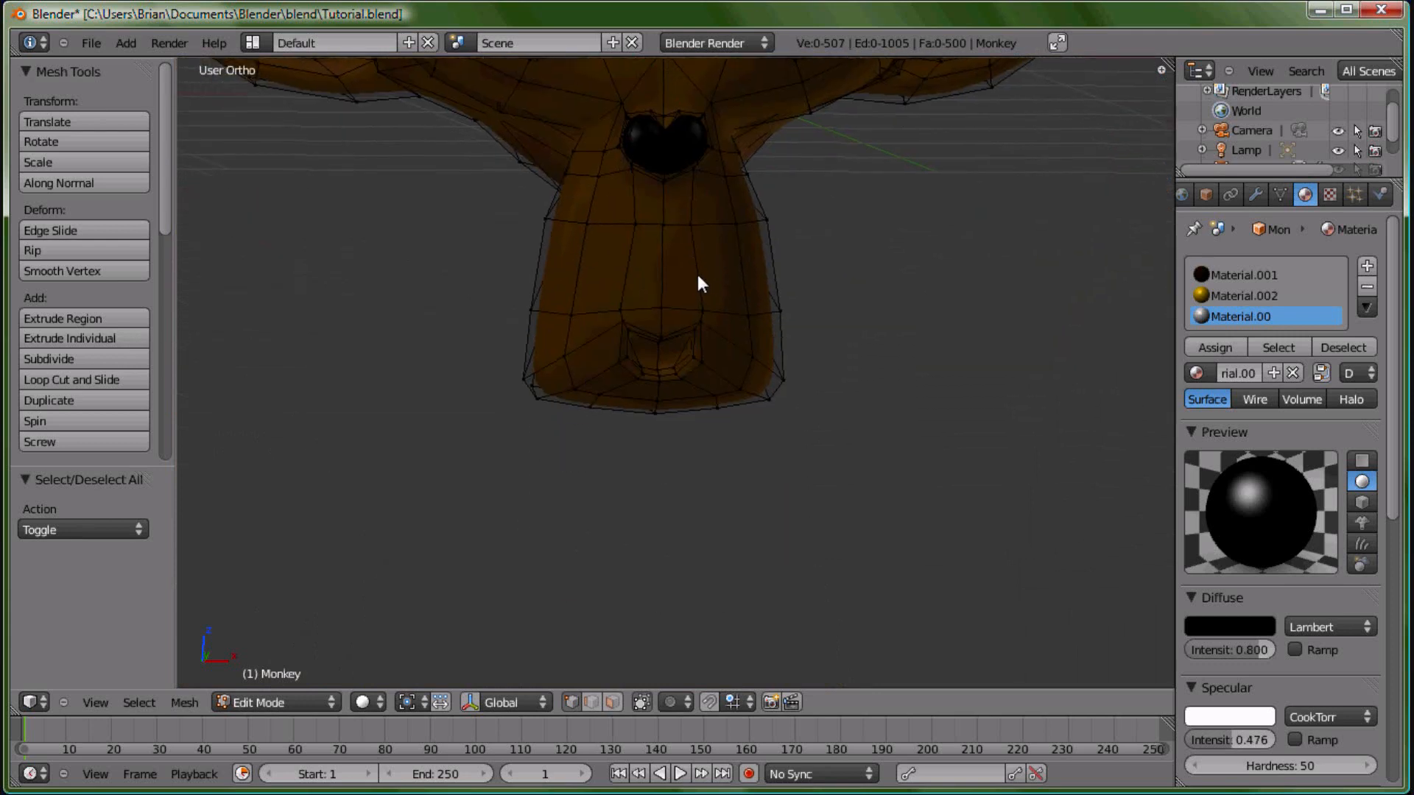
pyautogui.scroll(6, 712, 337)
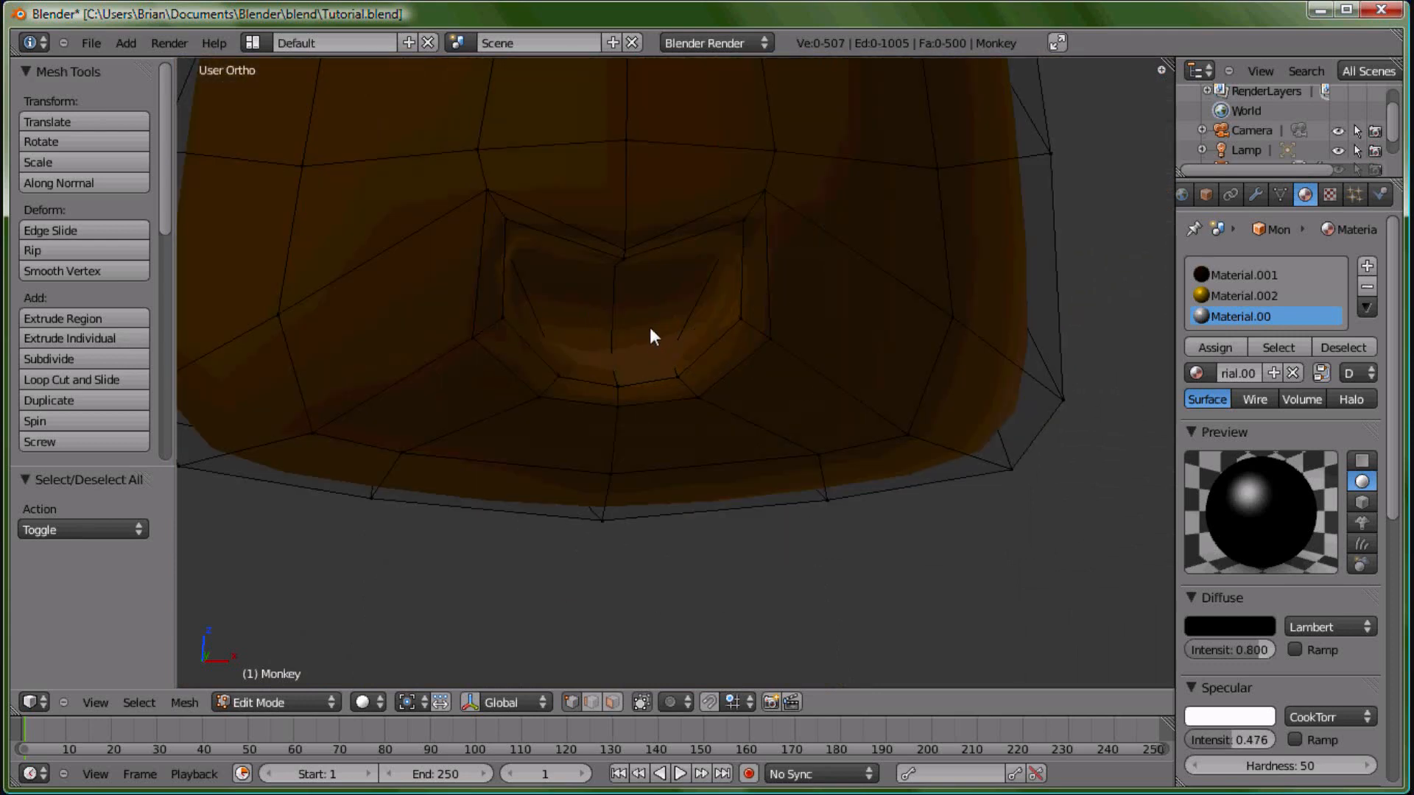
pyautogui.scroll(5, 651, 331)
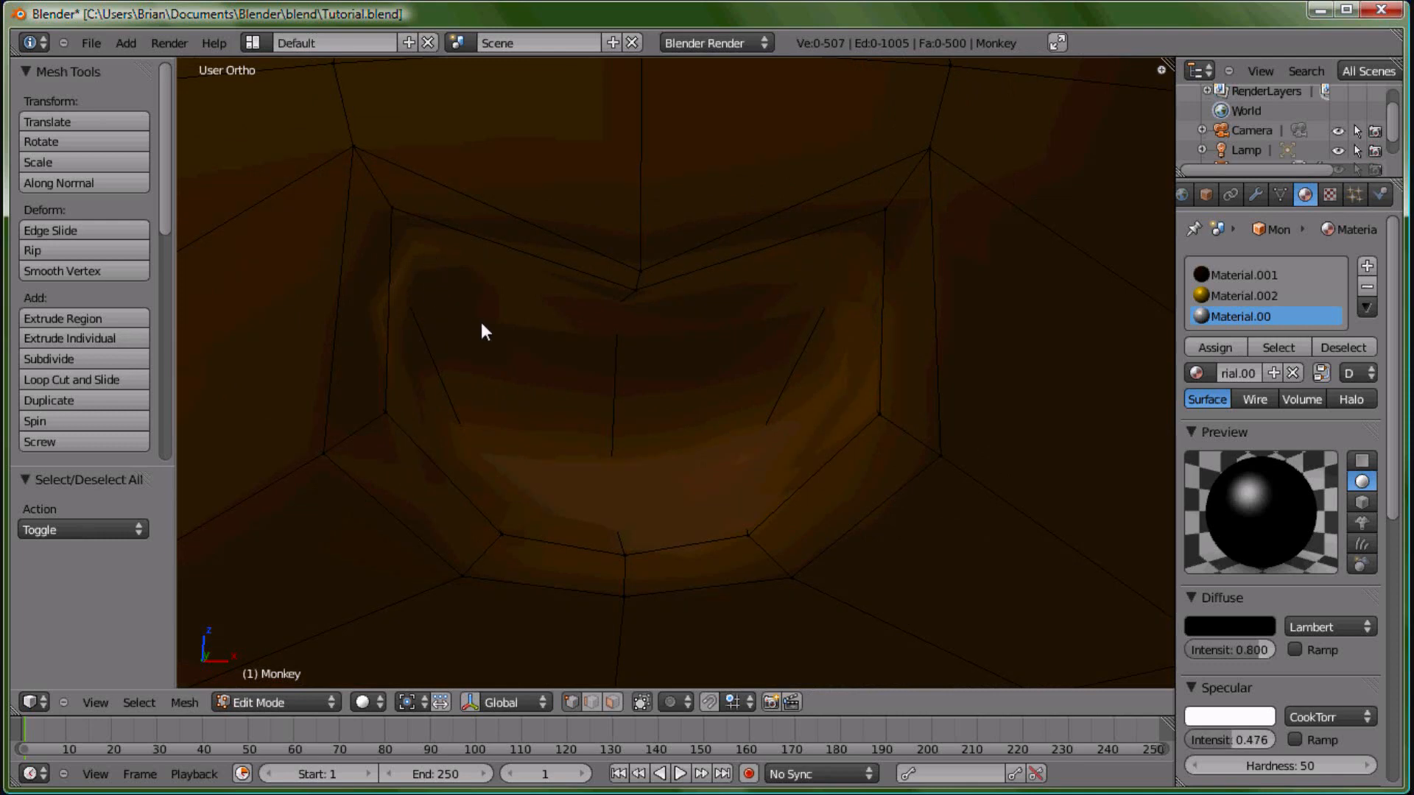
pyautogui.click(642, 702)
pyautogui.moveTo(647, 435); pyautogui.dragTo(642, 435, button='middle')
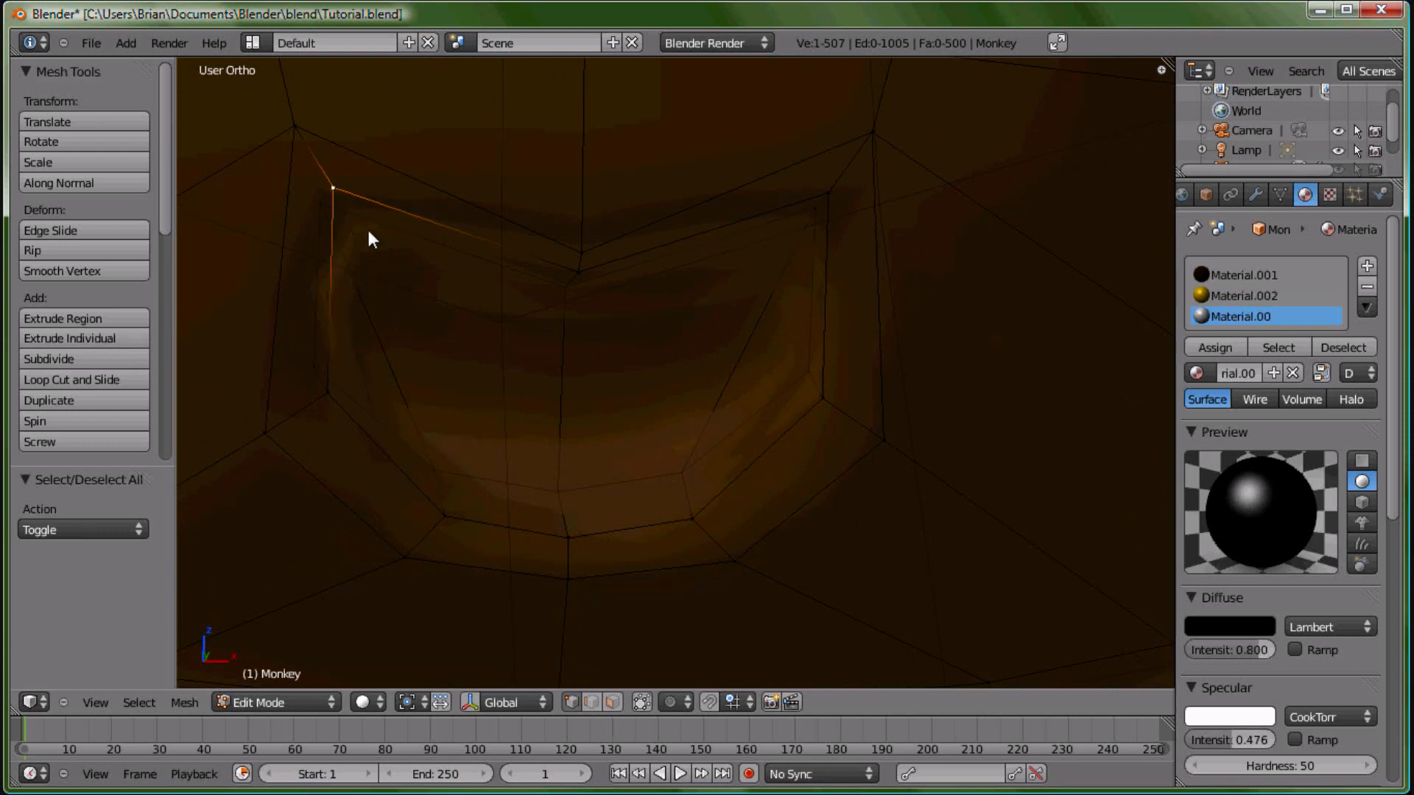
pyautogui.keyDown('shift'); pyautogui.rightClick(321, 205); pyautogui.keyUp('shift')
pyautogui.keyDown('shift'); pyautogui.rightClick(316, 368); pyautogui.keyUp('shift')
pyautogui.keyDown('shift'); pyautogui.rightClick(326, 389); pyautogui.keyUp('shift')
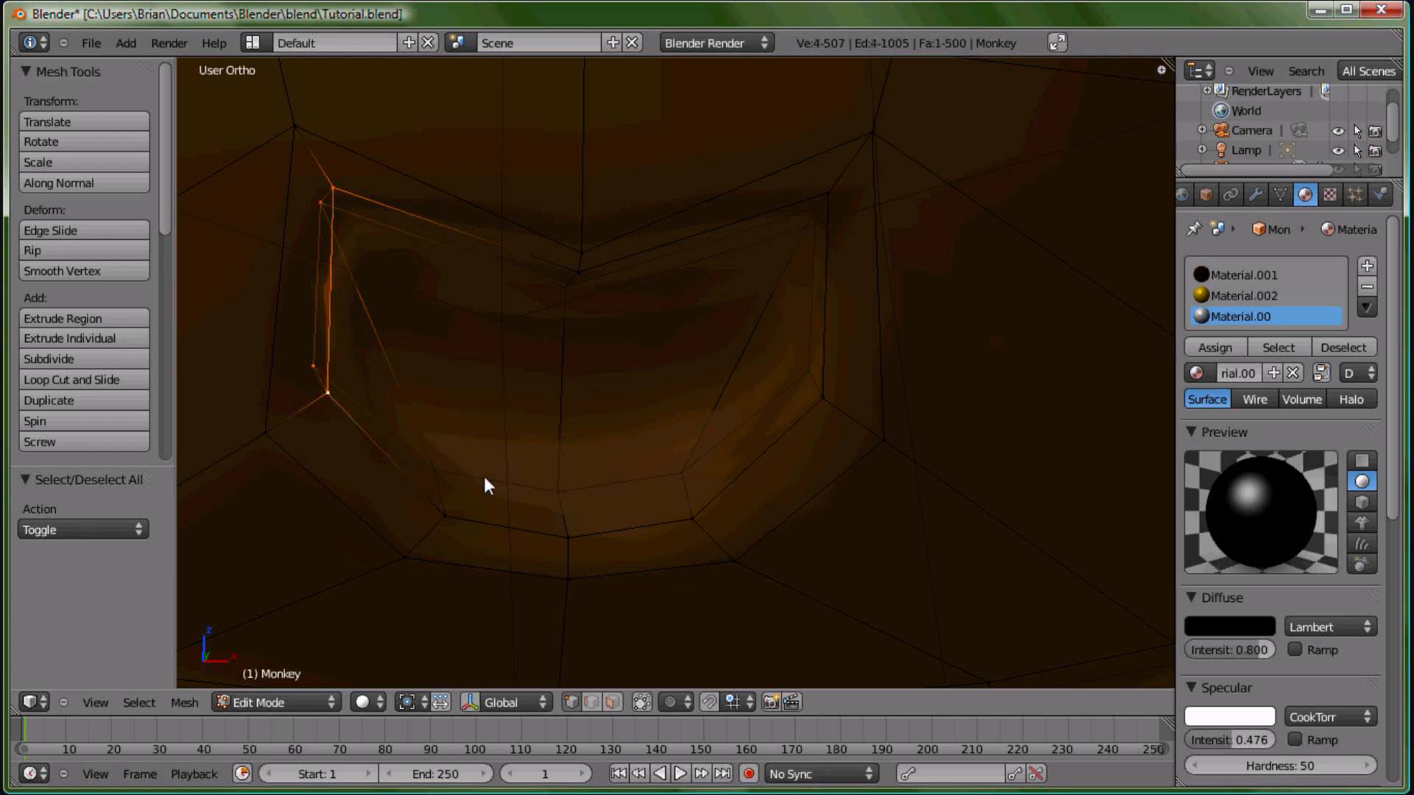
# Add the front and back vertices along the mouth's lower edge, up to its lower right corner, to the selection
pyautogui.keyDown('shift'); pyautogui.rightClick(436, 471); pyautogui.keyUp('shift')
pyautogui.keyDown('shift'); pyautogui.rightClick(441, 508); pyautogui.keyUp('shift')
pyautogui.keyDown('shift'); pyautogui.rightClick(559, 492); pyautogui.keyUp('shift')
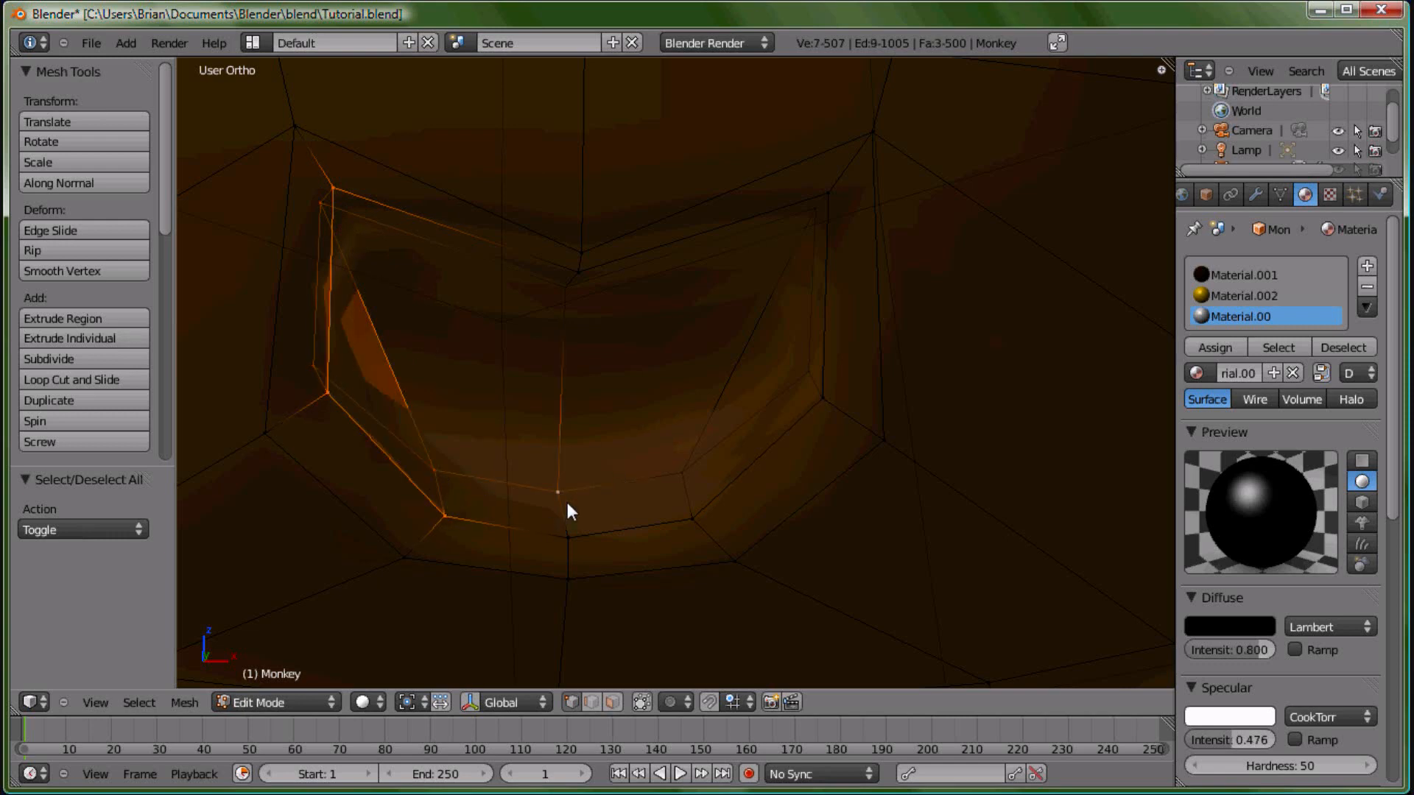
pyautogui.keyDown('shift'); pyautogui.rightClick(570, 528); pyautogui.keyUp('shift')
pyautogui.keyDown('shift'); pyautogui.rightClick(682, 472); pyautogui.keyUp('shift')
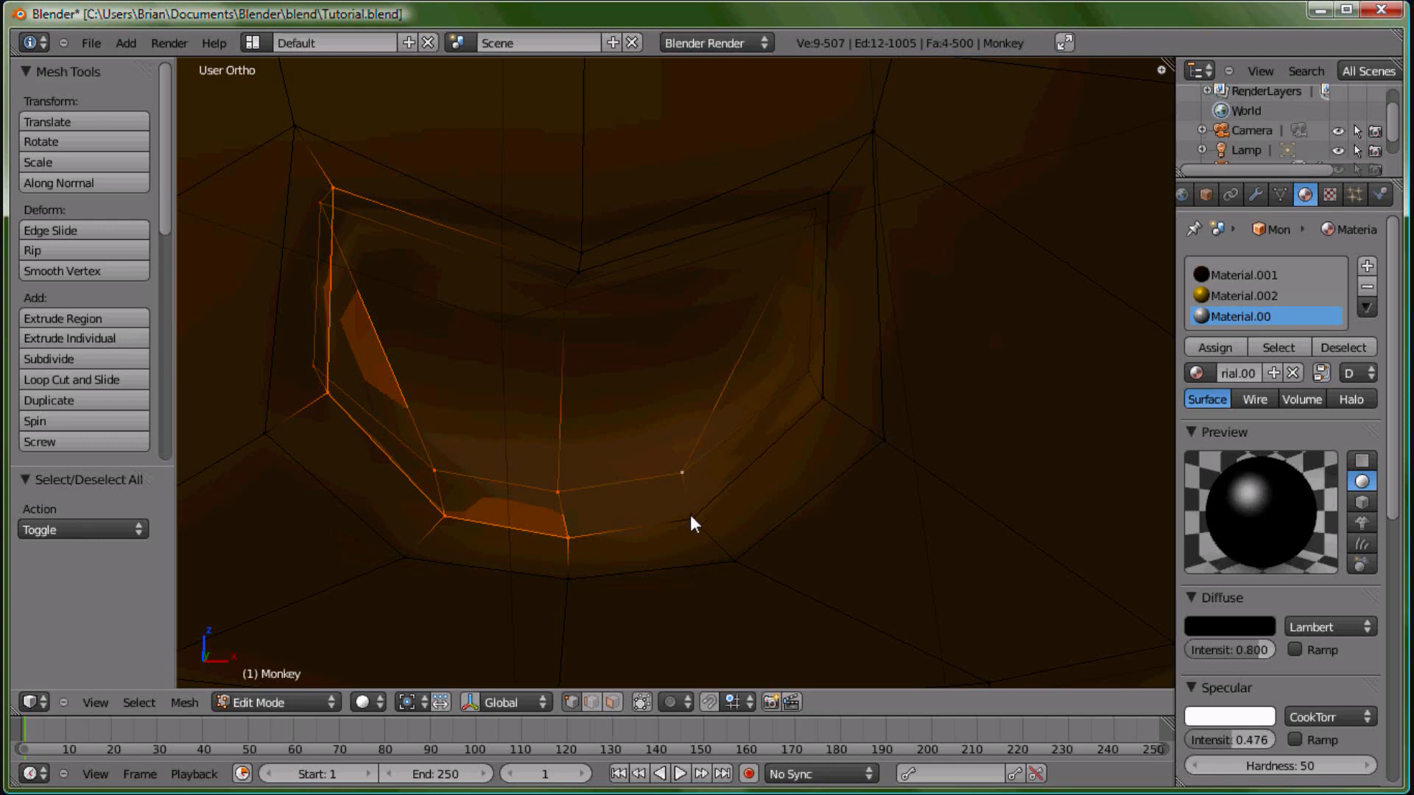
pyautogui.keyDown('shift'); pyautogui.rightClick(692, 518); pyautogui.keyUp('shift')
pyautogui.keyDown('shift'); pyautogui.rightClick(825, 396); pyautogui.keyUp('shift')
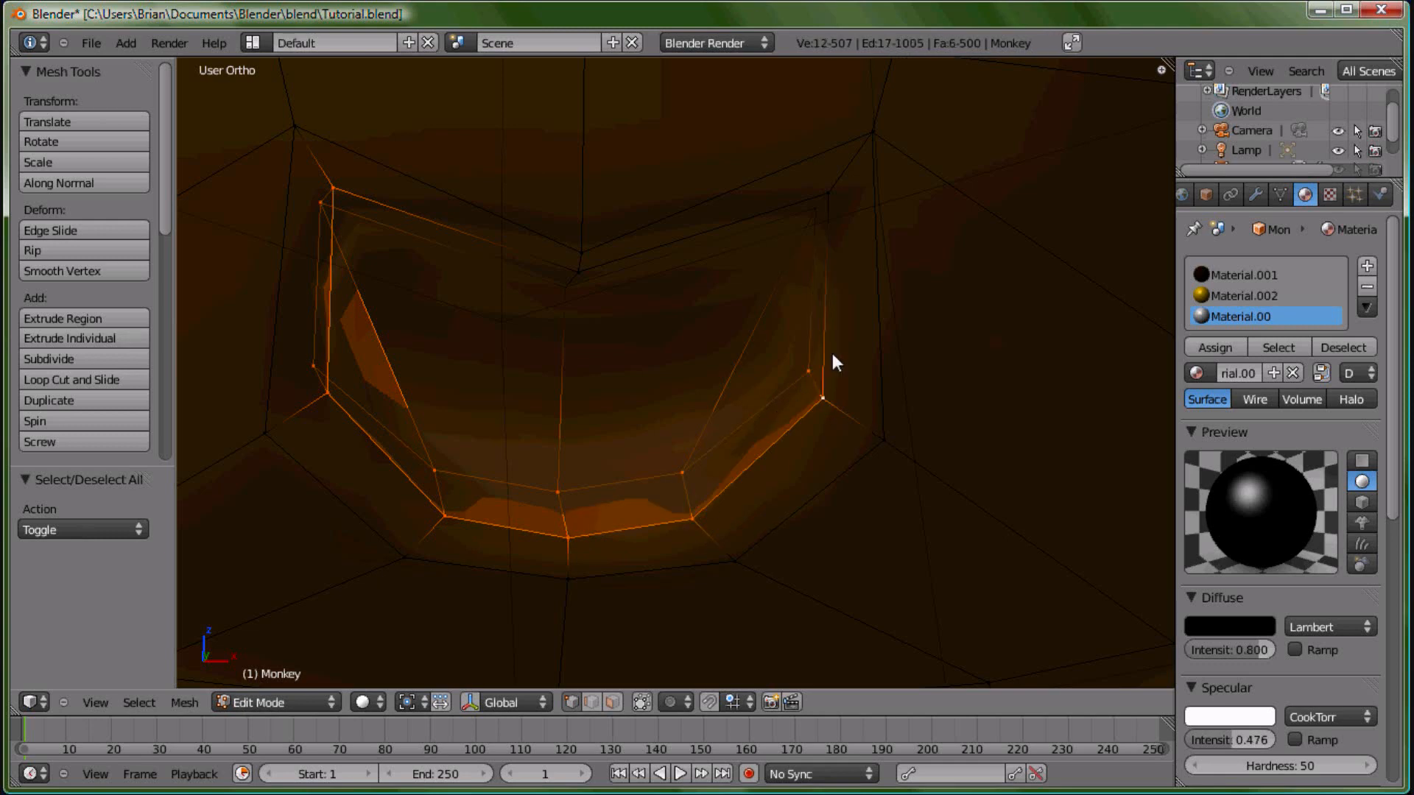
# Add the mouth's upper right corner and top-center notch vertices to the selection, completing the mouth faces
pyautogui.keyDown('shift'); pyautogui.rightClick(830, 193); pyautogui.keyUp('shift')
pyautogui.keyDown('shift'); pyautogui.rightClick(816, 208); pyautogui.keyUp('shift')
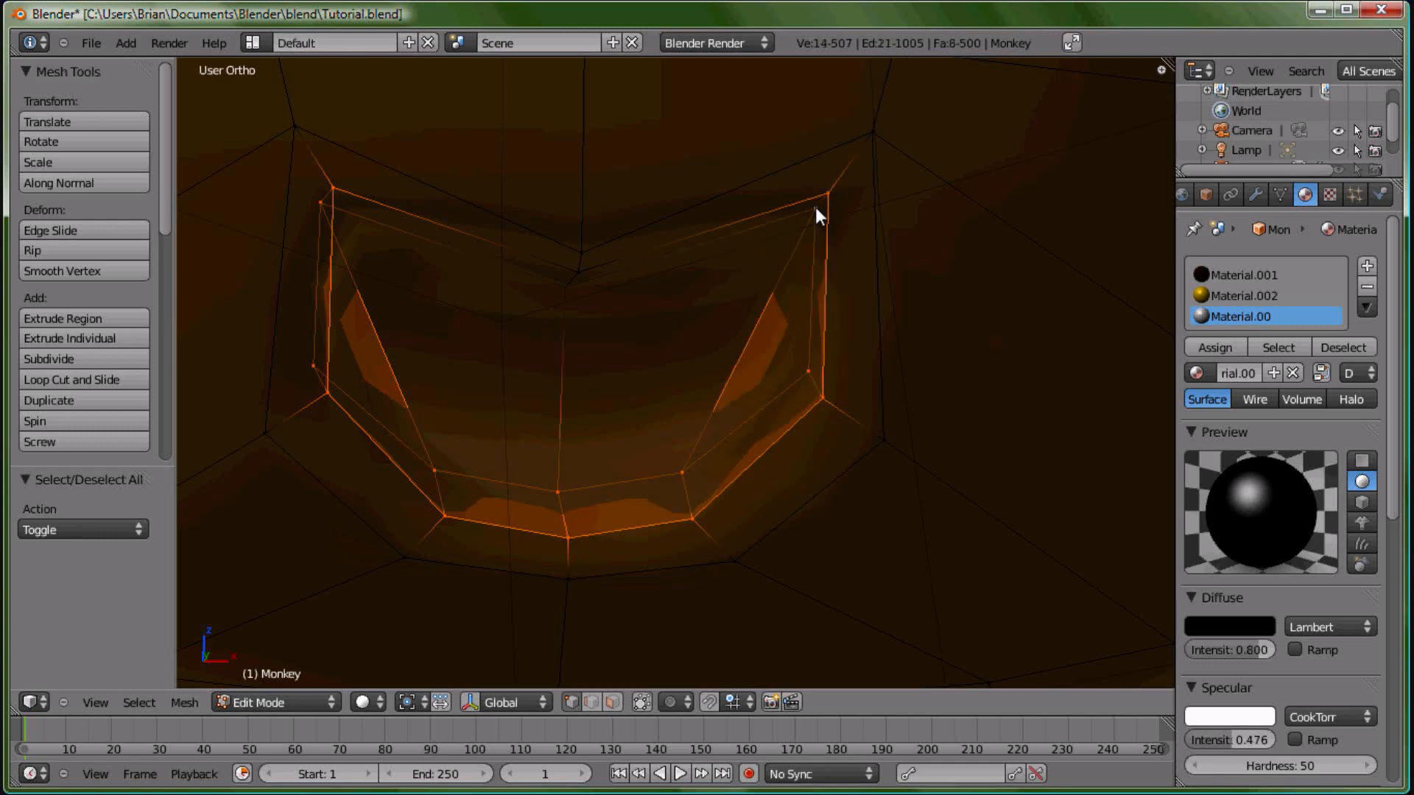
pyautogui.keyDown('shift'); pyautogui.rightClick(582, 272); pyautogui.keyUp('shift')
pyautogui.keyDown('shift'); pyautogui.rightClick(568, 286); pyautogui.keyUp('shift')
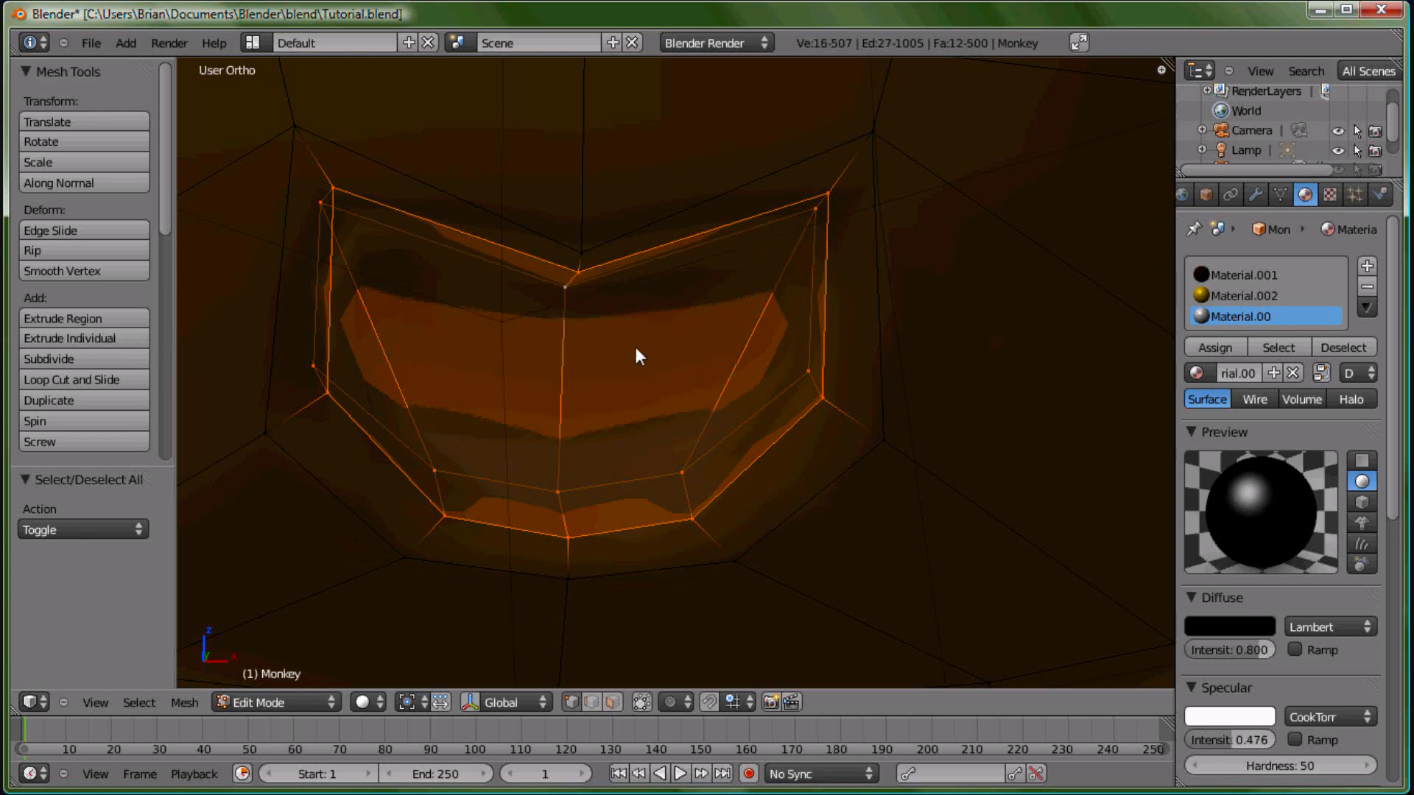
# Assign the black material to the selected mouth faces and clear the selection
pyautogui.scroll(-4, 711, 398)
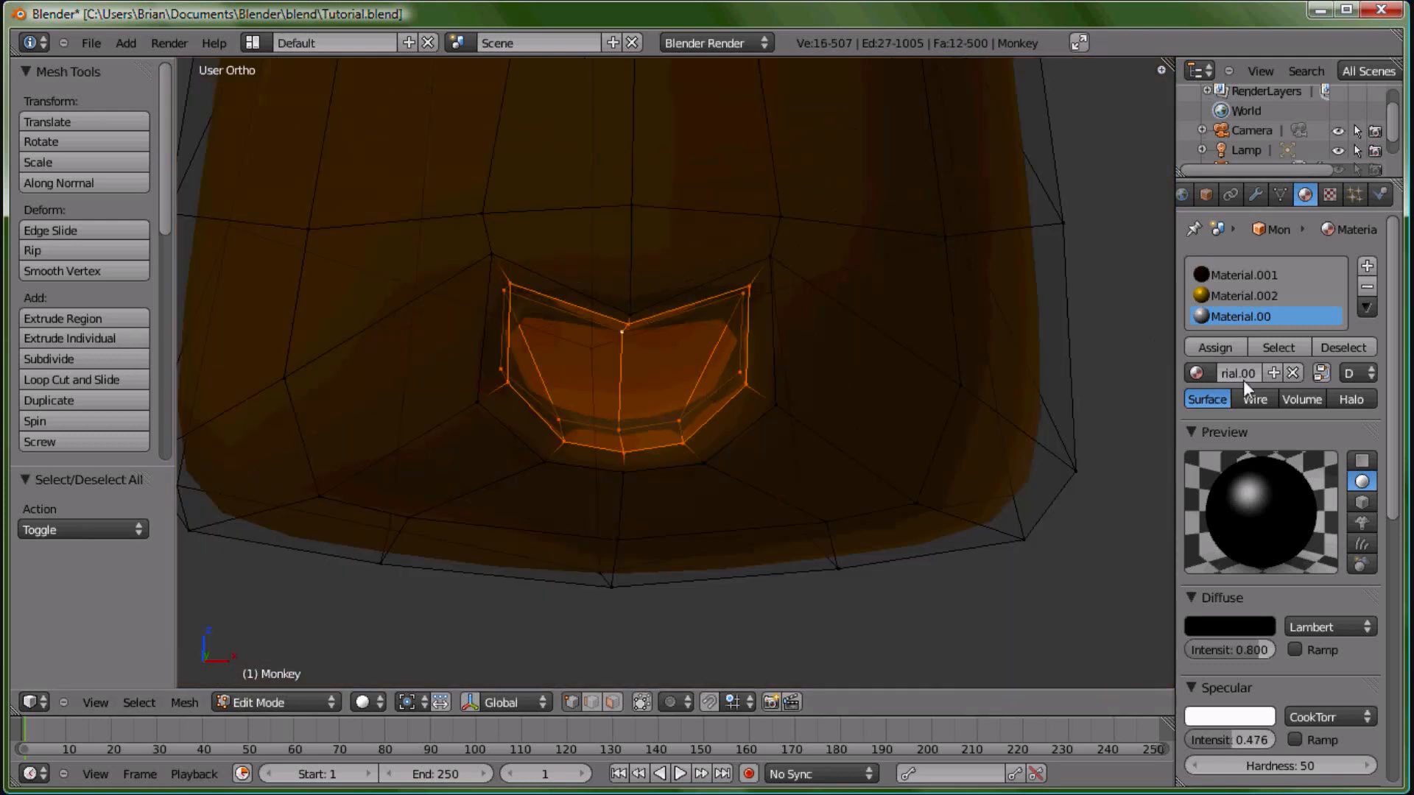
pyautogui.click(1231, 349)
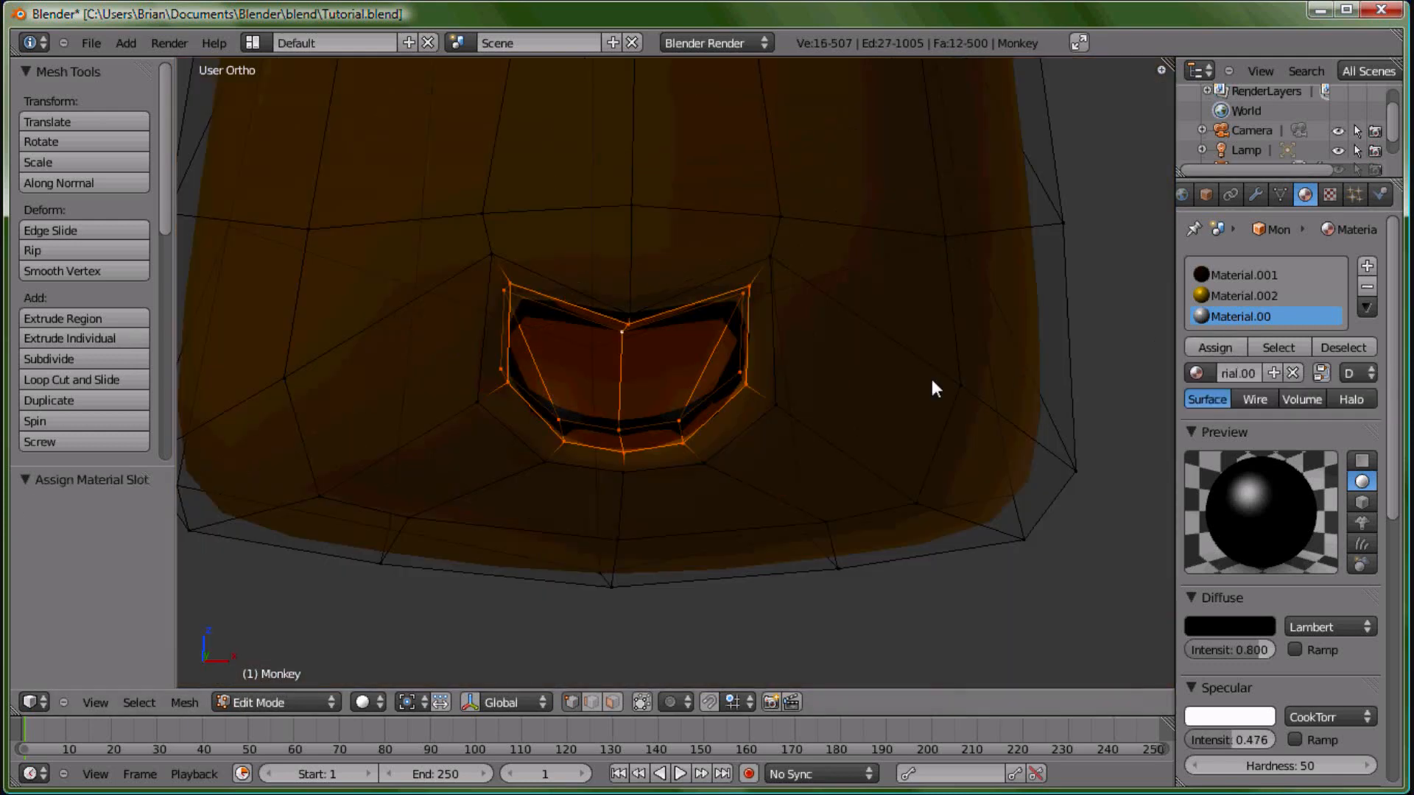
pyautogui.press('a')
pyautogui.scroll(-6, 789, 387)
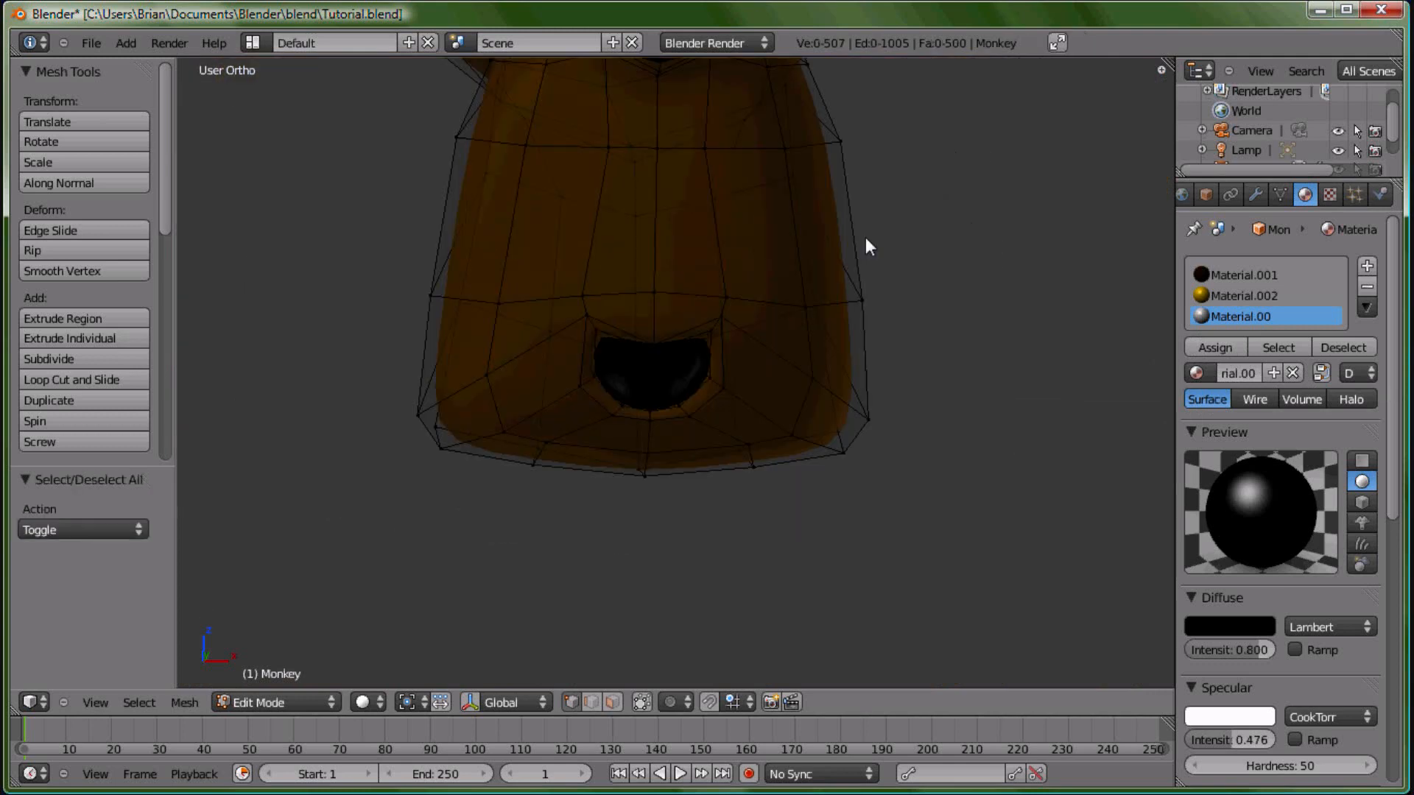
pyautogui.scroll(-4, 776, 309)
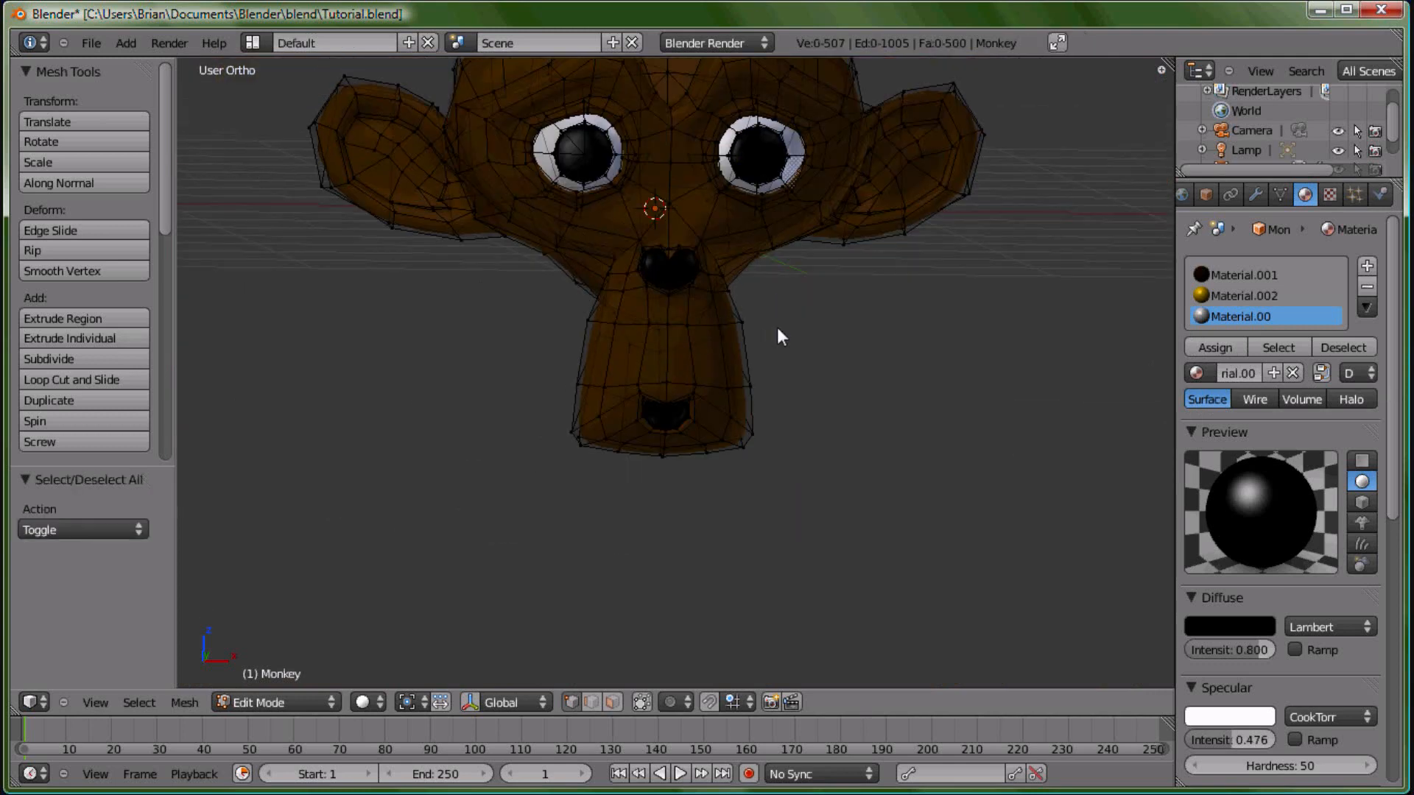
# Return to Object Mode, render an image of the monkey head to check it, and close the render
pyautogui.moveTo(795, 420); pyautogui.dragTo(741, 434, button='middle')
pyautogui.moveTo(771, 386); pyautogui.dragTo(638, 372, button='middle')
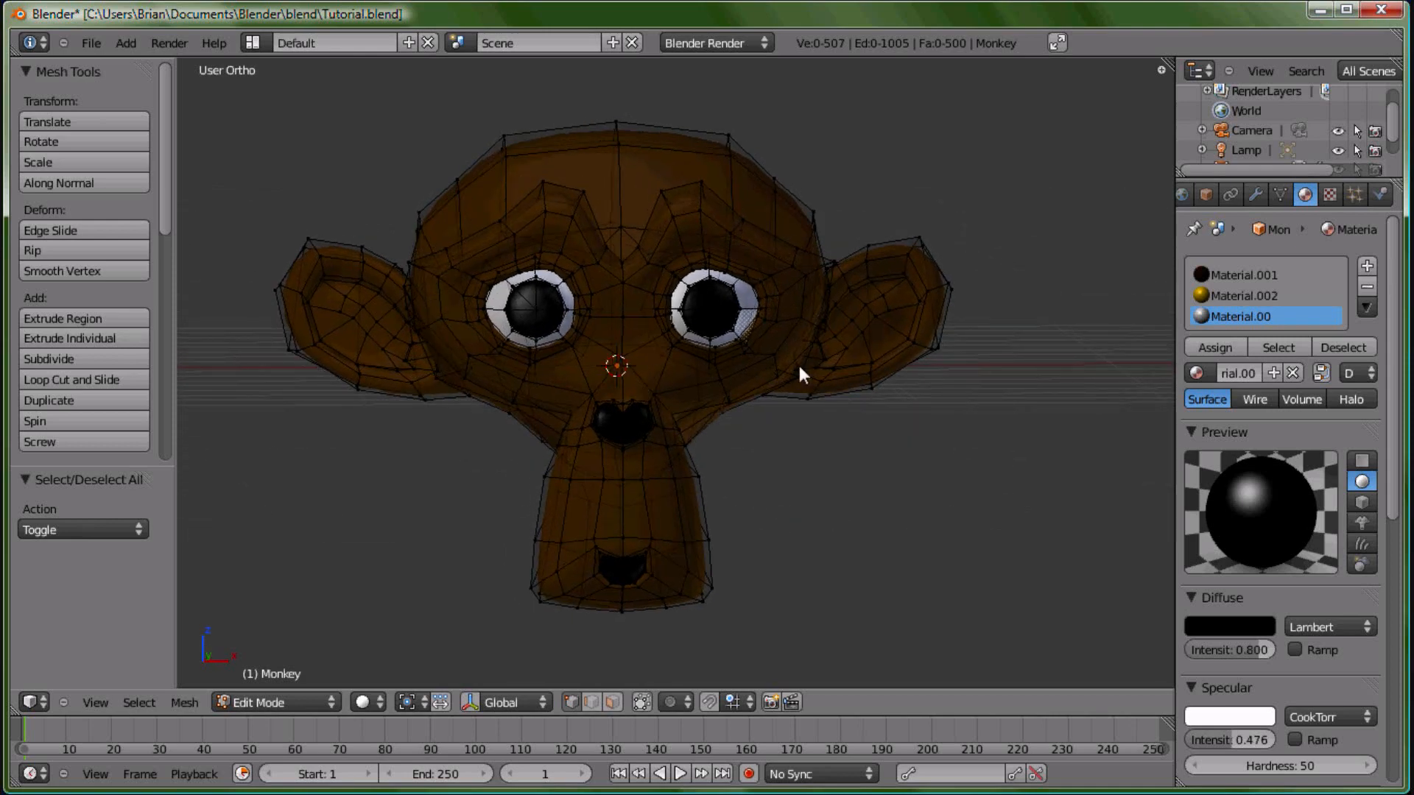
pyautogui.press('Tab')
pyautogui.scroll(-7, 739, 378)
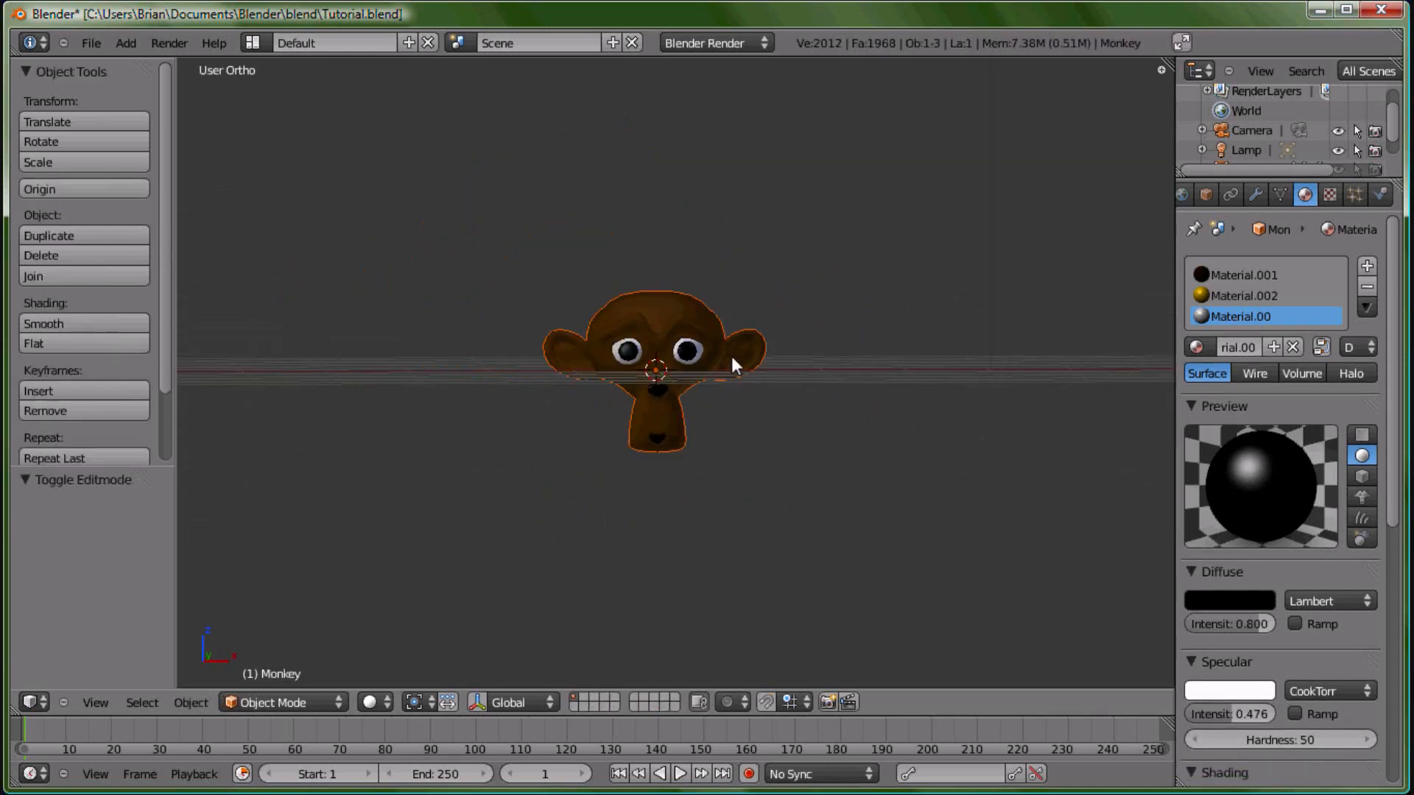
pyautogui.scroll(4, 736, 377)
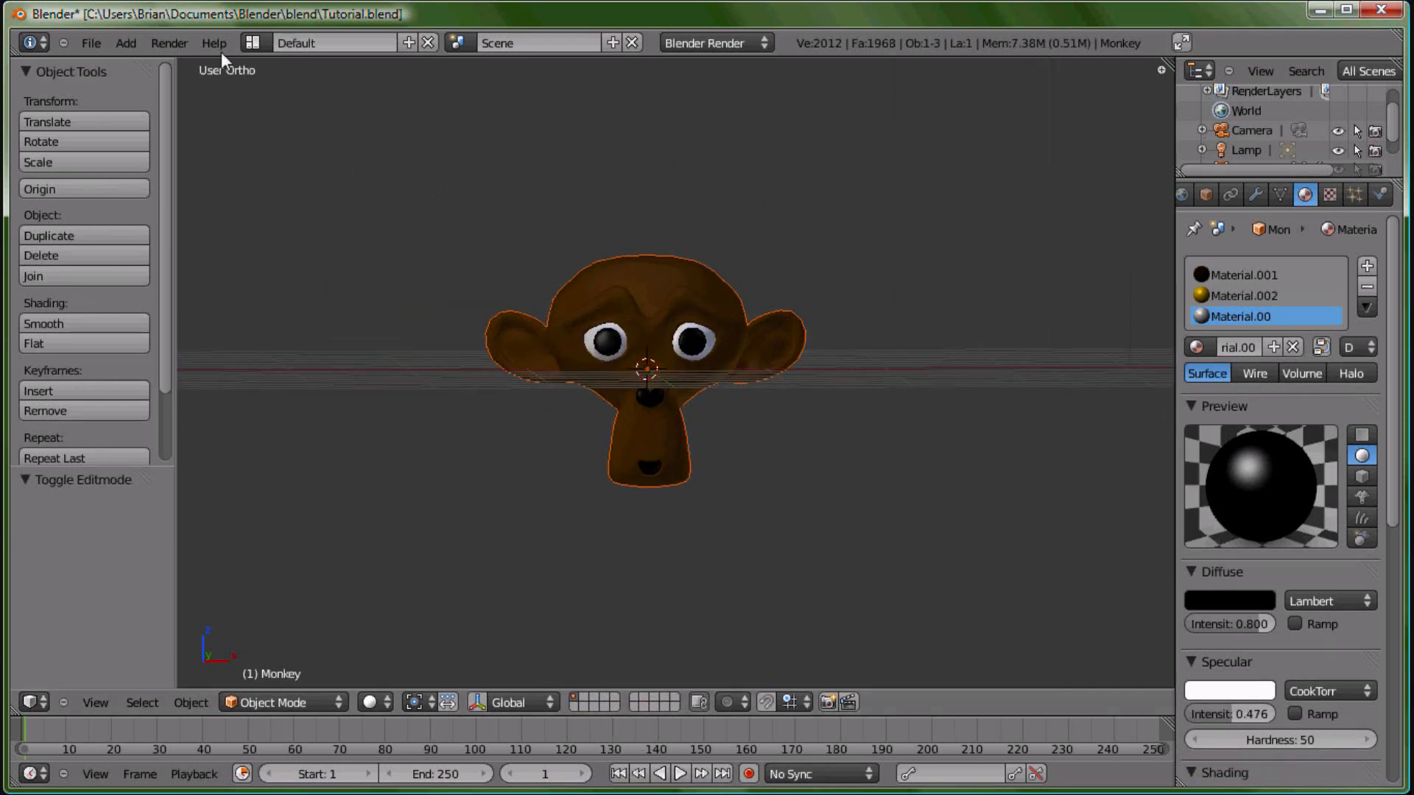
pyautogui.click(170, 43)
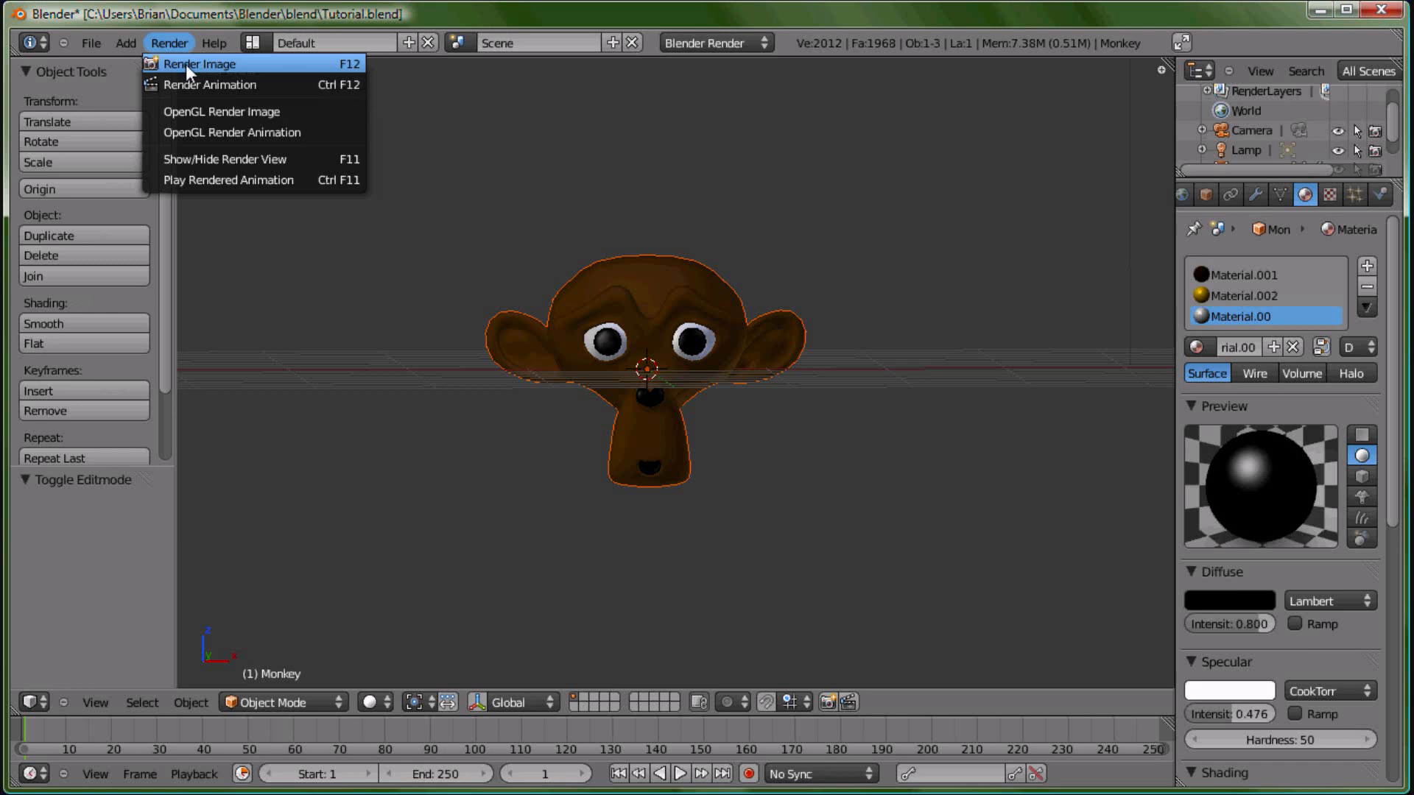
pyautogui.click(185, 64)
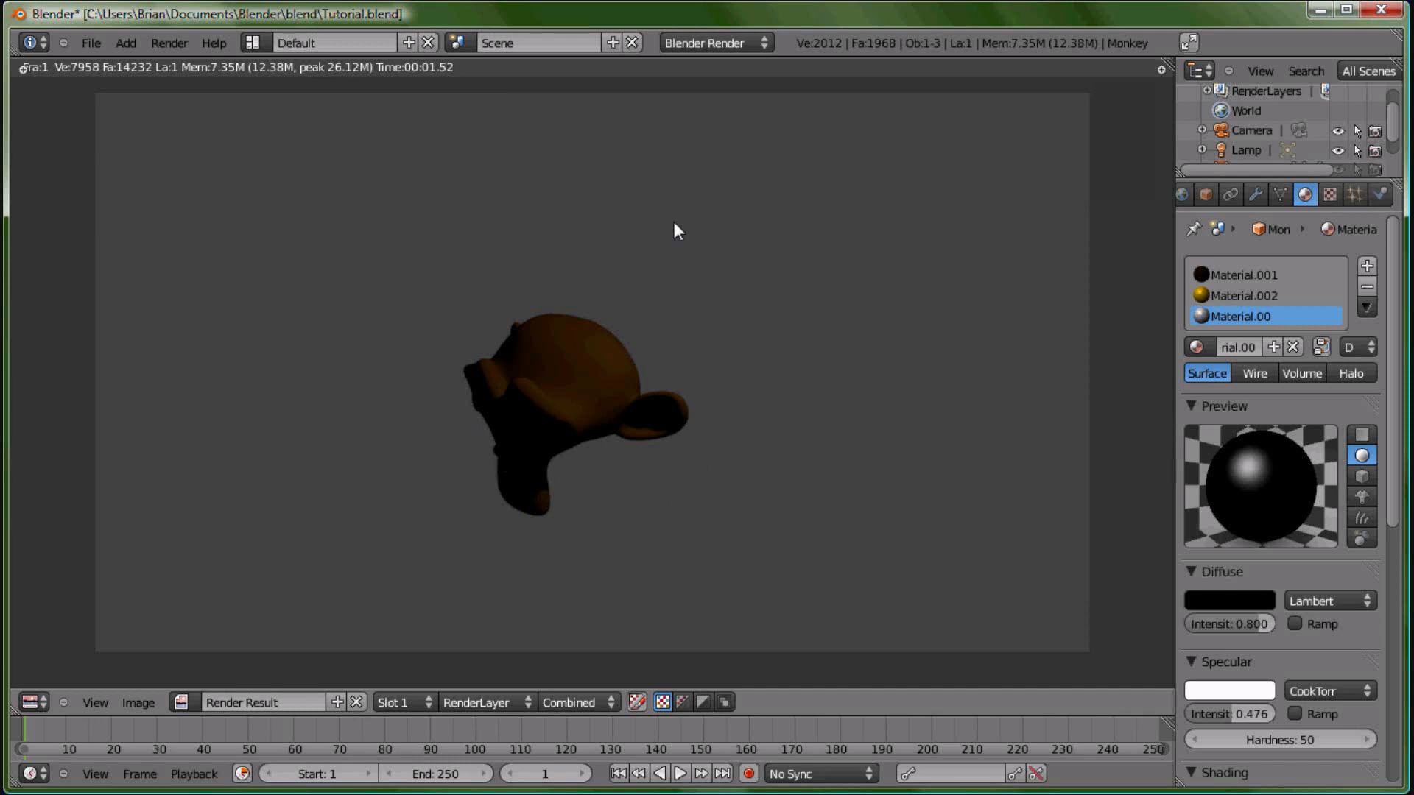
pyautogui.press('Escape')
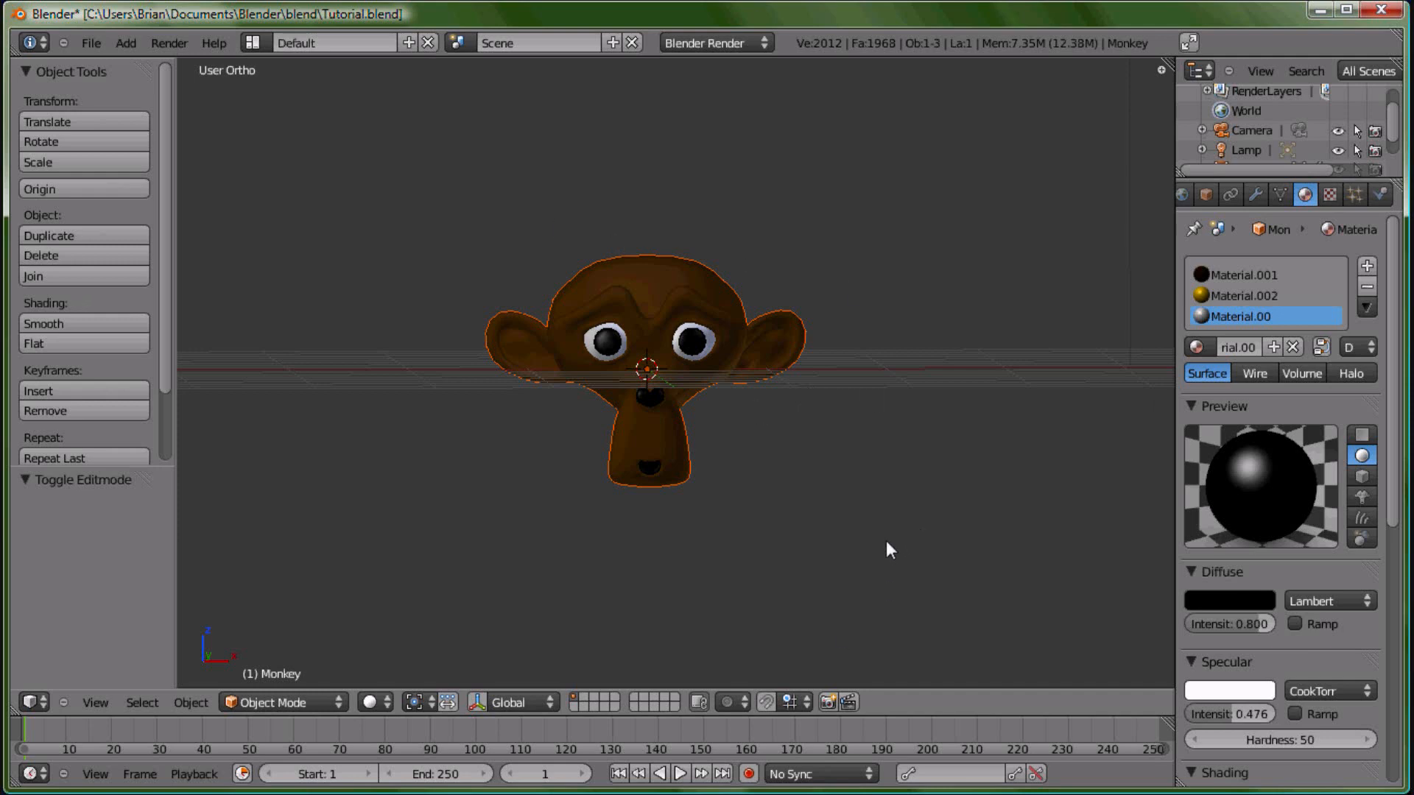
# In top view, move the lamp in front of the monkey's face, about -5.58 along X and -4.86 along Y
pyautogui.scroll(-1, 863, 346)
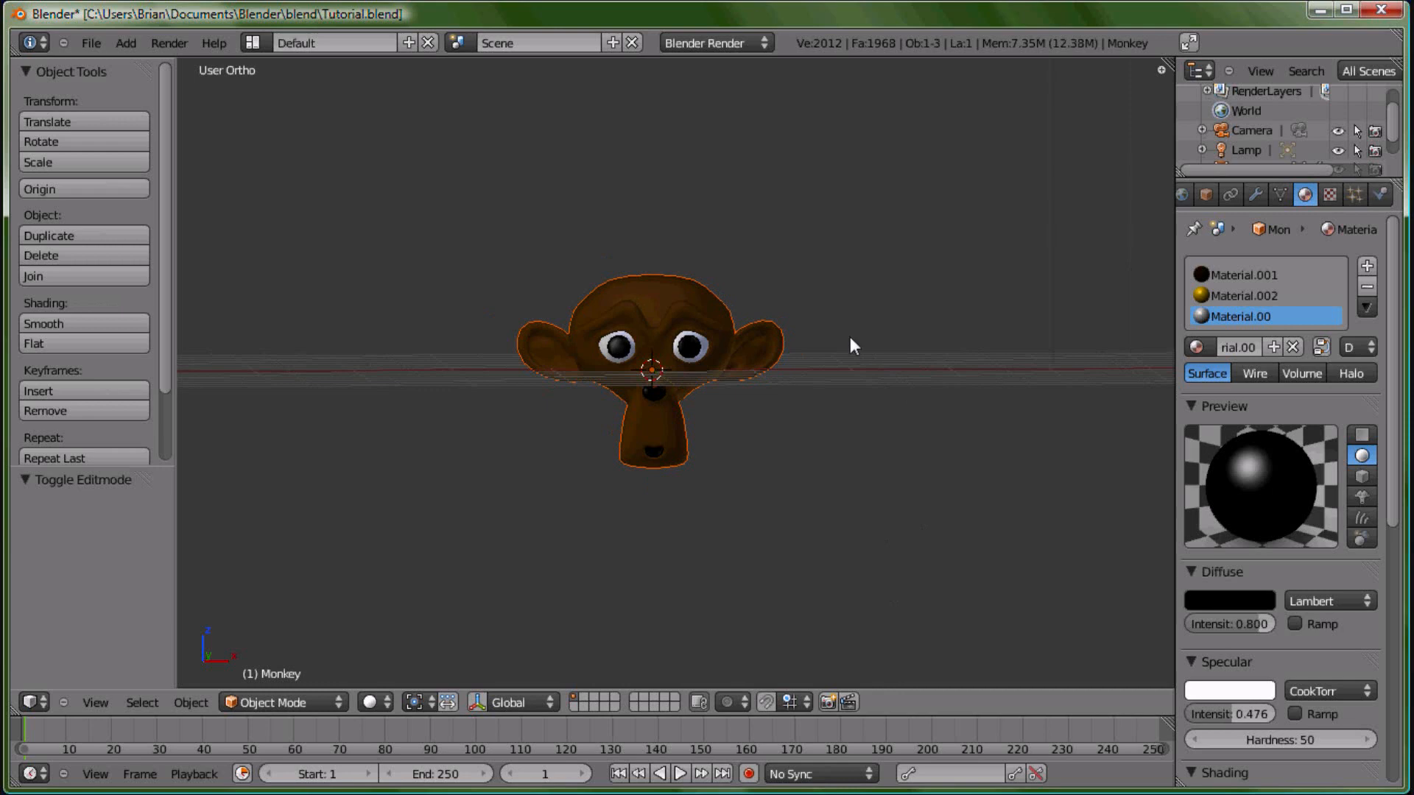
pyautogui.press('KP_7')
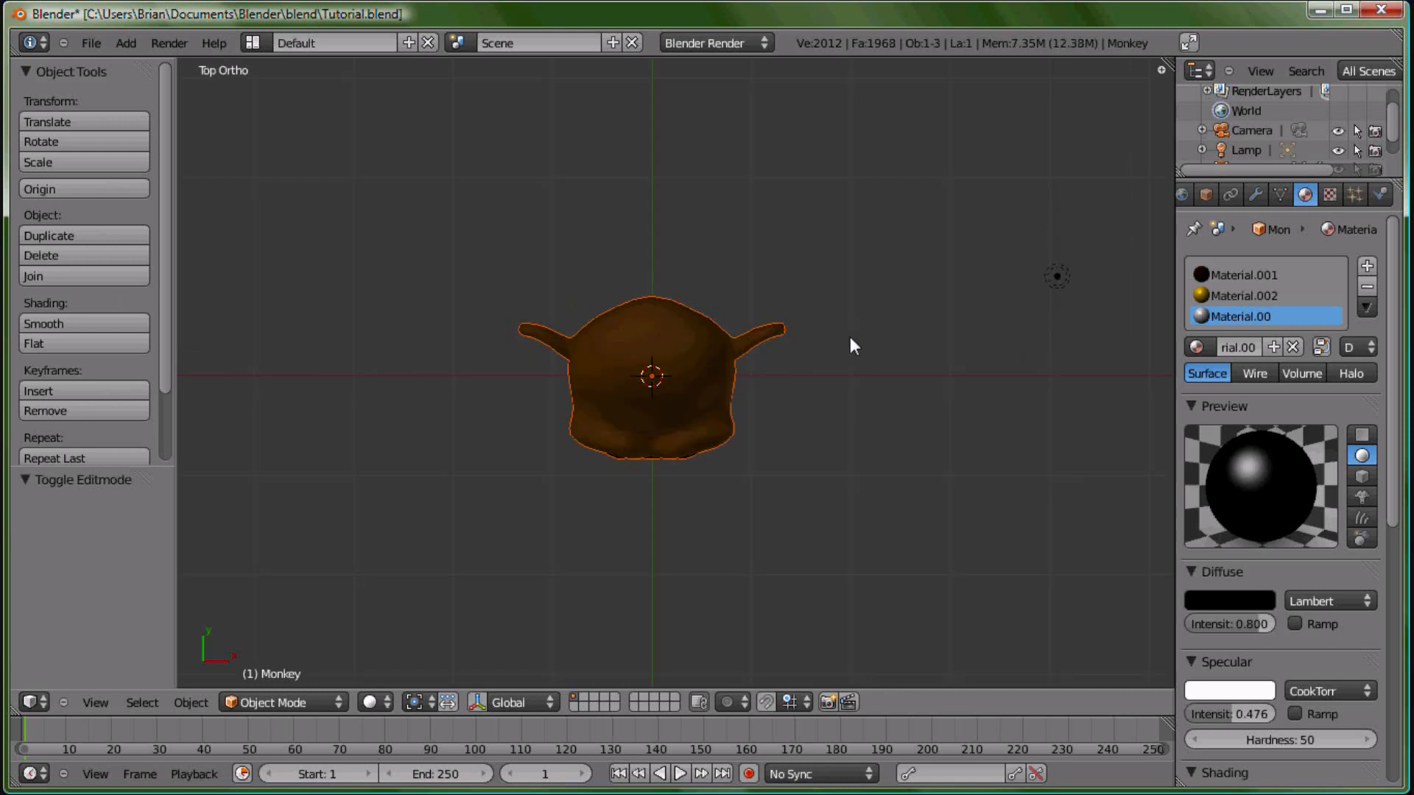
pyautogui.scroll(-3, 850, 339)
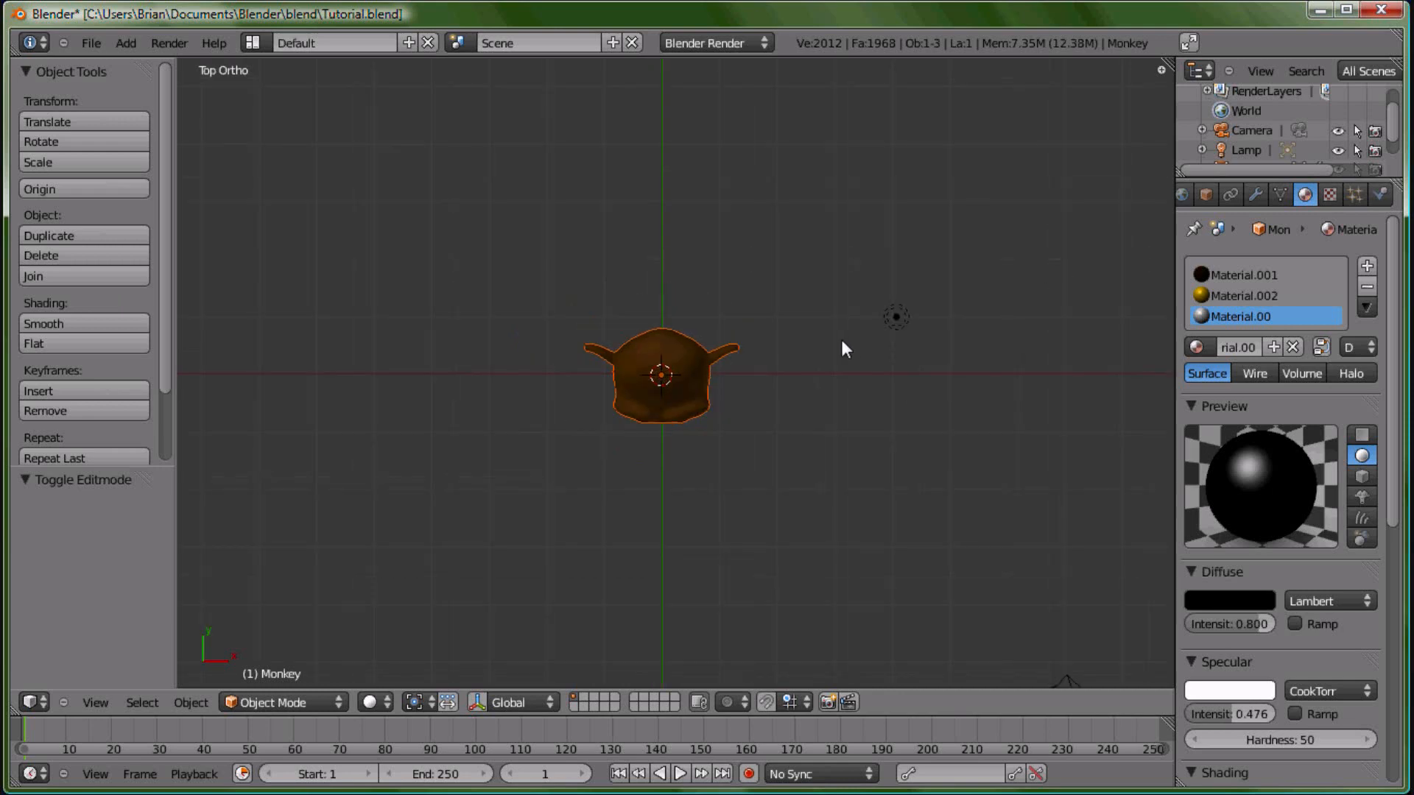
pyautogui.rightClick(897, 320)
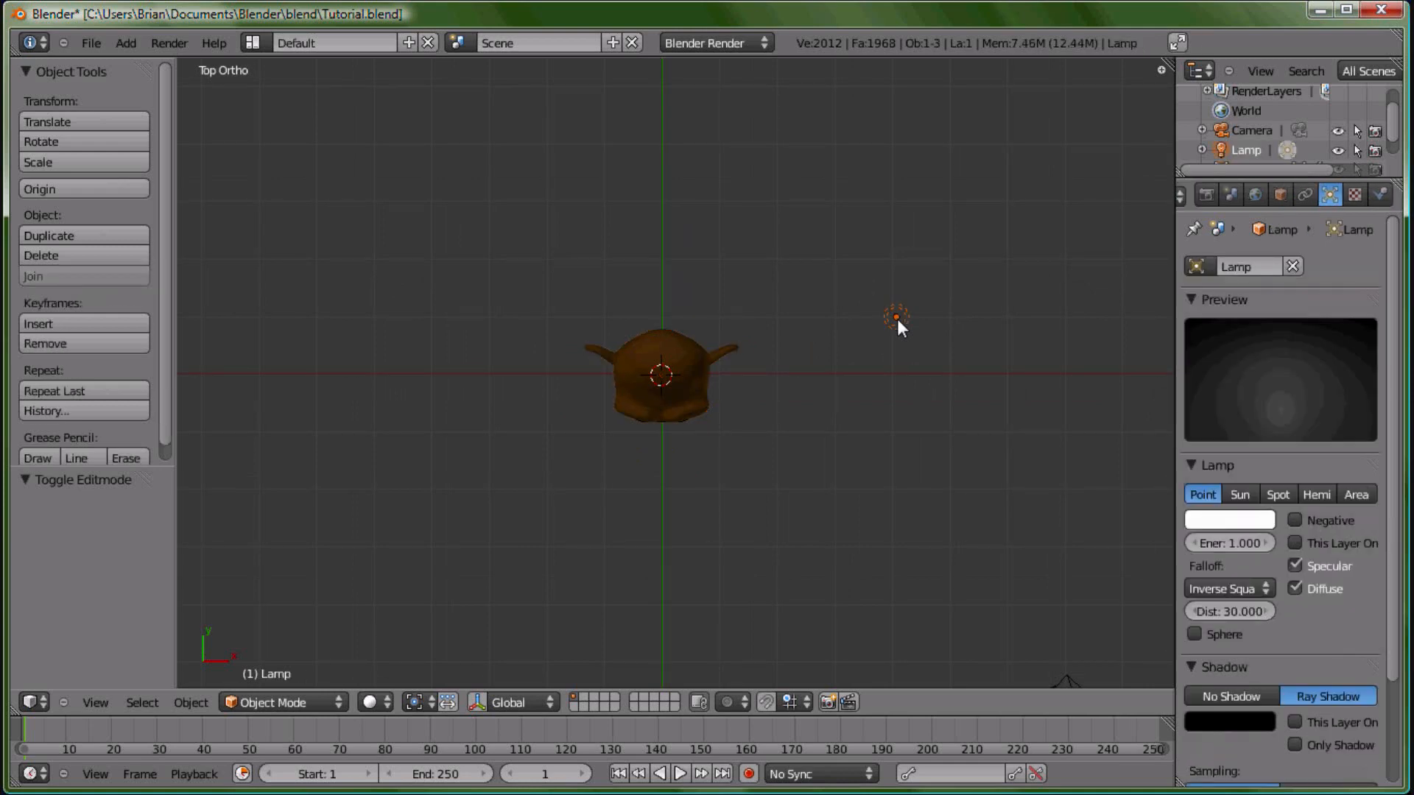
pyautogui.press('g')
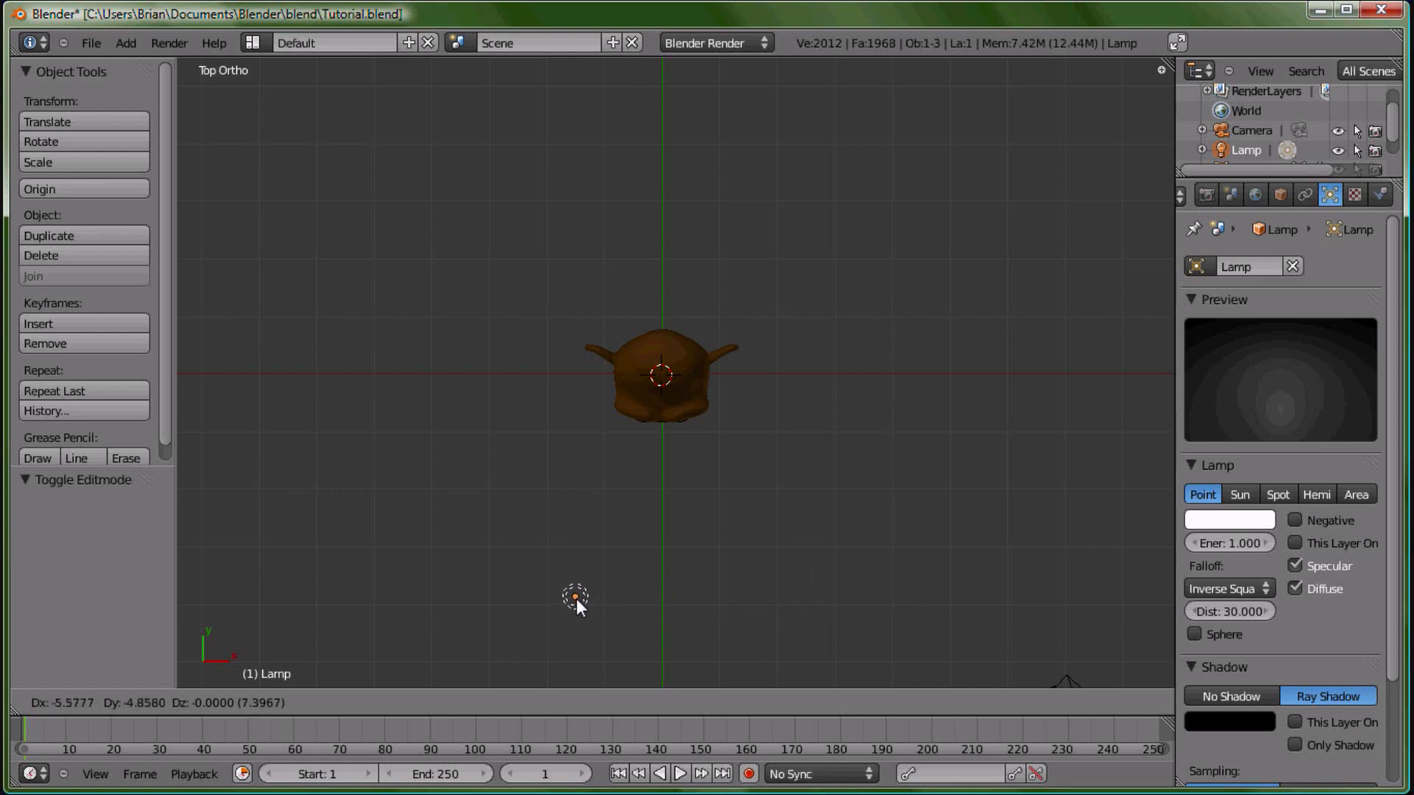
pyautogui.click(576, 598)
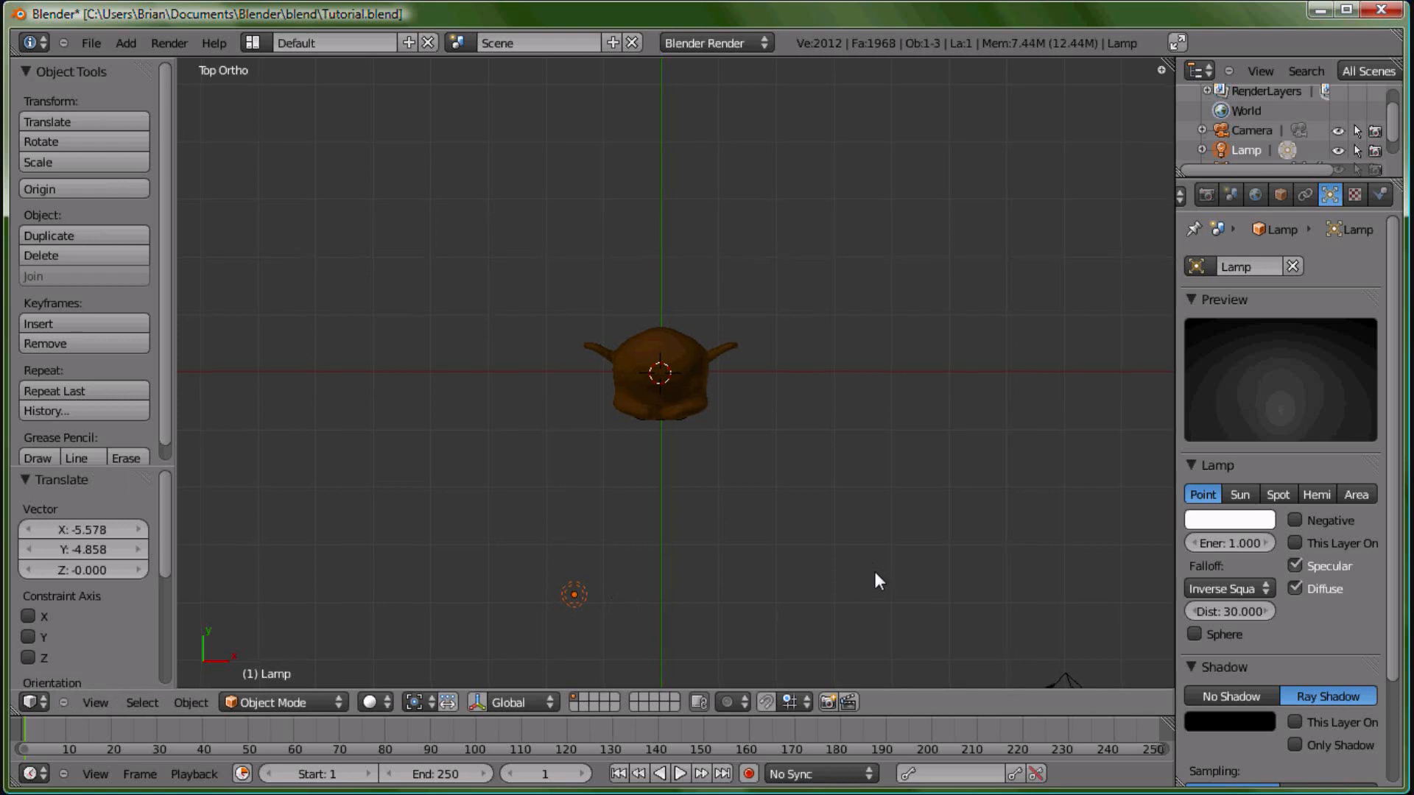
# Move the camera about -7.49 along X and 0.16 along Y, and rotate it about 47° to face the monkey
pyautogui.keyDown('shift'); pyautogui.moveTo(874, 565); pyautogui.dragTo(866, 386, button='middle'); pyautogui.keyUp('shift')
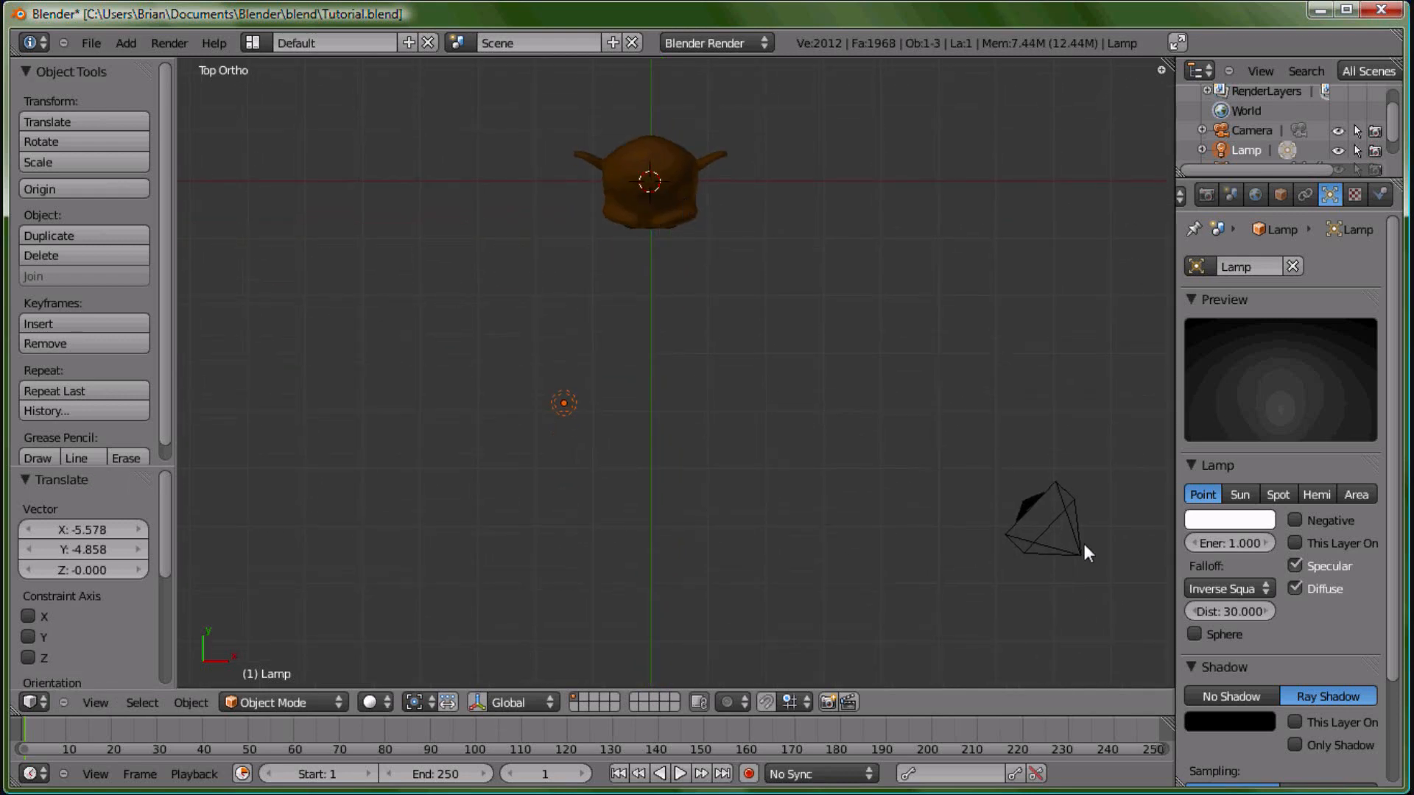
pyautogui.rightClick(1031, 502)
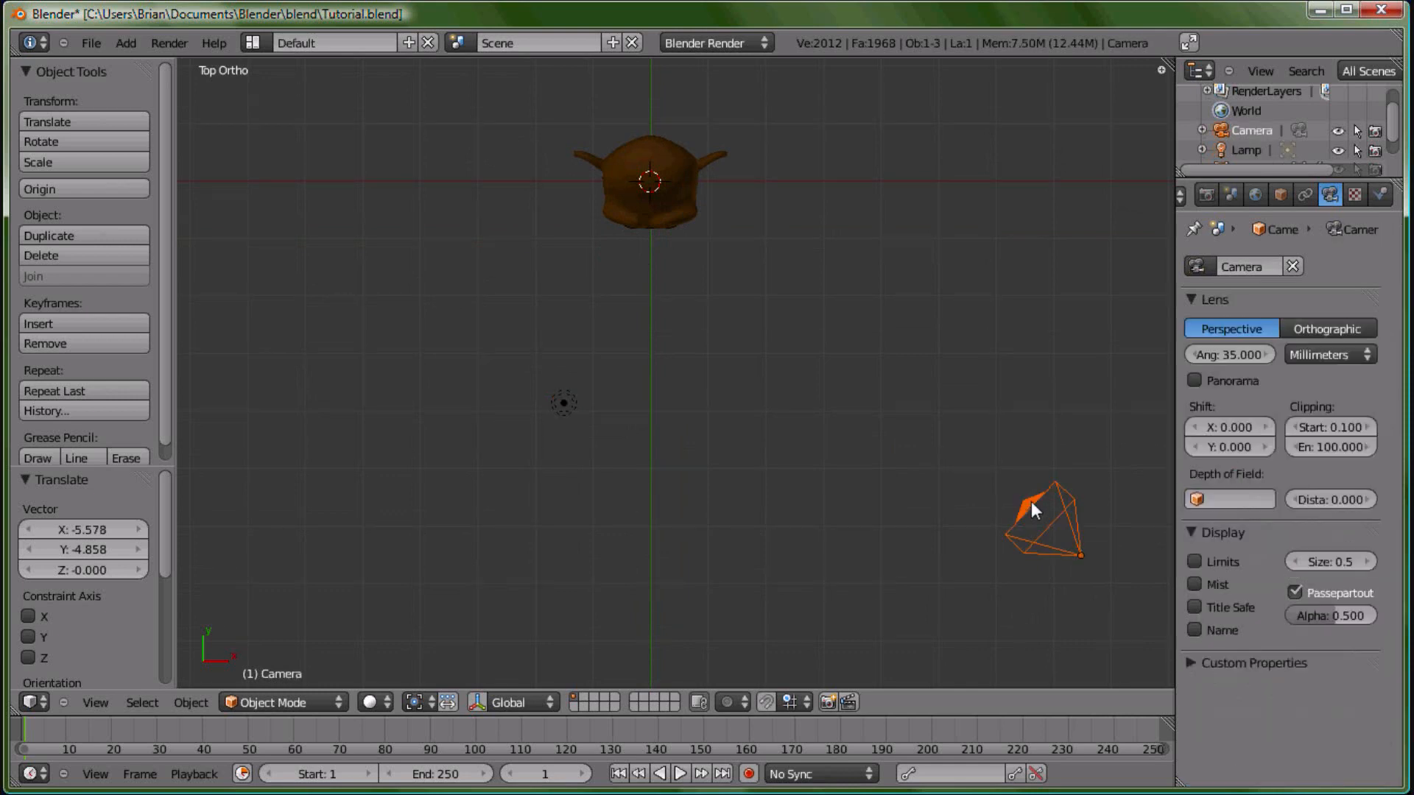
pyautogui.press('g')
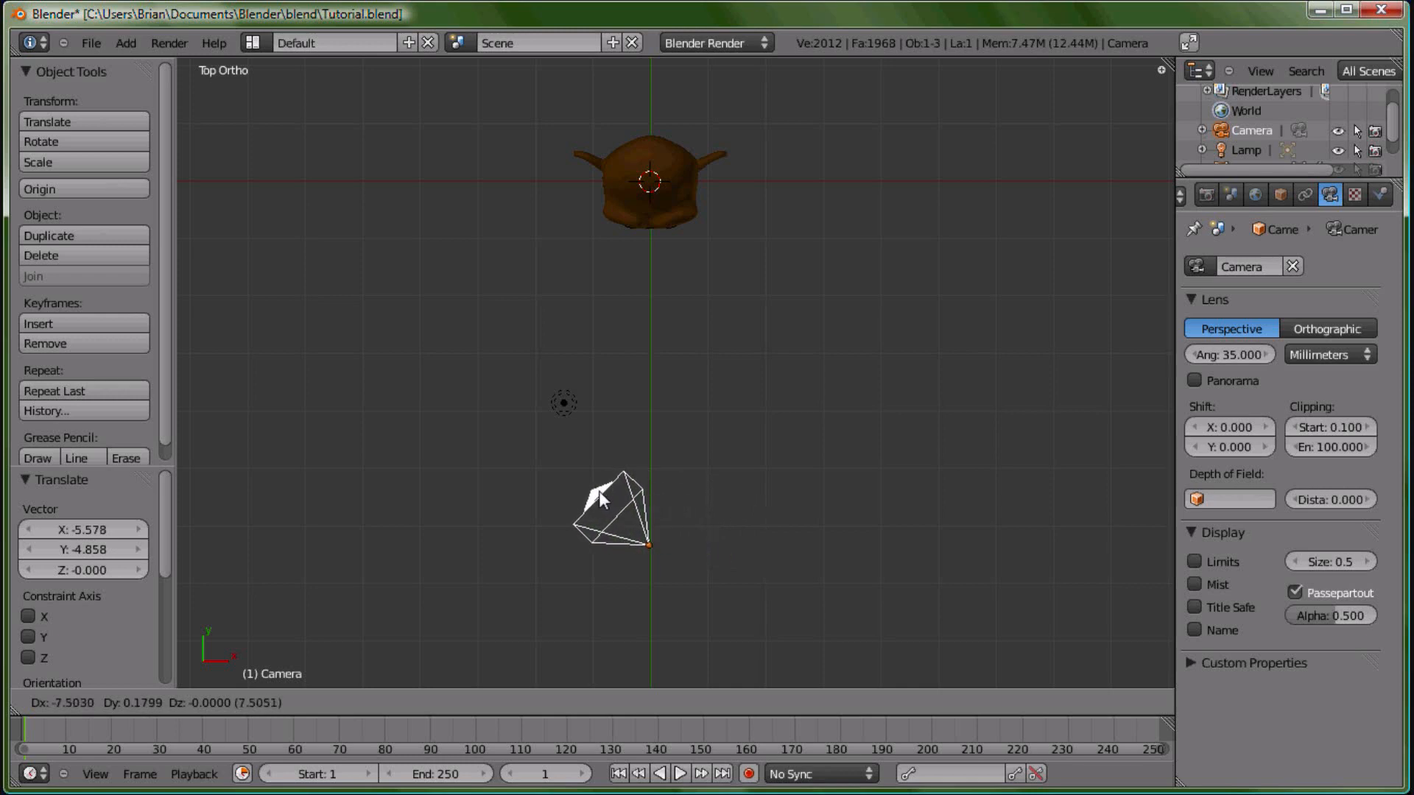
pyautogui.click(600, 494)
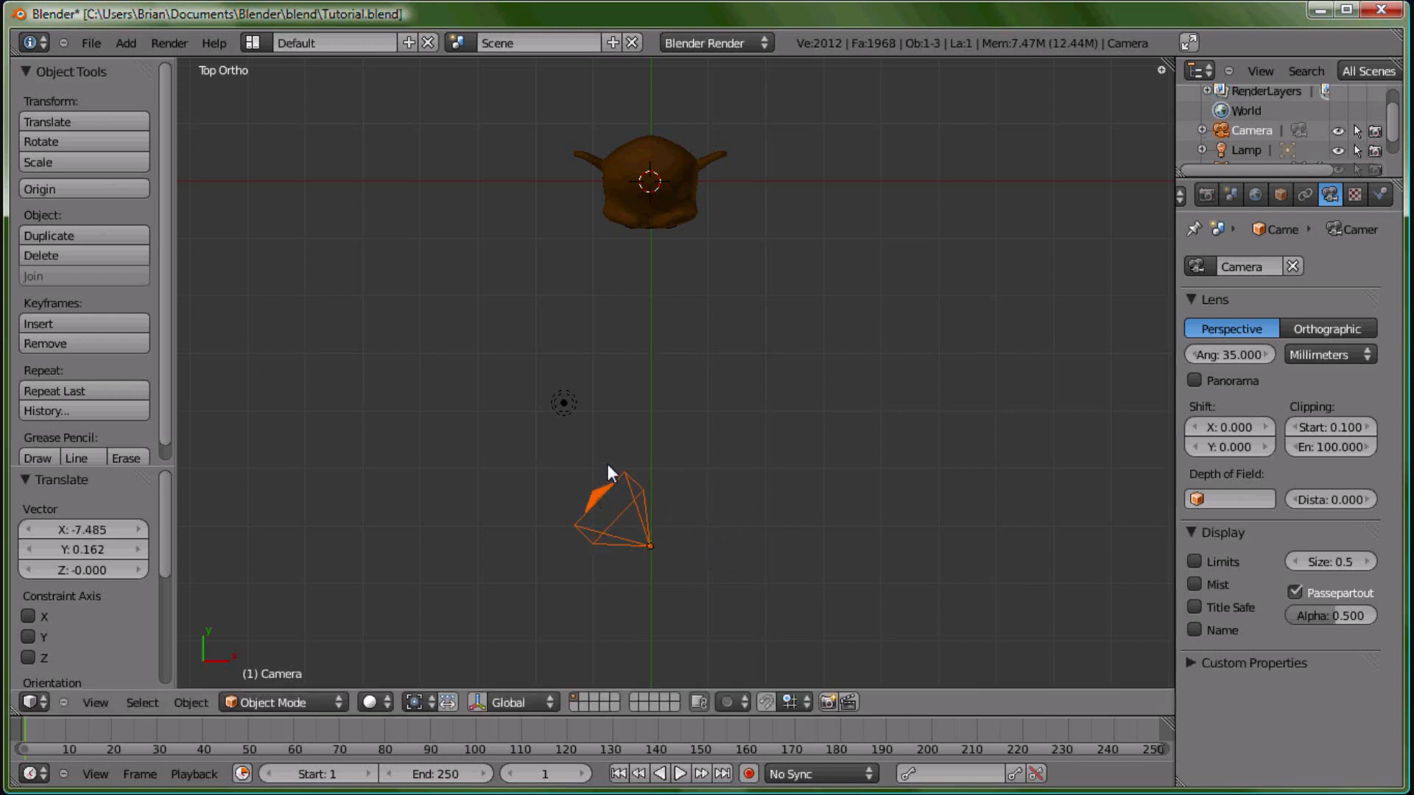
pyautogui.press('r')
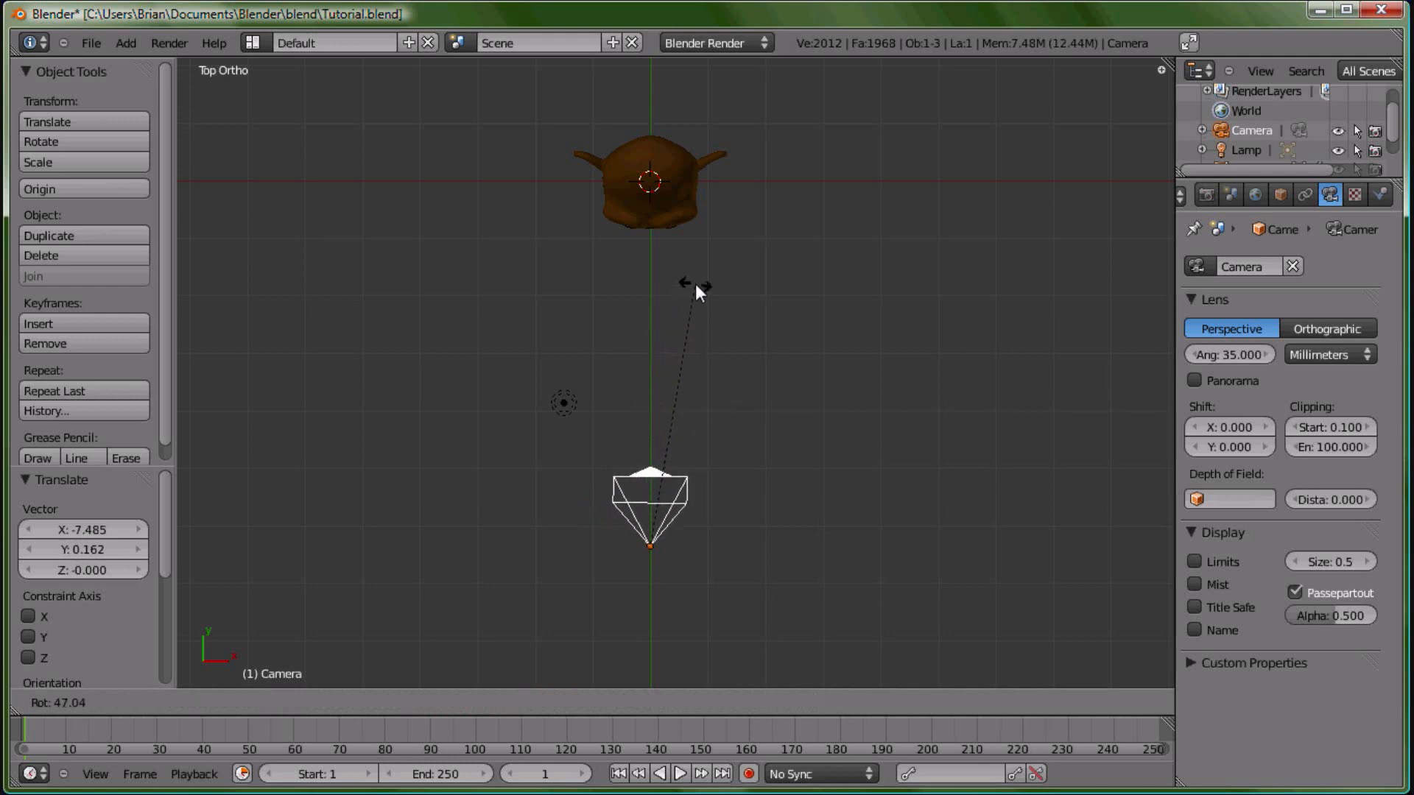
pyautogui.click(696, 282)
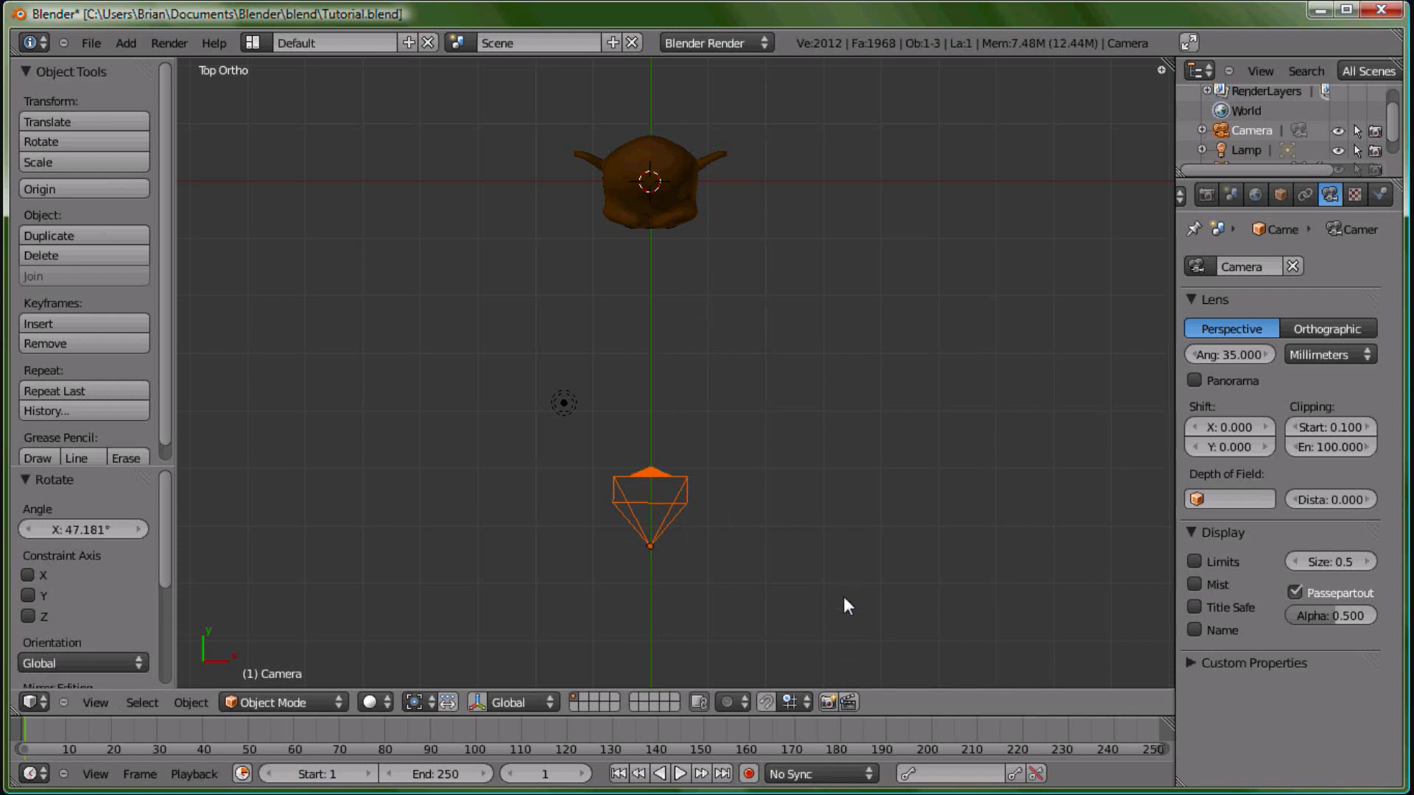
# Render an image from the current camera position to check the framing, and close the render
pyautogui.click(165, 41)
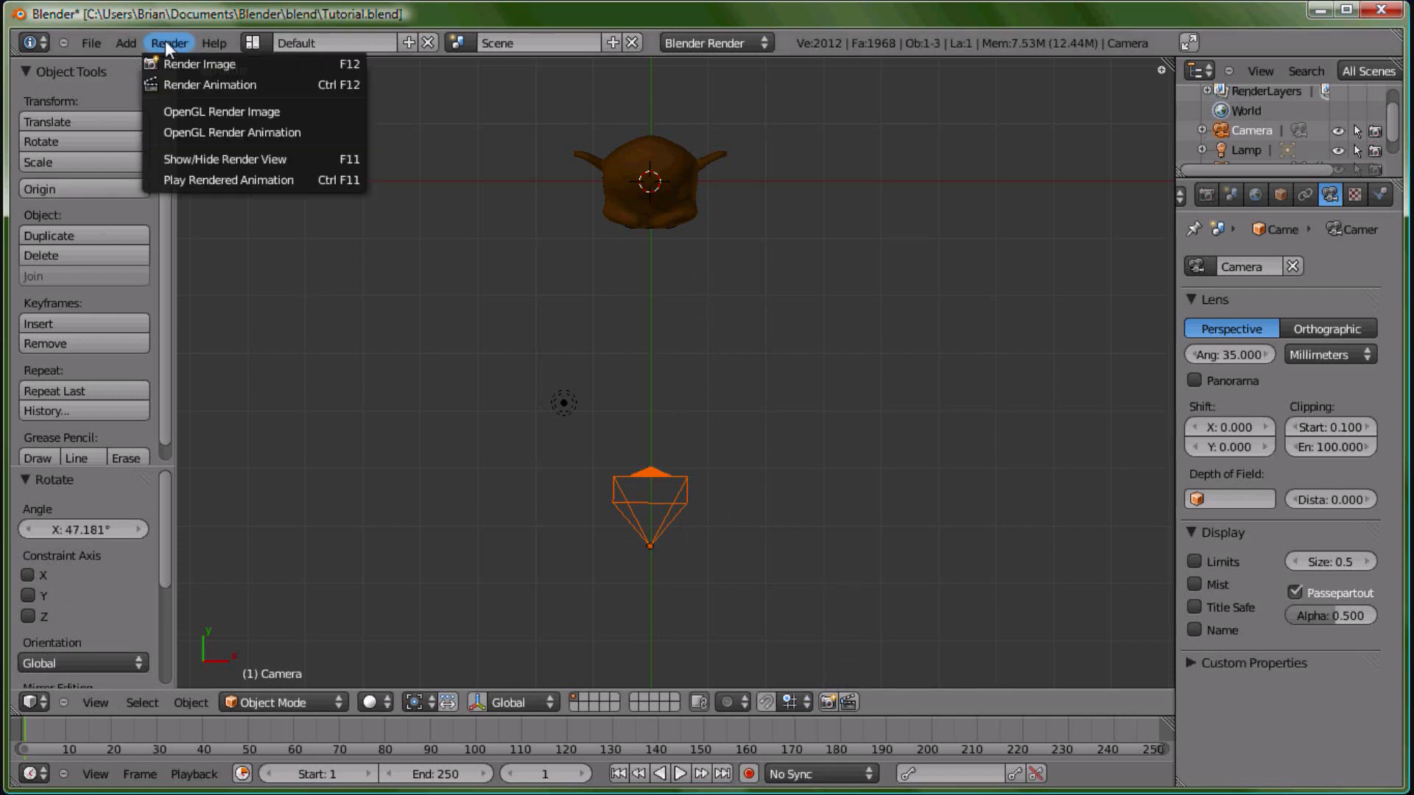
pyautogui.click(174, 56)
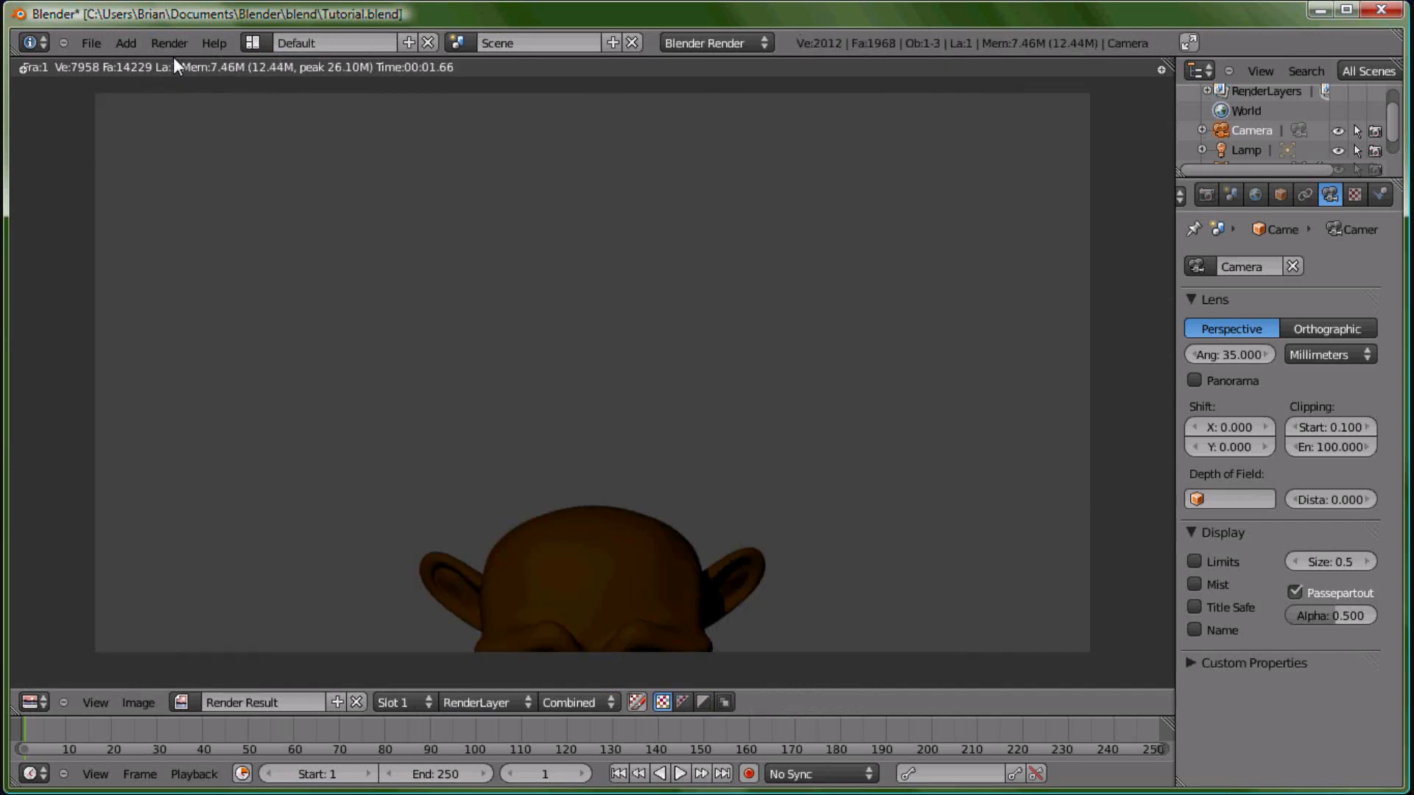
pyautogui.press('Escape')
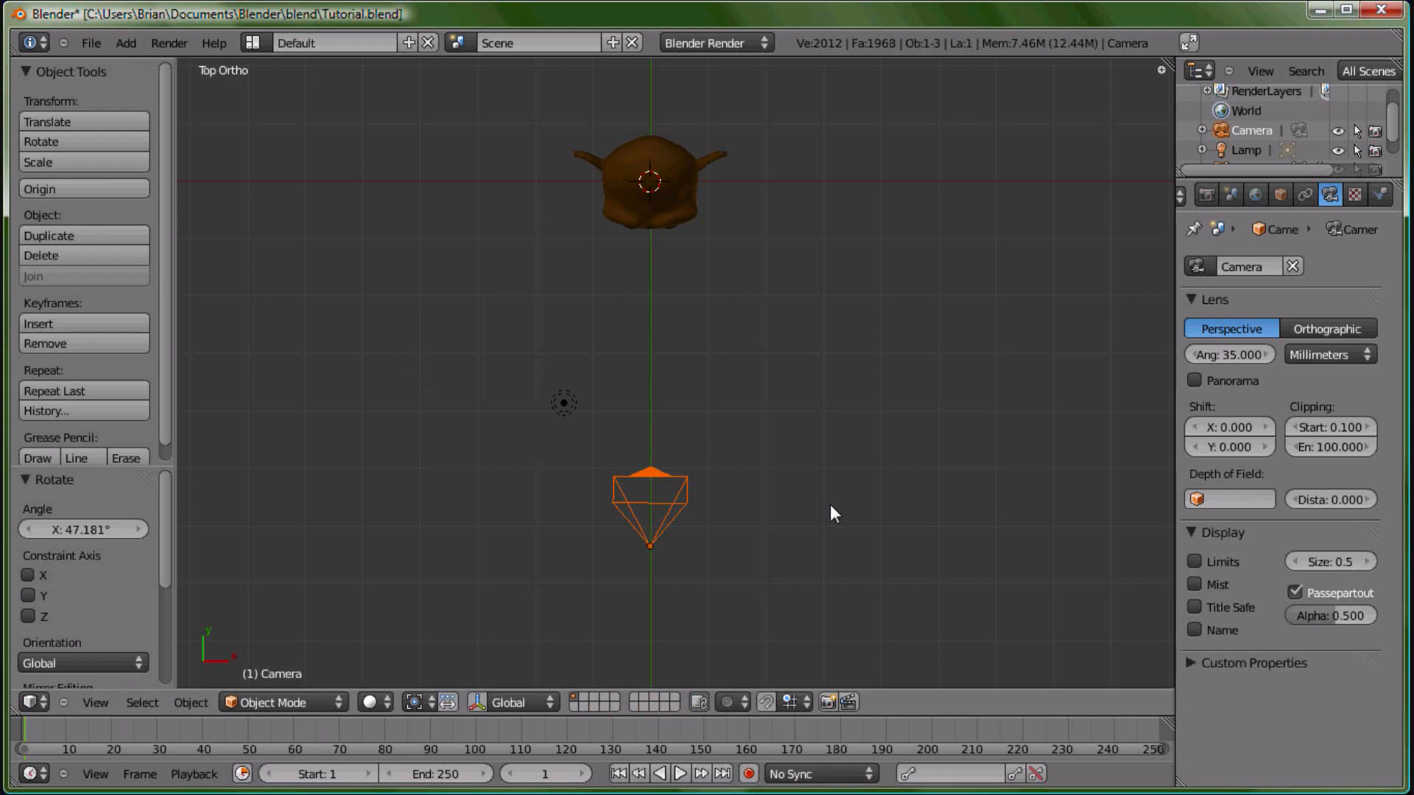
# In right view, lower the camera about 4.10 along Z, and check the framing with a render
pyautogui.press('KP_3')
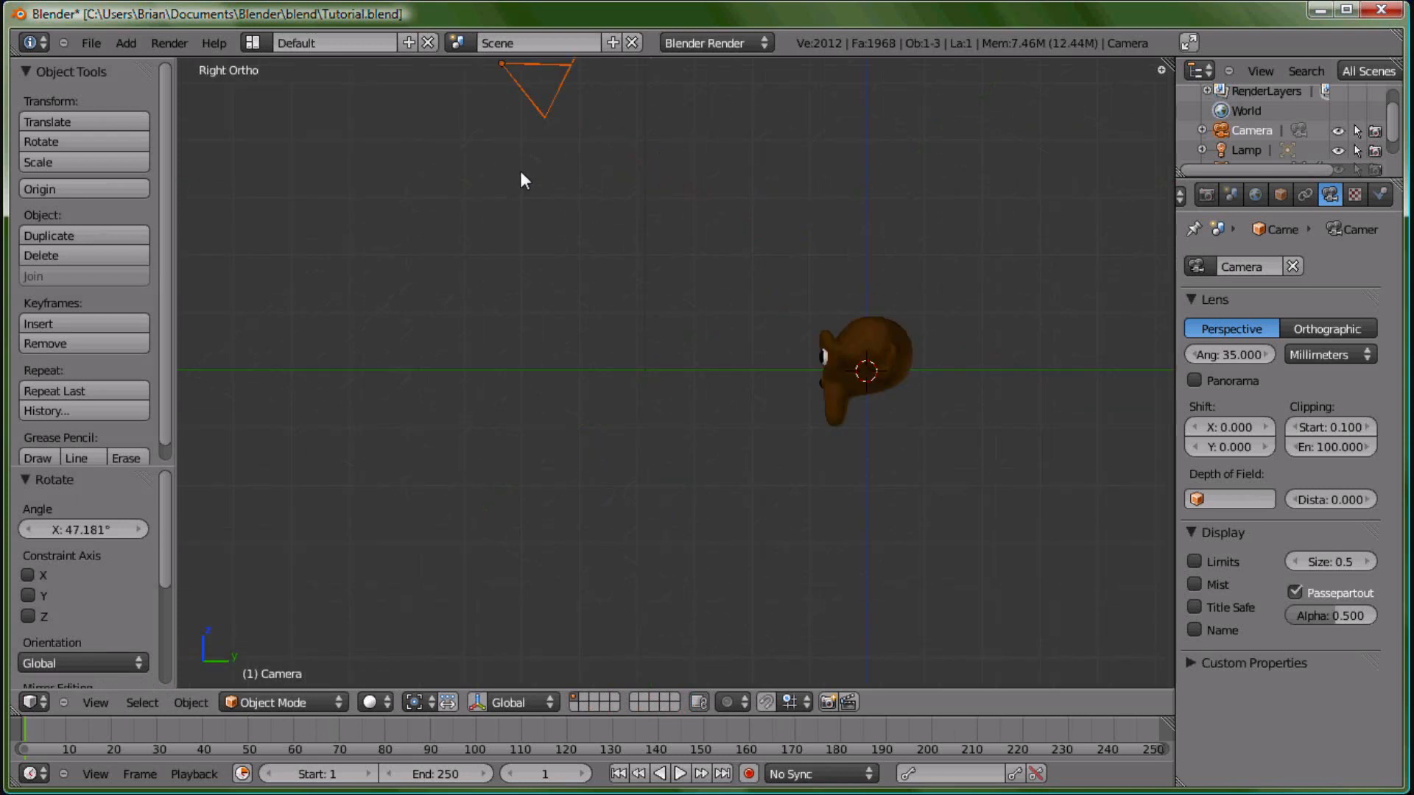
pyautogui.press('g')
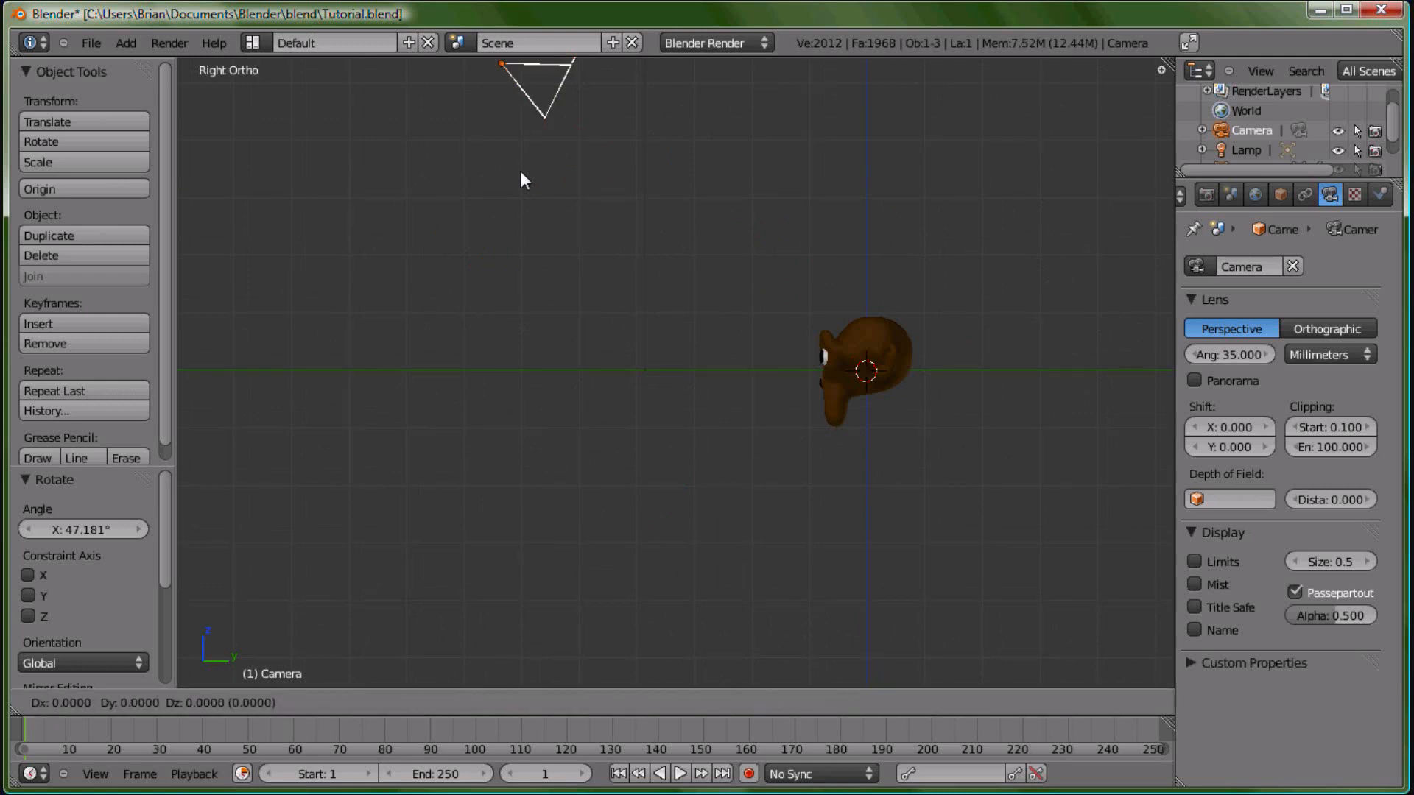
pyautogui.press('z')
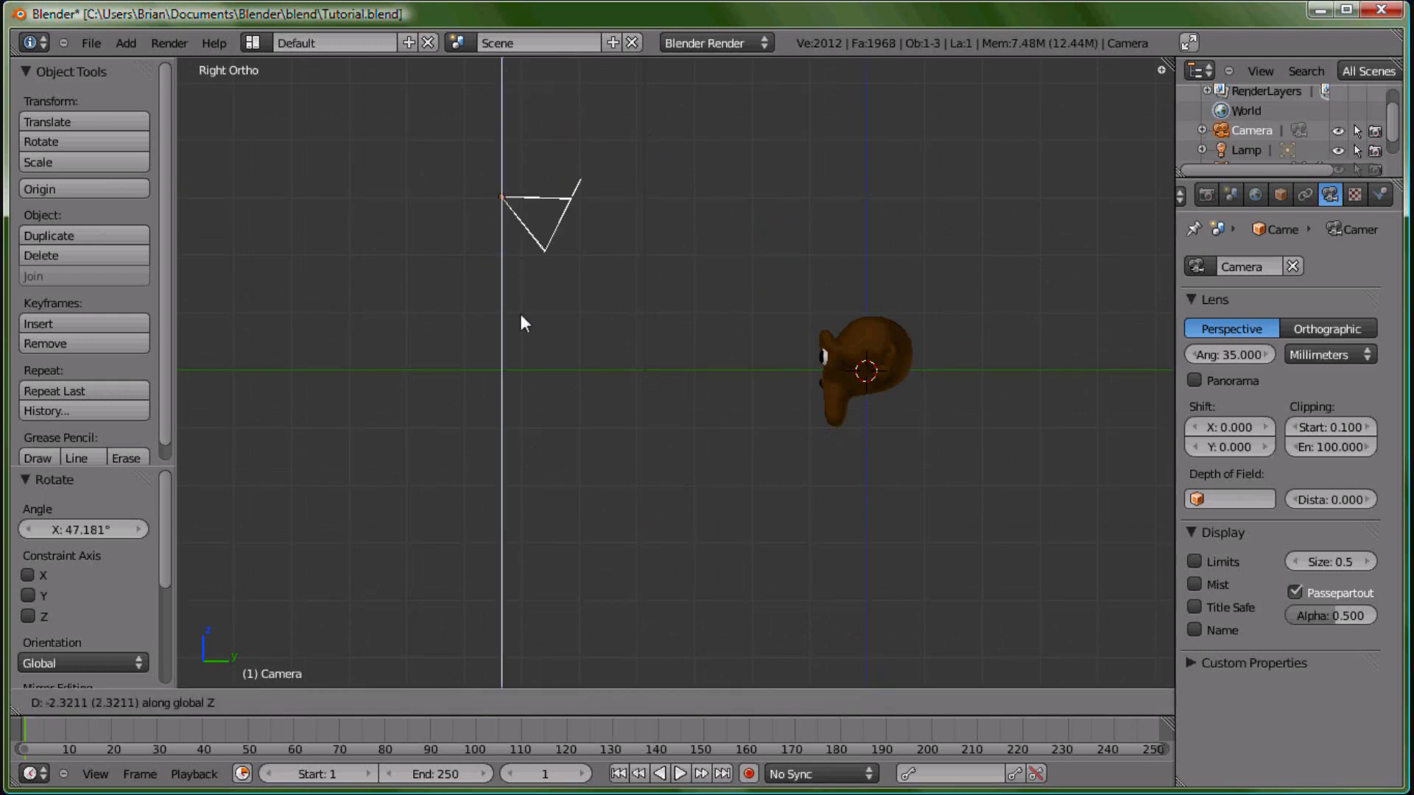
pyautogui.click(511, 409)
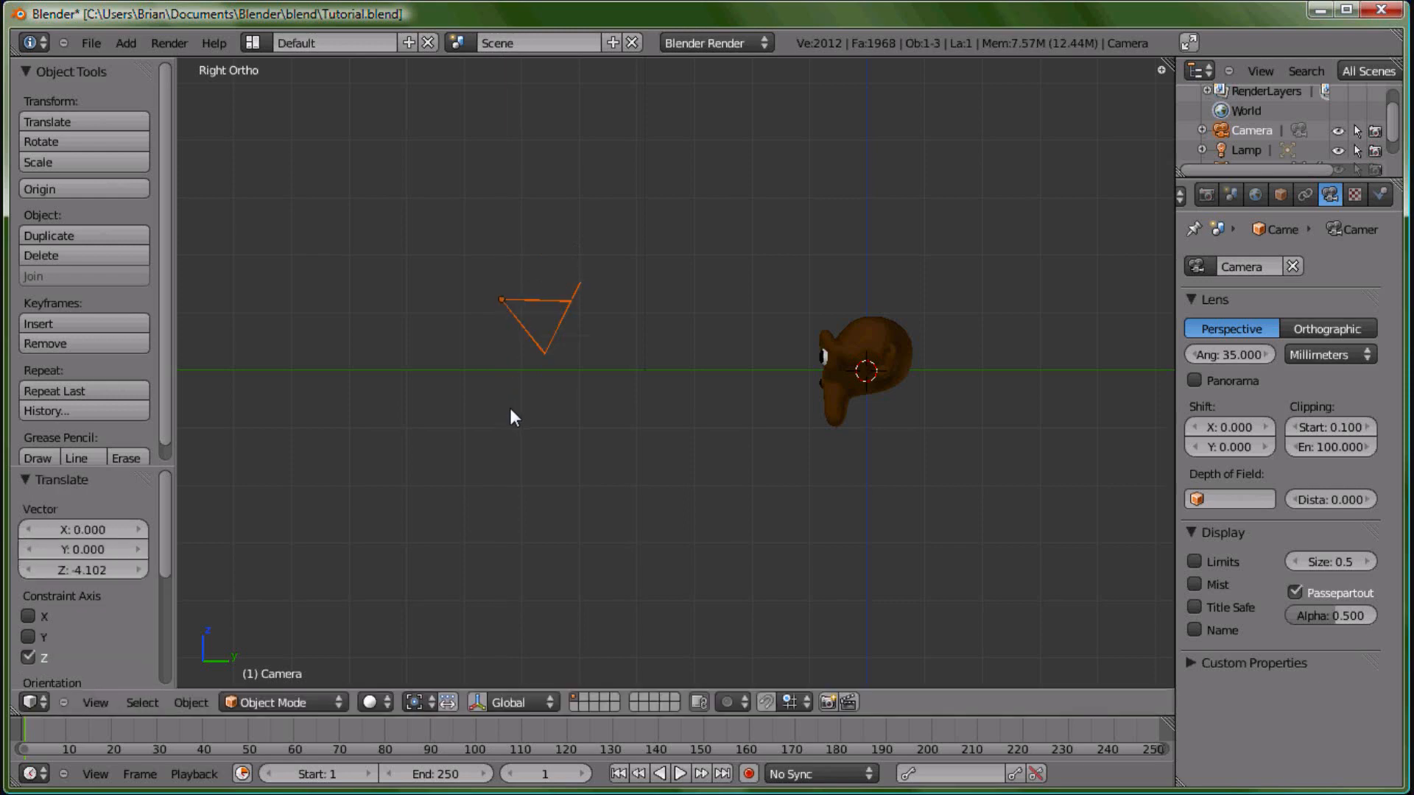
pyautogui.click(178, 47)
pyautogui.click(178, 56)
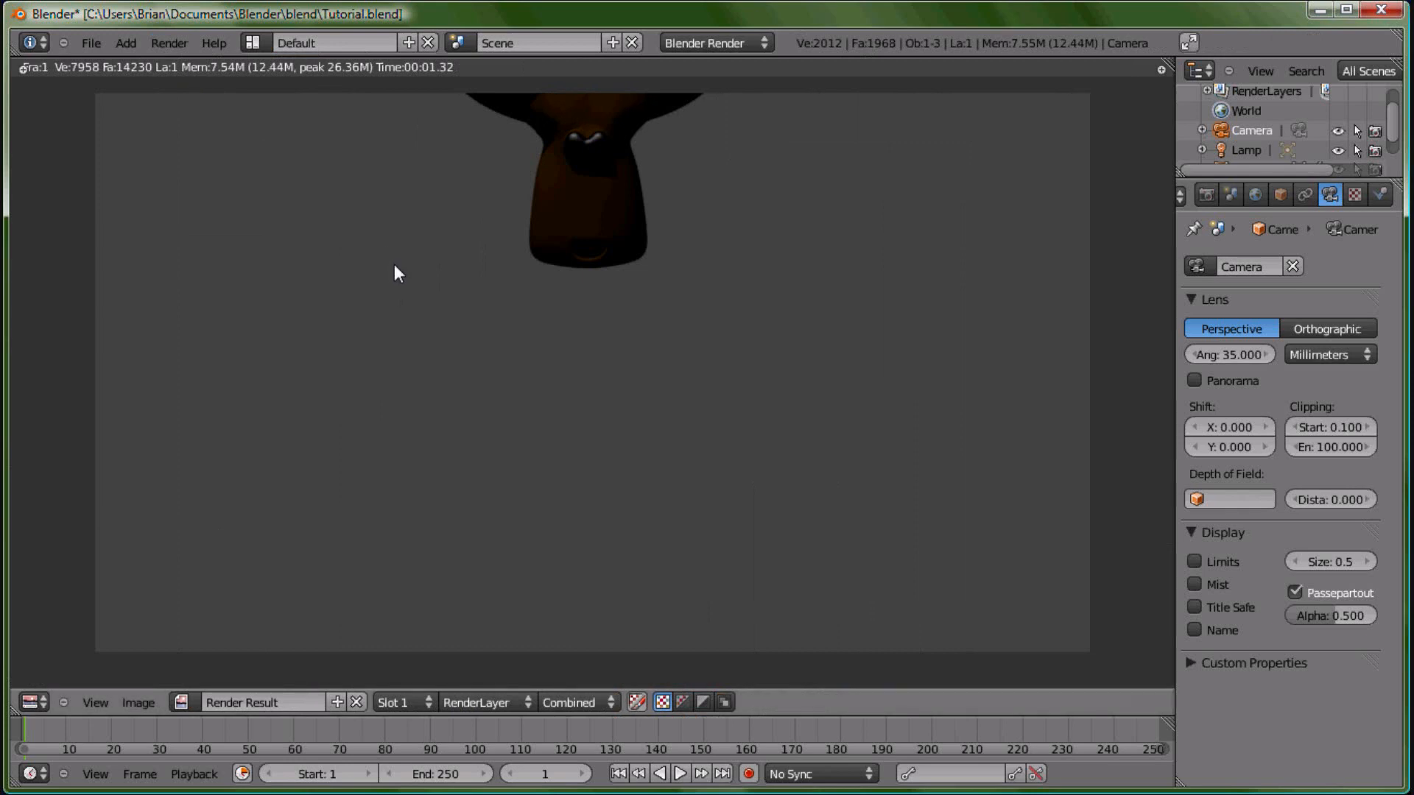
pyautogui.press('Escape')
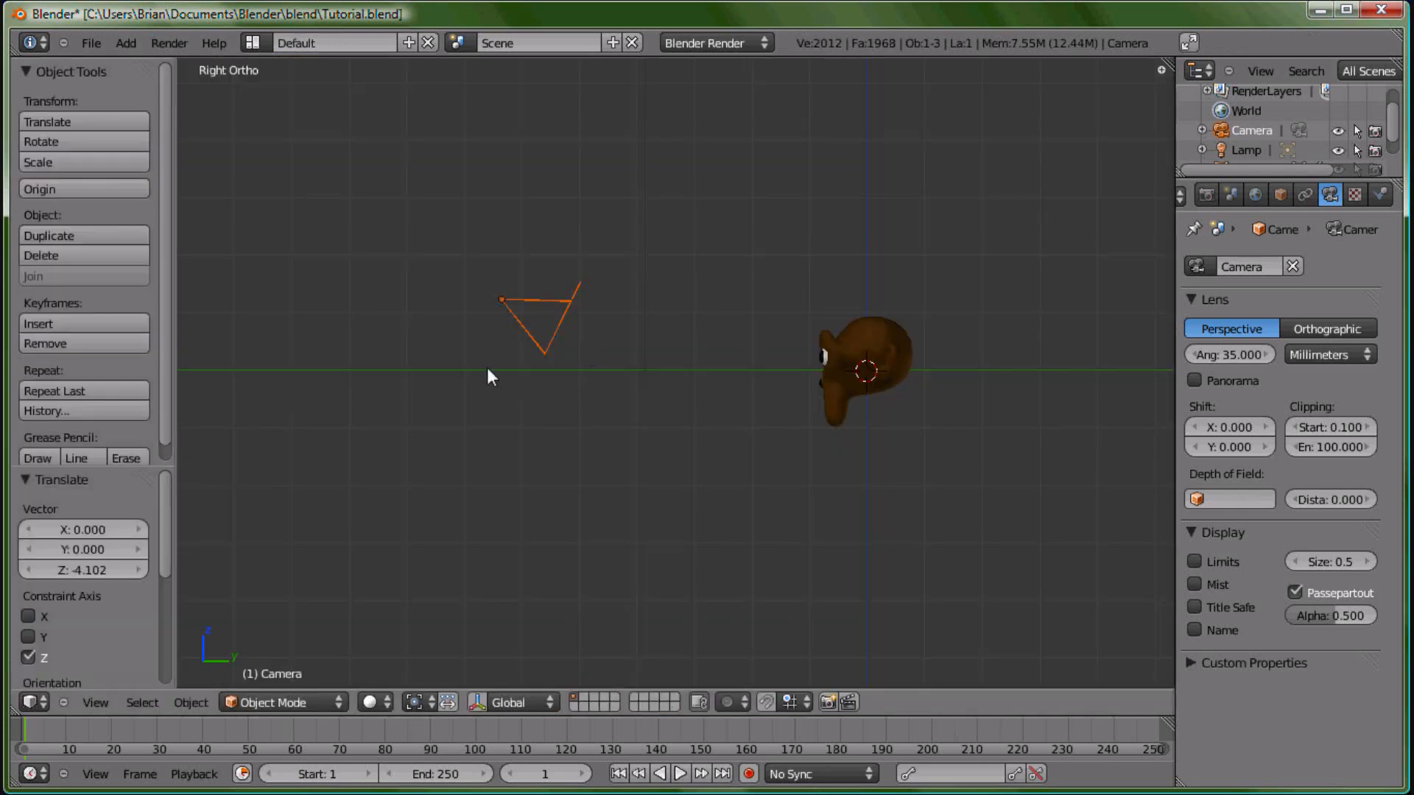
# Raise the camera about 1.17 along Z, and render the monkey head again to check the framing
pyautogui.press('g')
pyautogui.press('z')
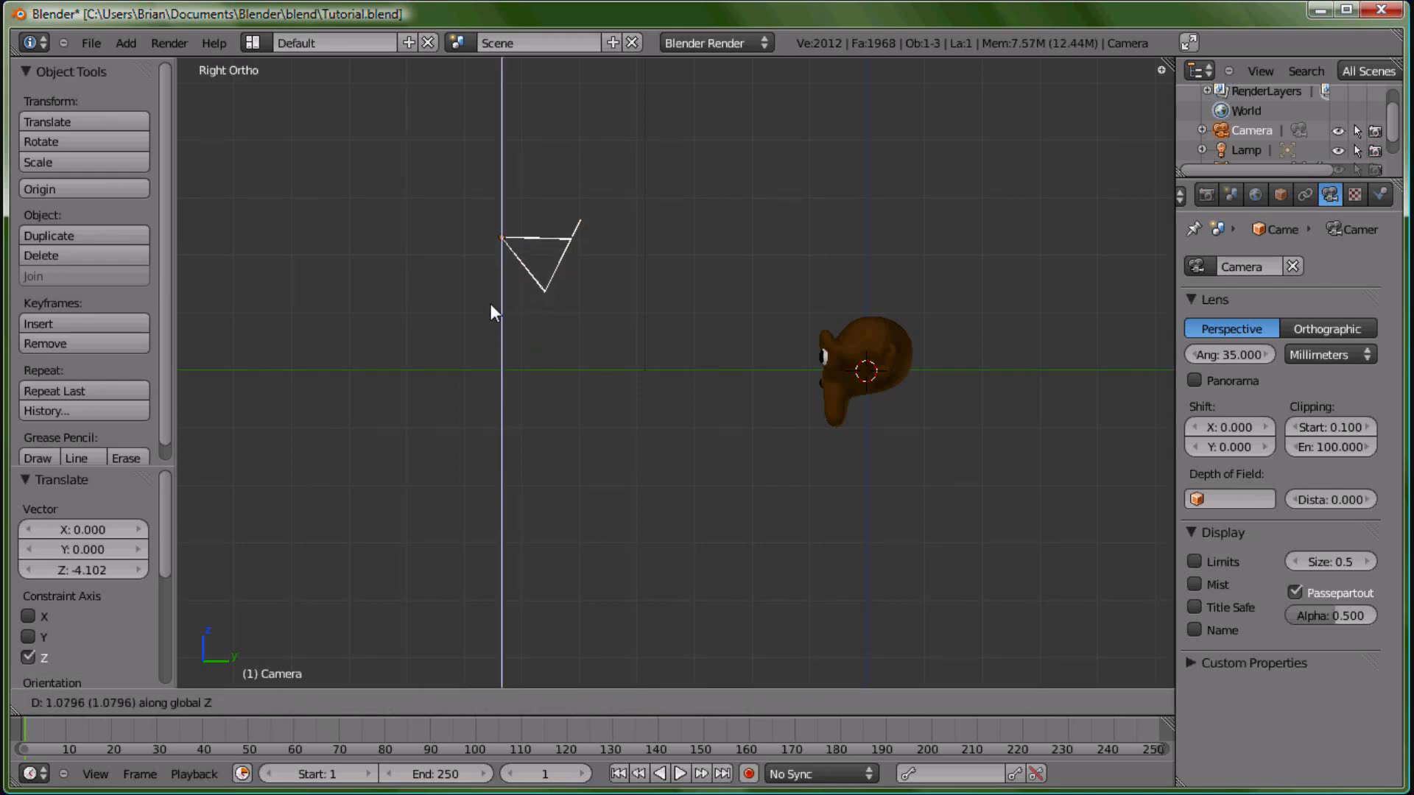
pyautogui.click(490, 301)
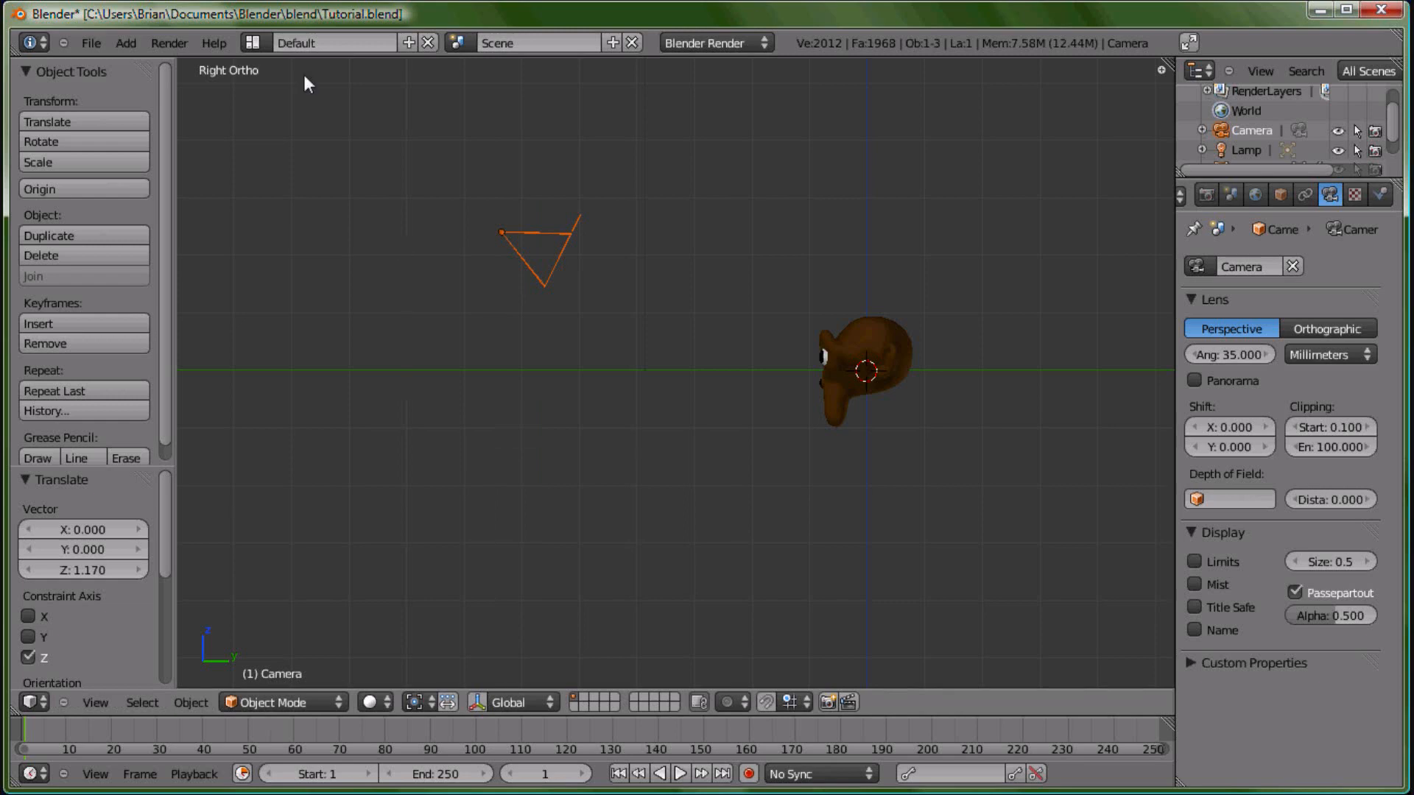
pyautogui.click(166, 43)
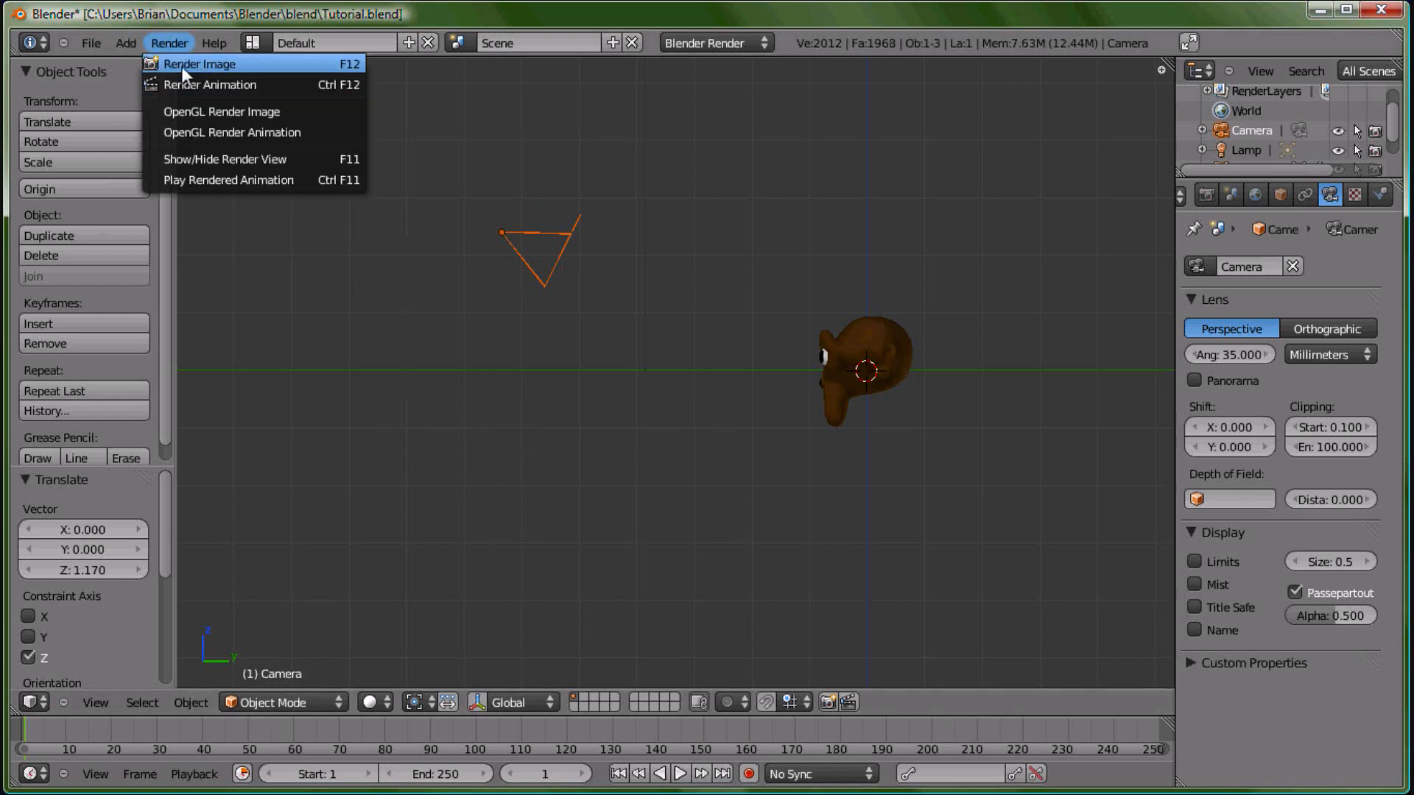
pyautogui.click(181, 65)
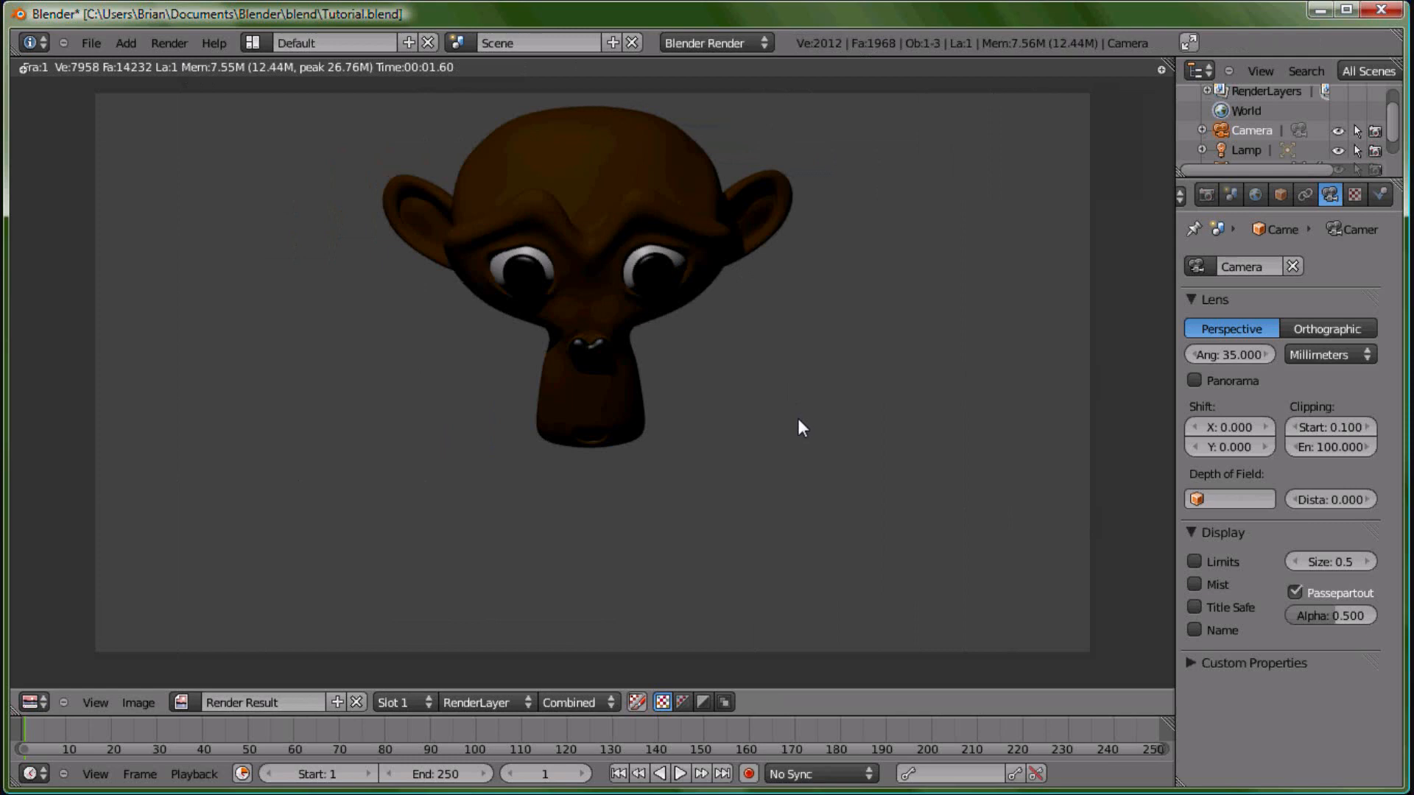
pyautogui.press('Escape')
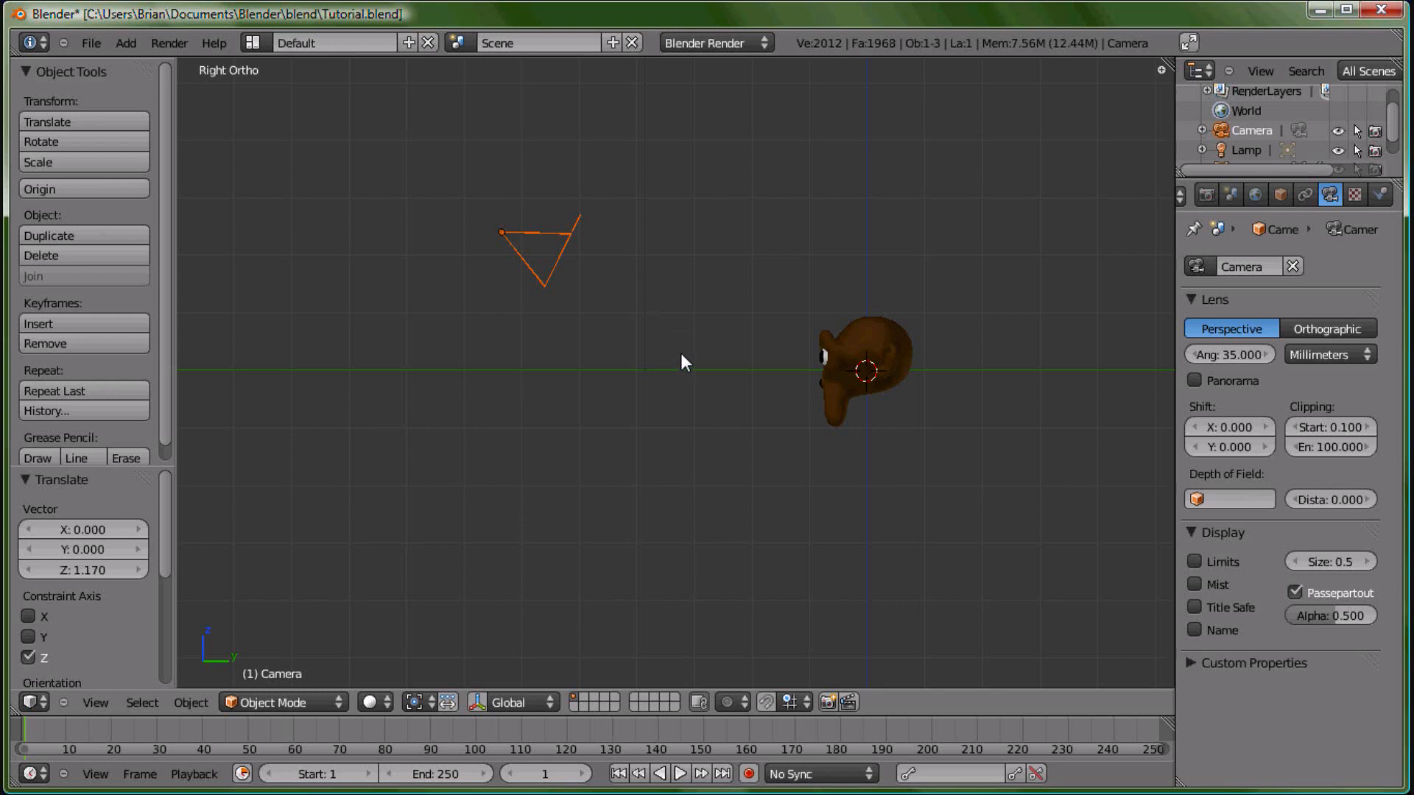
# Add an empty at the monkey head's centre and make the camera follow it with a Track To constraint
pyautogui.hotkey('shift', 'a')
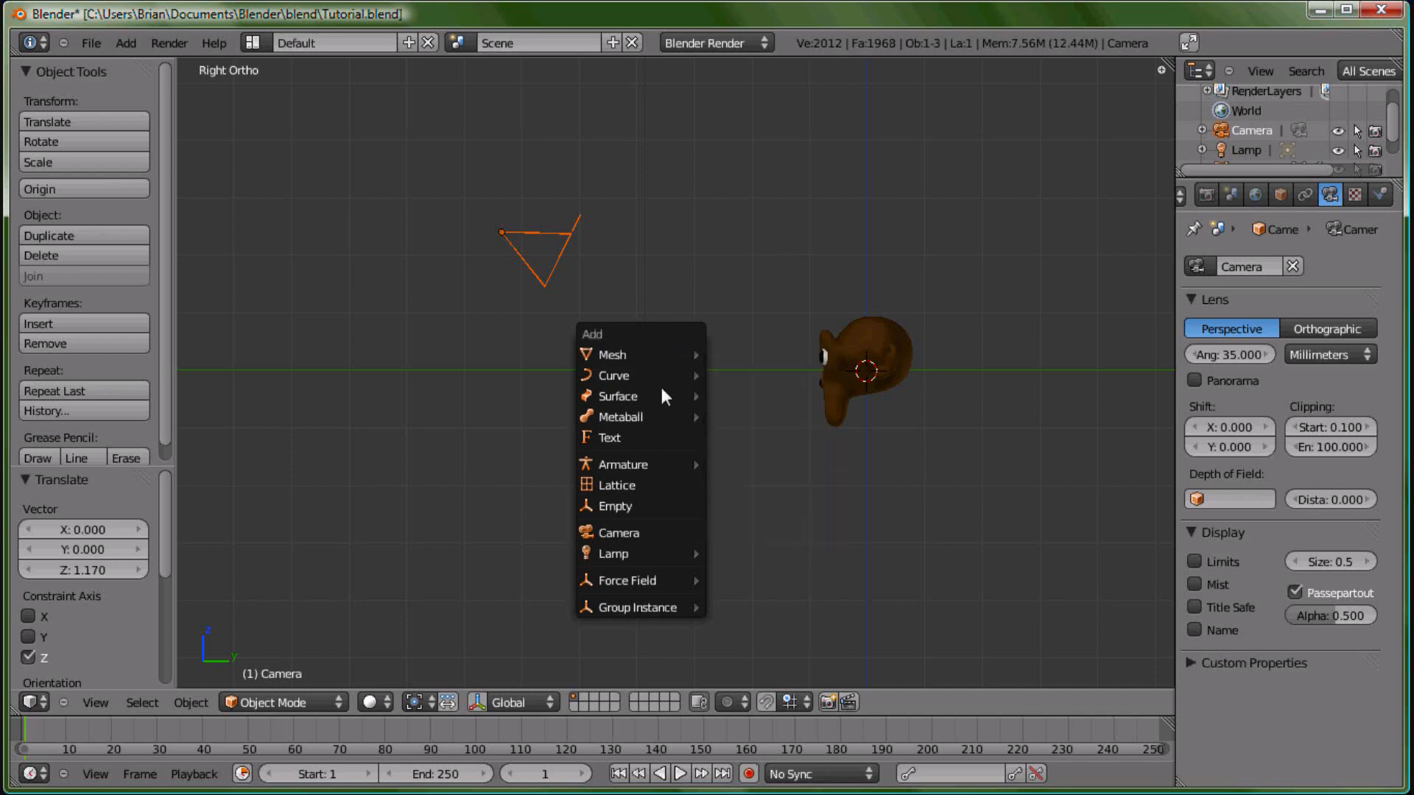
pyautogui.click(629, 506)
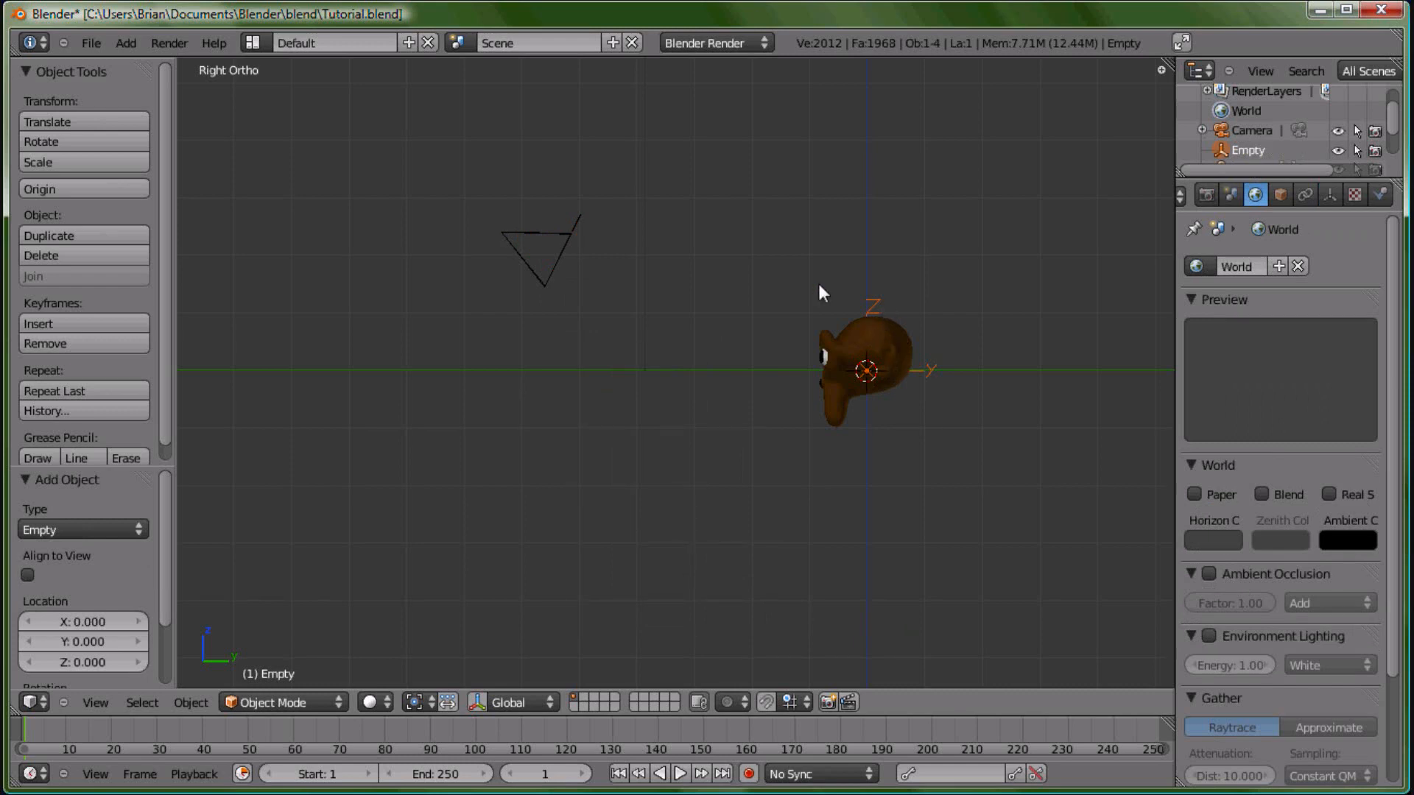
pyautogui.rightClick(569, 236)
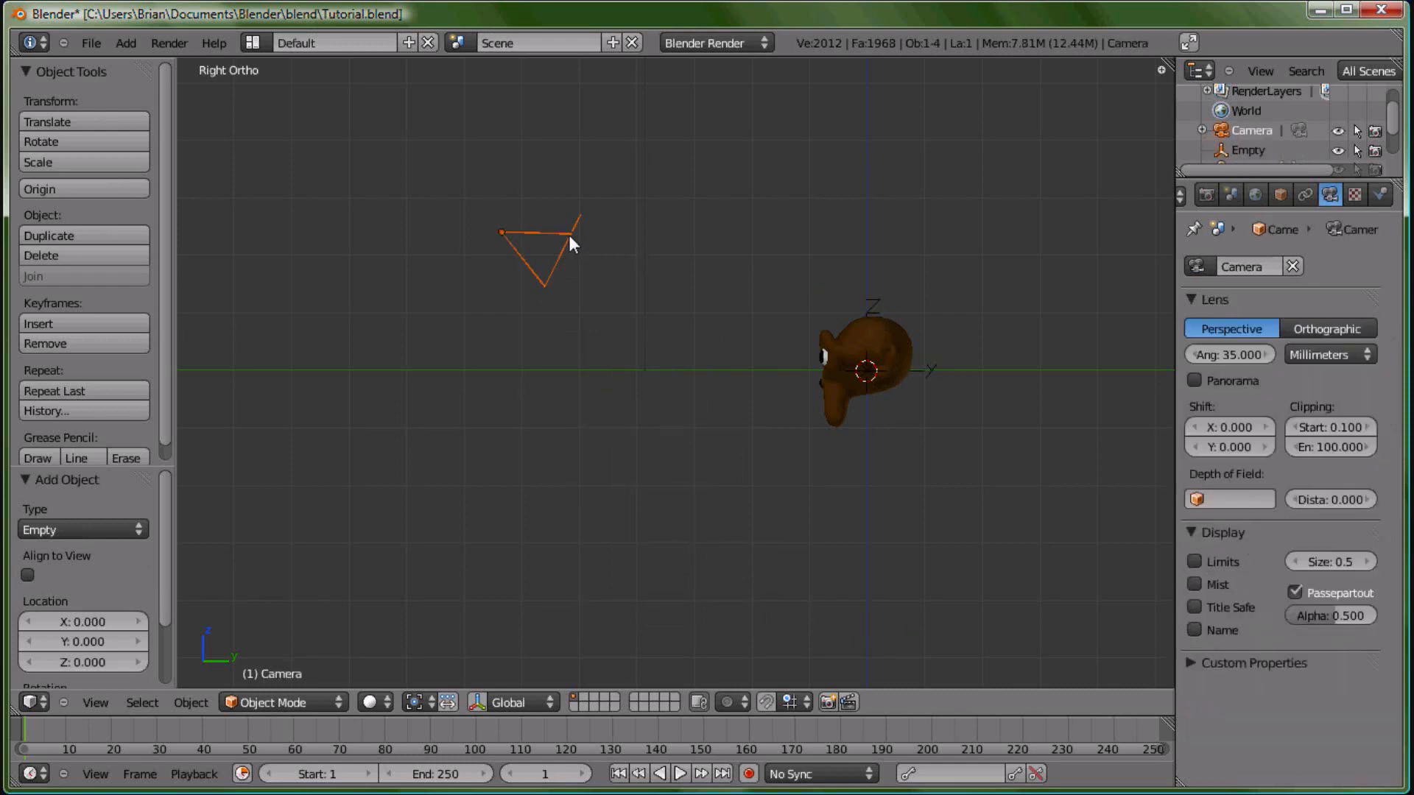
pyautogui.keyDown('shift'); pyautogui.rightClick(876, 301); pyautogui.keyUp('shift')
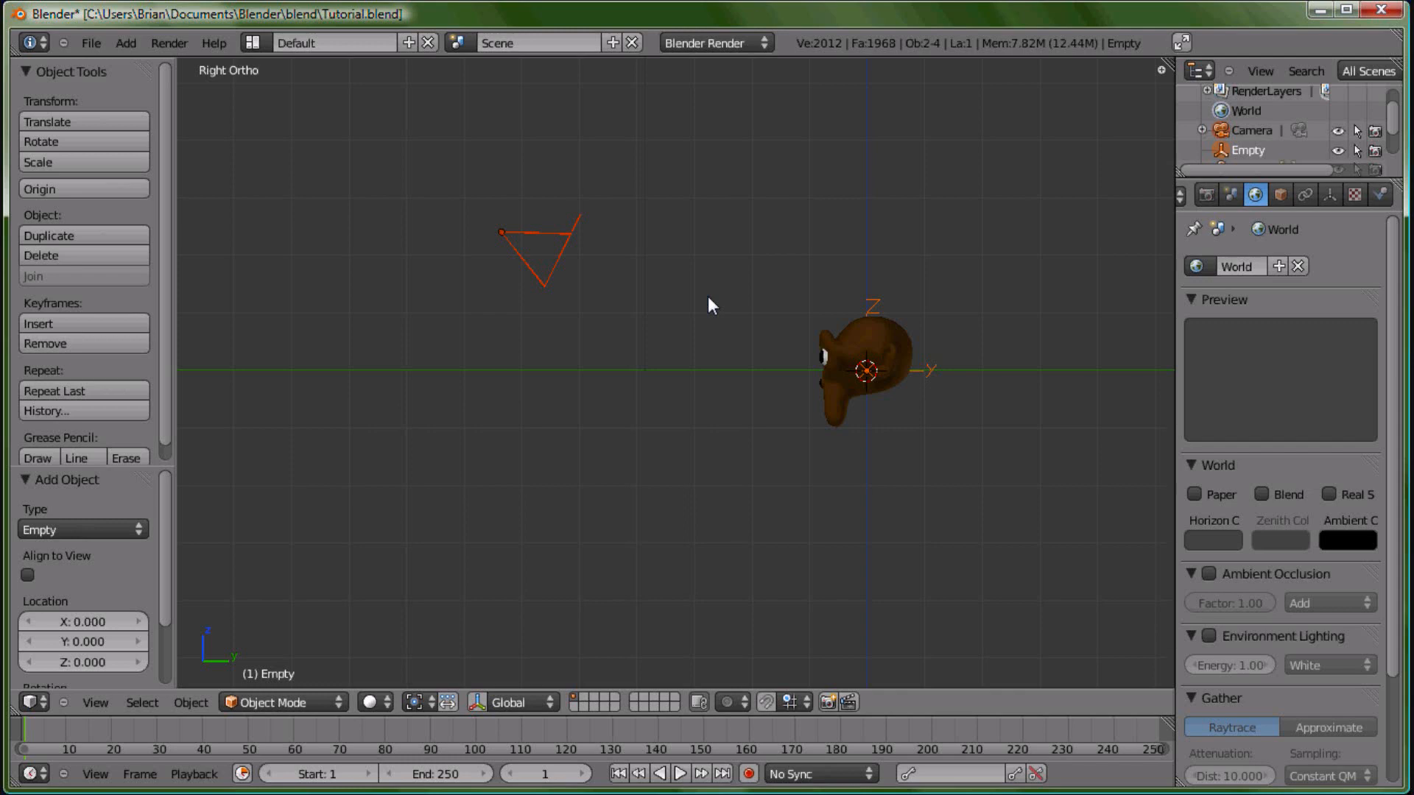
pyautogui.hotkey('ctrl', 't')
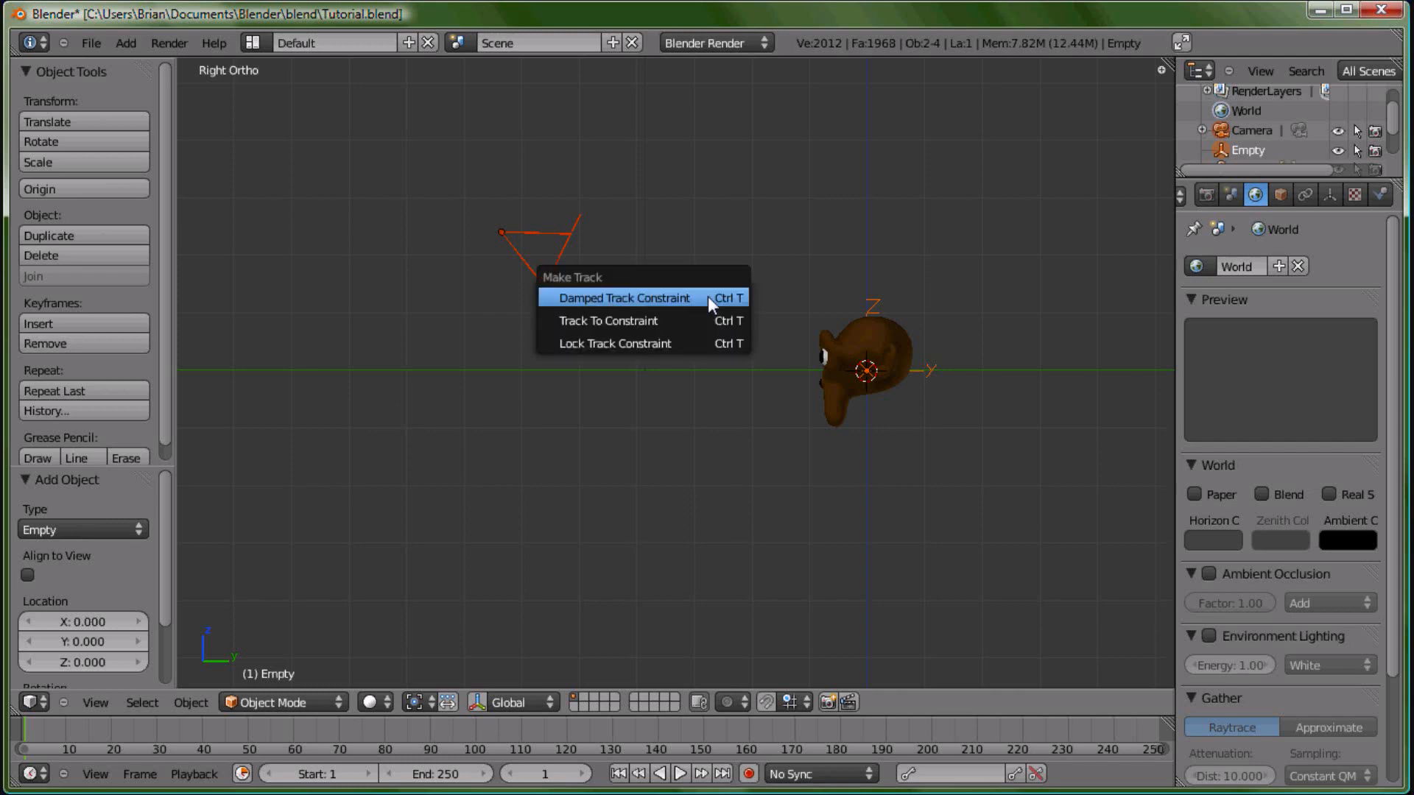
pyautogui.click(633, 321)
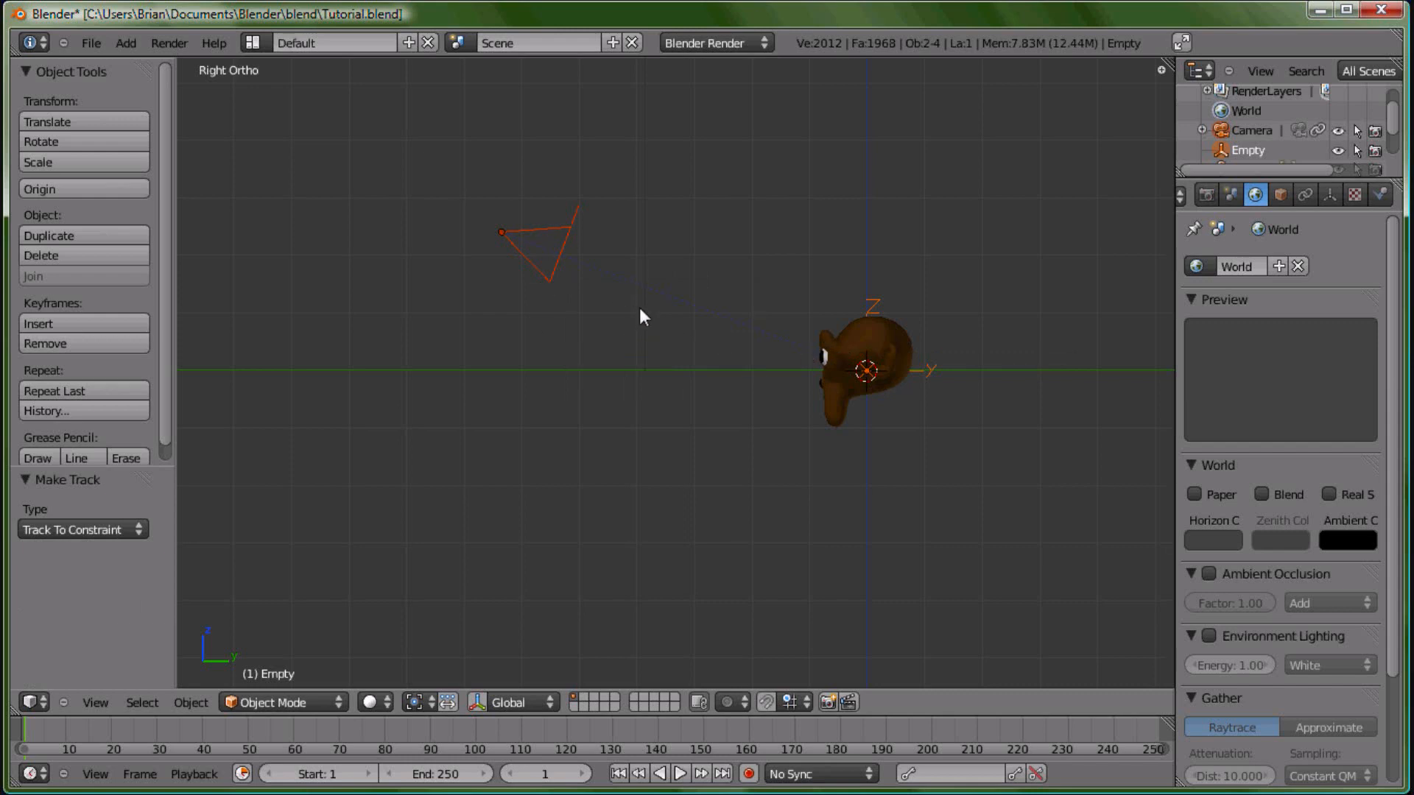
pyautogui.moveTo(640, 309); pyautogui.dragTo(581, 400, button='middle')
pyautogui.press('g')
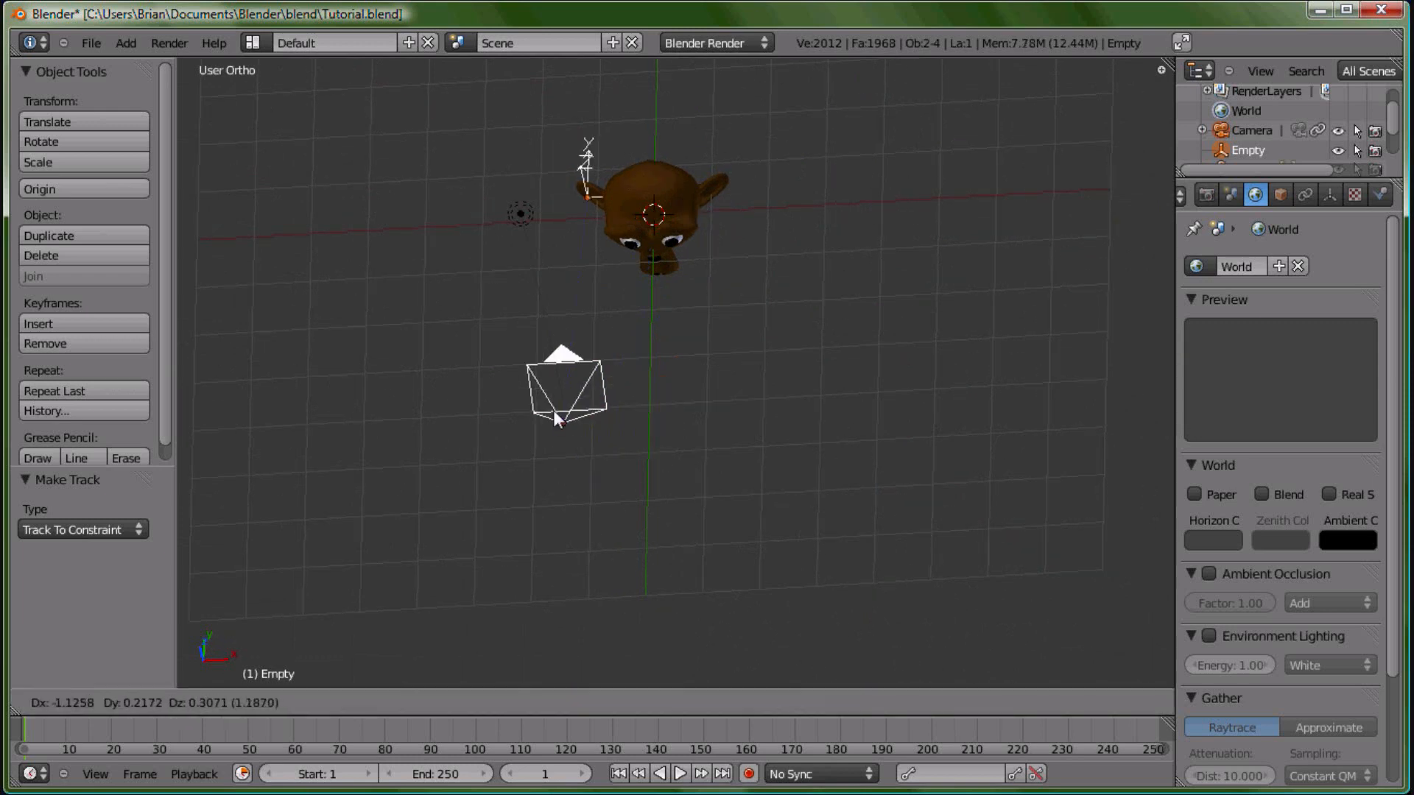
pyautogui.rightClick(620, 433)
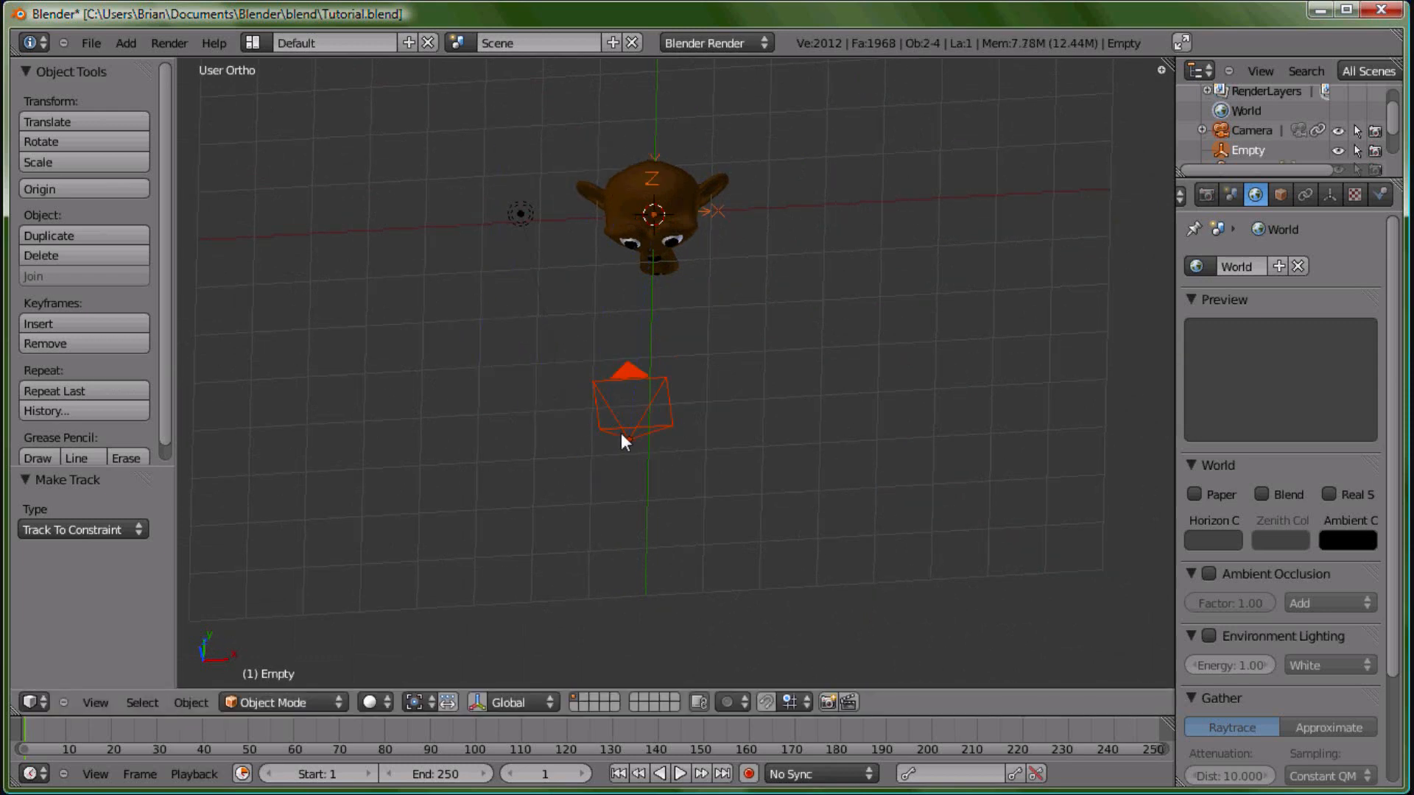
# Select only the camera and, in front view, lower it about 2.38 along Z to the level of the monkey's face
pyautogui.press('a')
pyautogui.rightClick(627, 378)
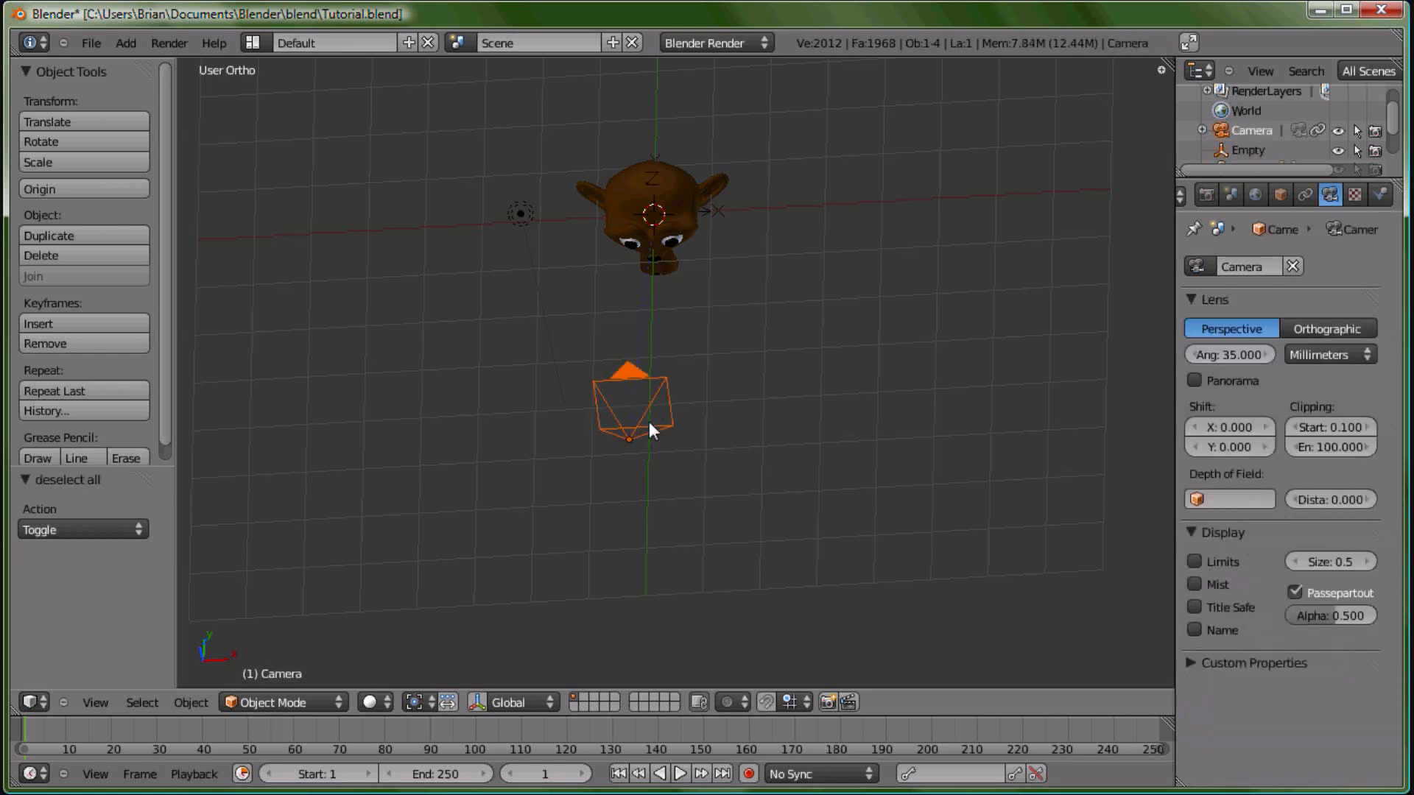
pyautogui.press('g')
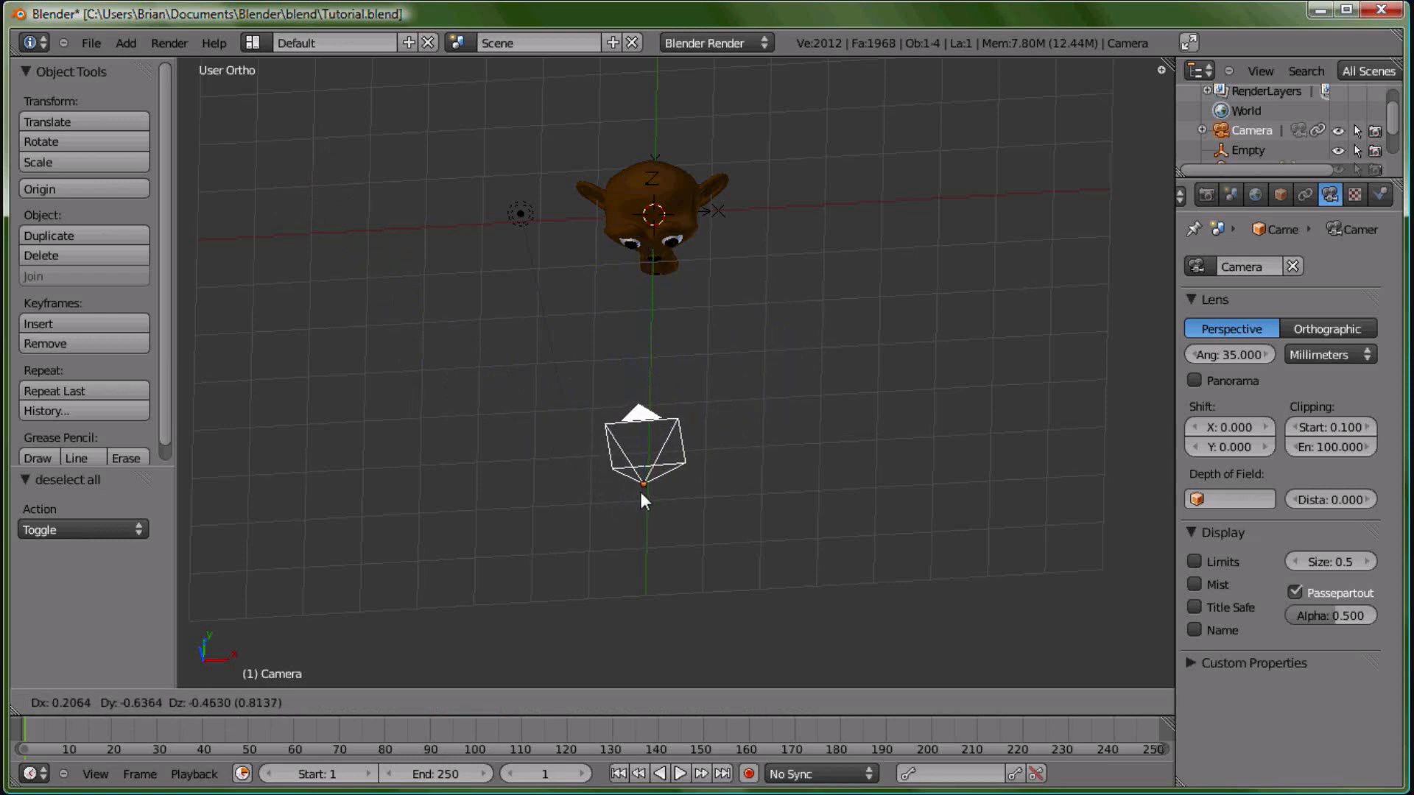
pyautogui.rightClick(640, 491)
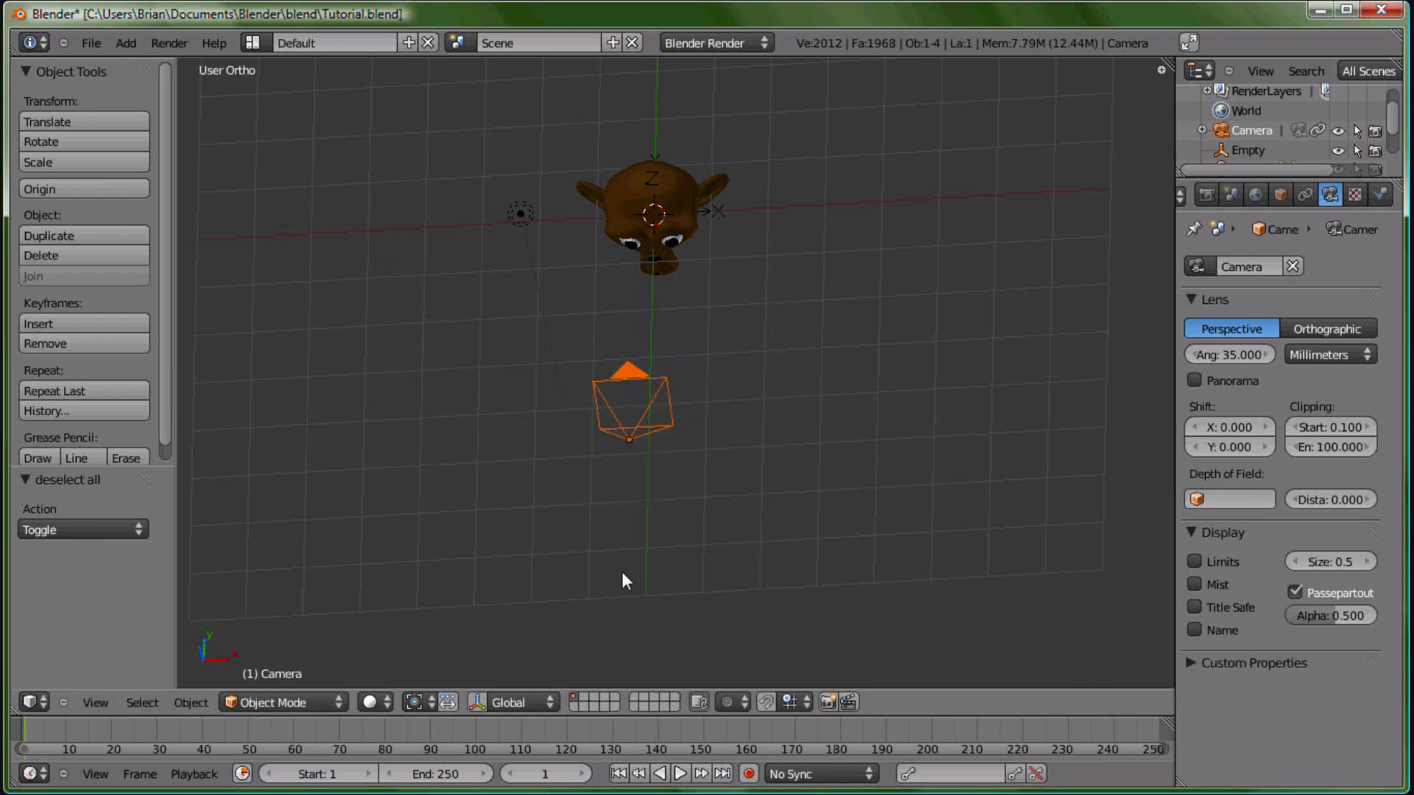
pyautogui.moveTo(622, 577); pyautogui.dragTo(609, 390, button='middle')
pyautogui.press('KP_1')
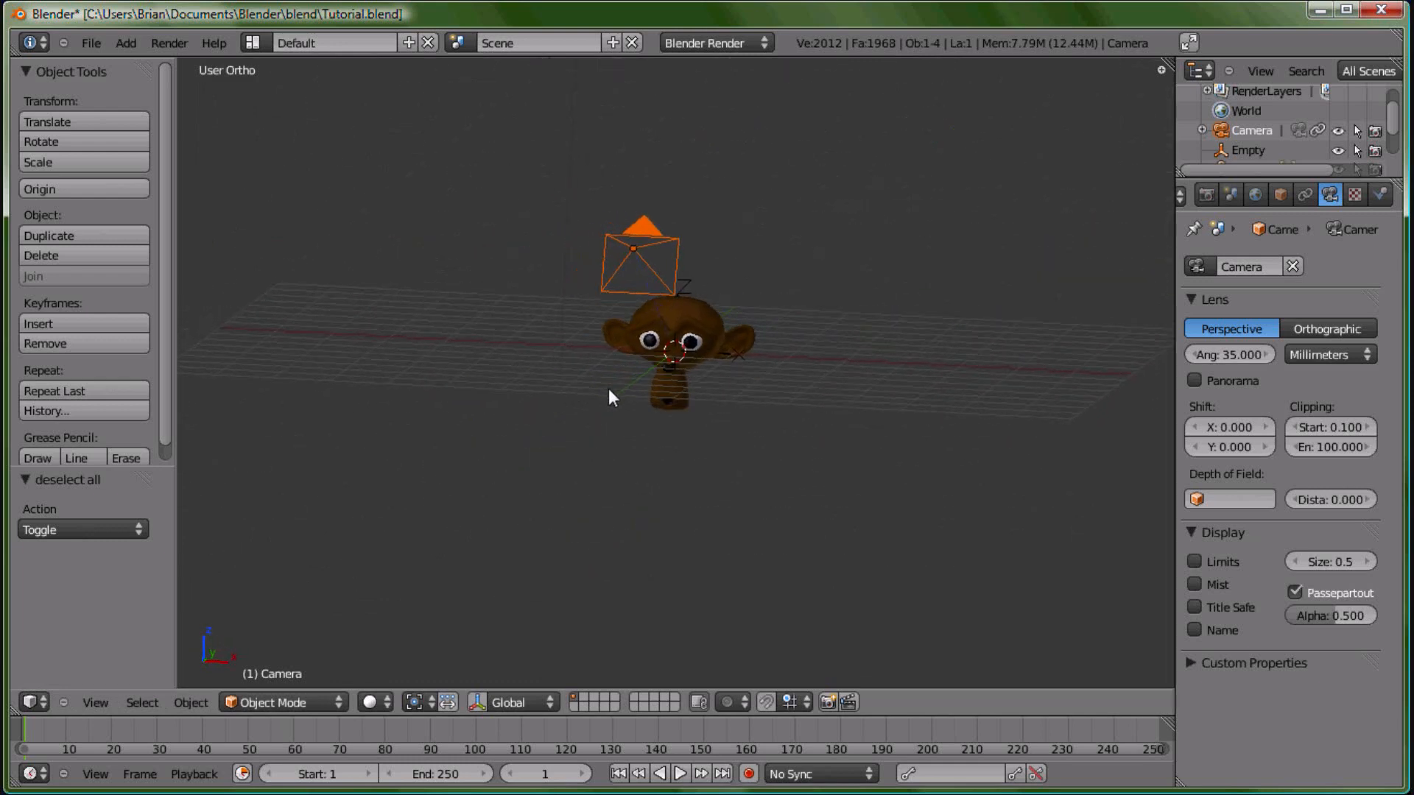
pyautogui.press('g')
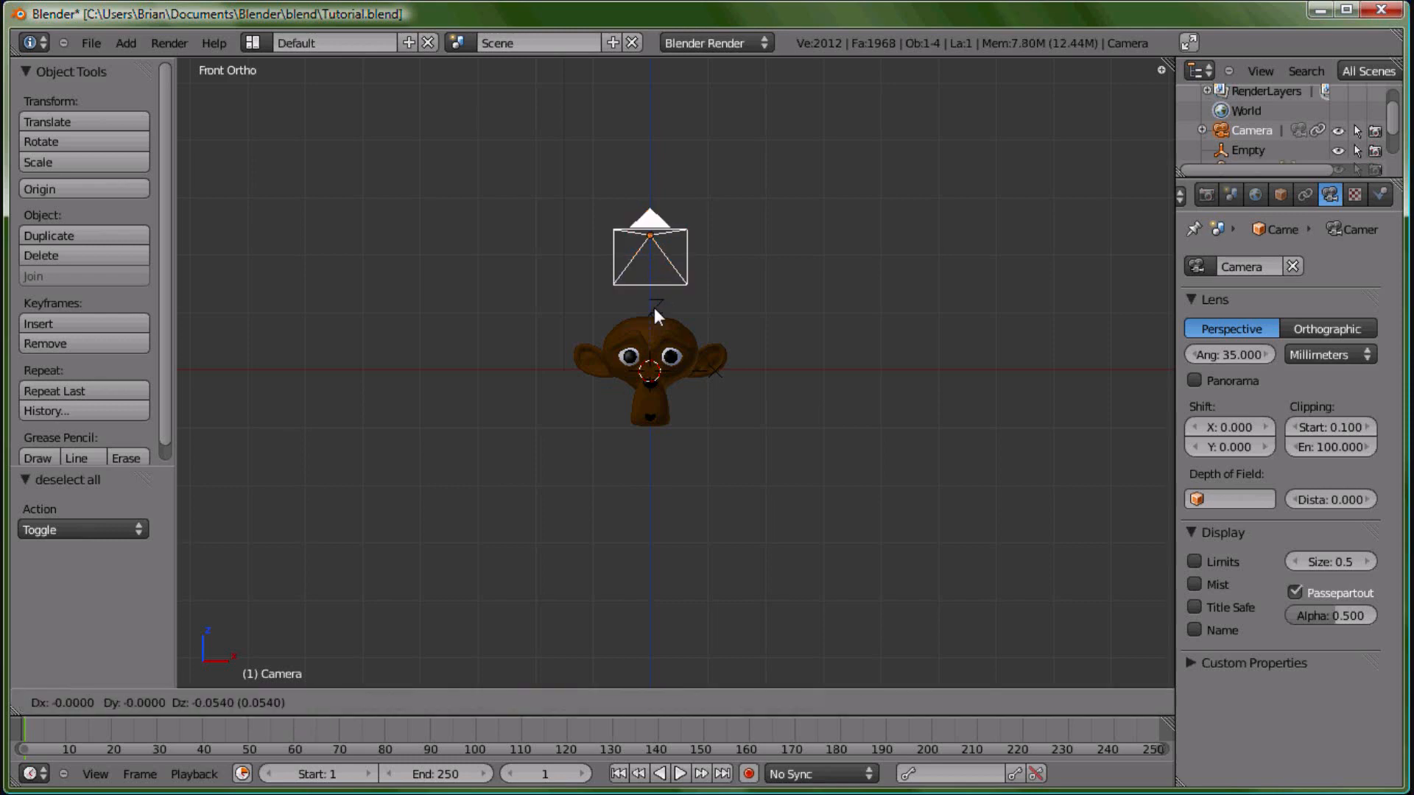
pyautogui.click(655, 430)
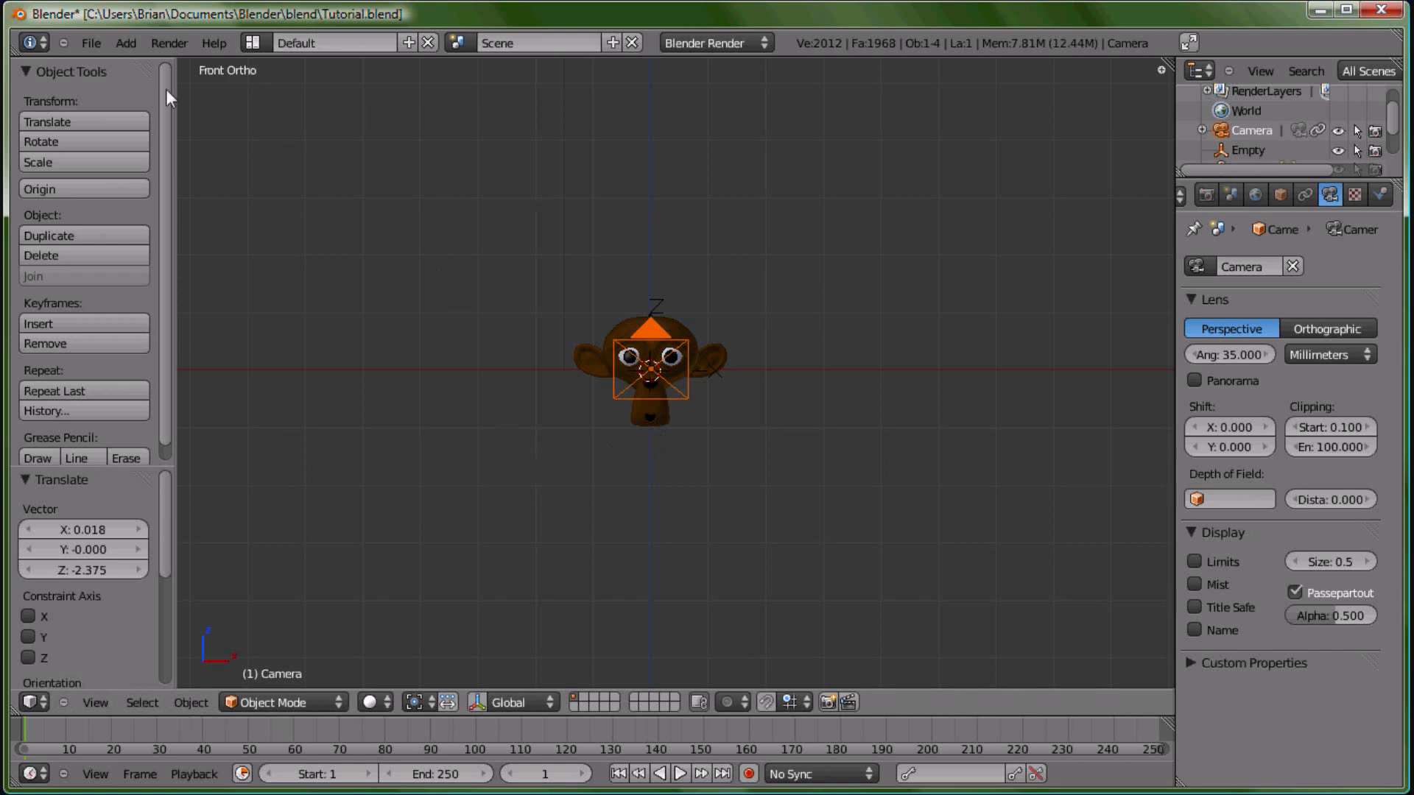
# Render an image to check the tracked camera's view of the monkey's face, and close the render
pyautogui.click(165, 41)
pyautogui.click(178, 62)
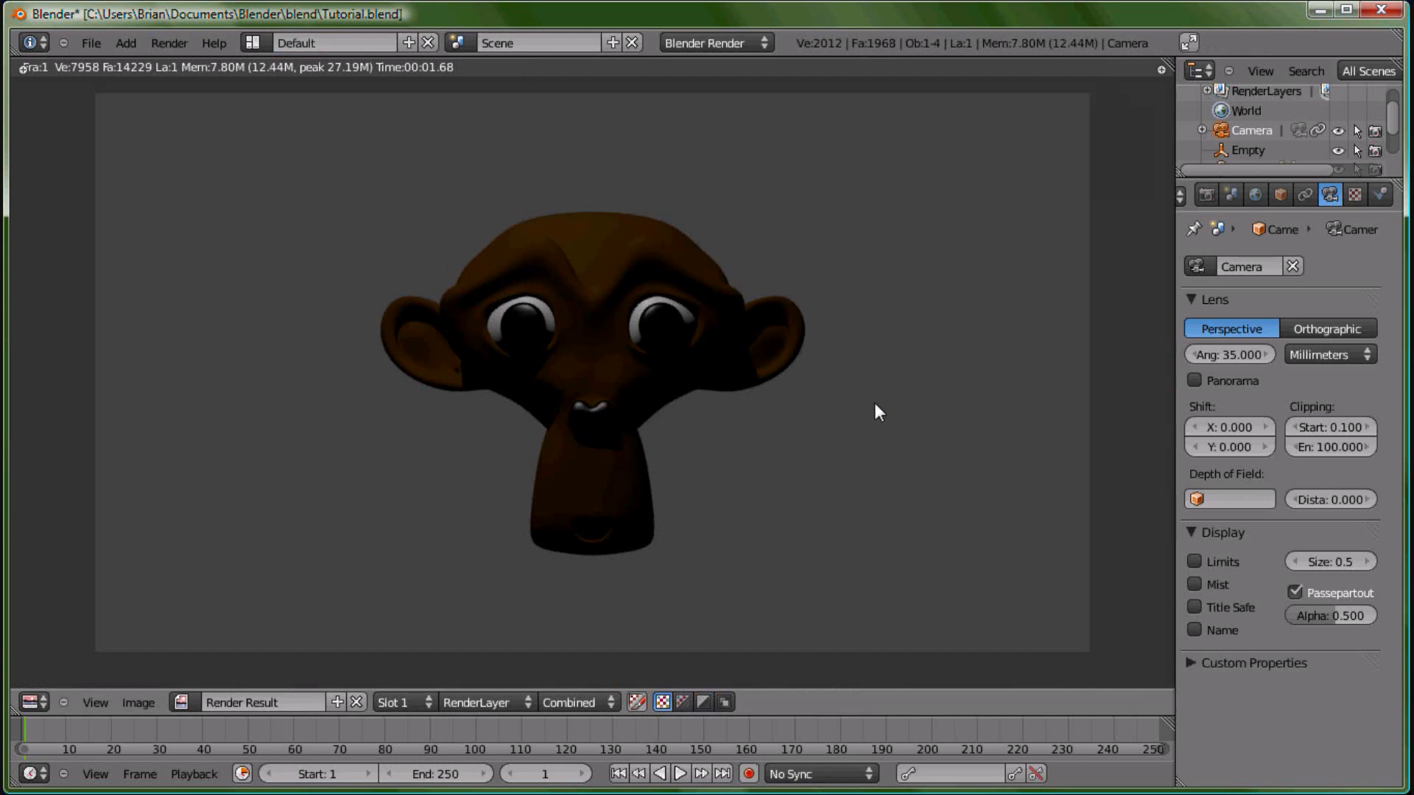
pyautogui.press('Escape')
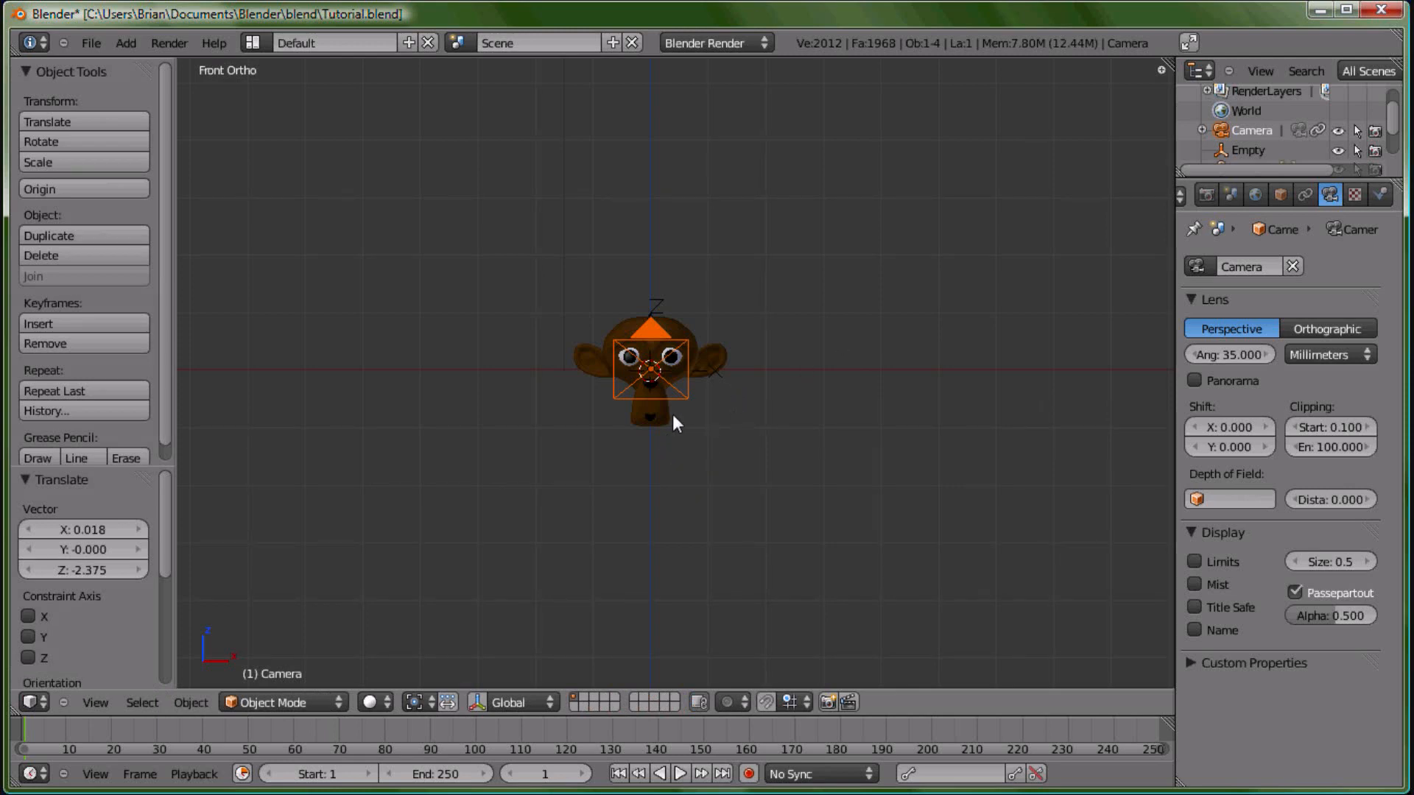
# Select the lamp above the monkey head and change its type to Spot
pyautogui.scroll(-4, 806, 271)
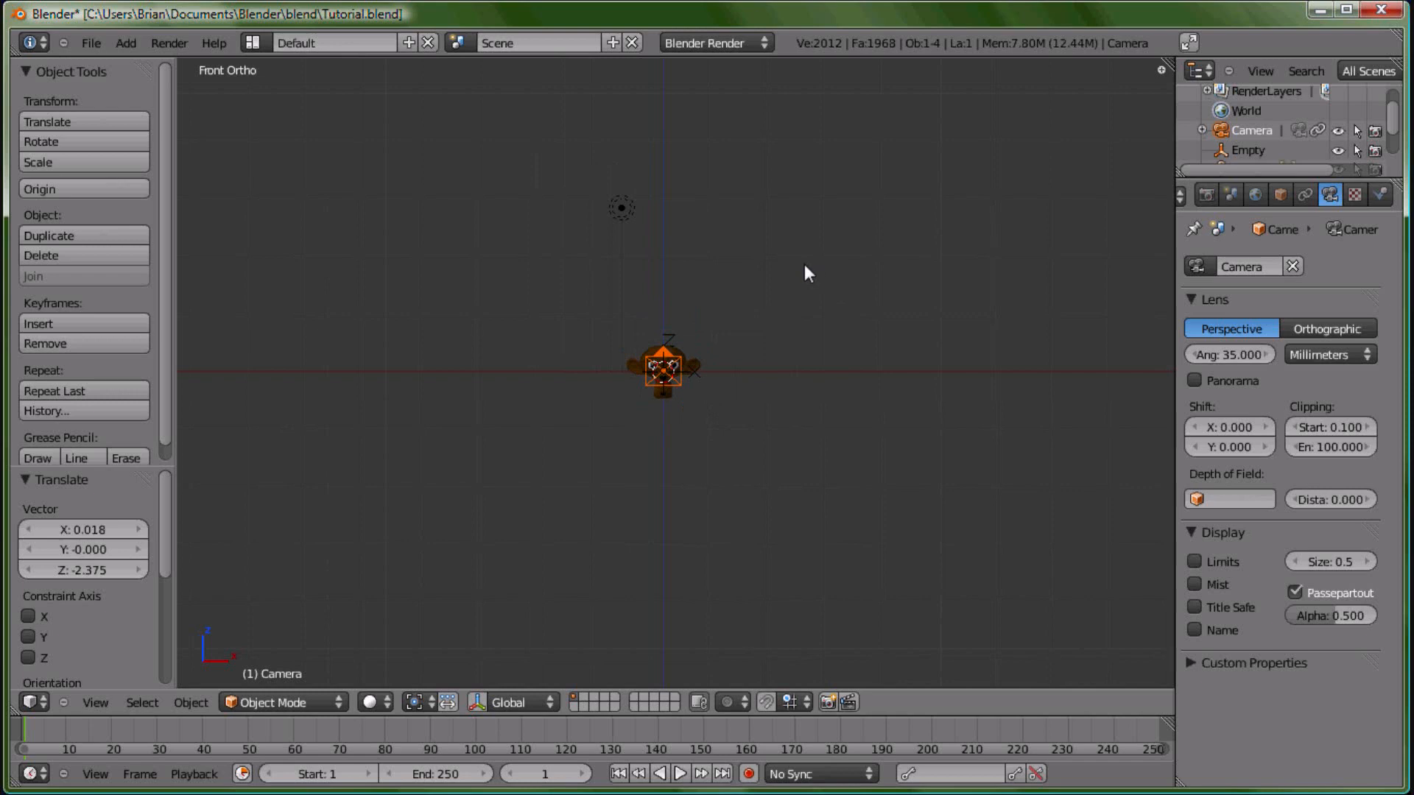
pyautogui.rightClick(621, 208)
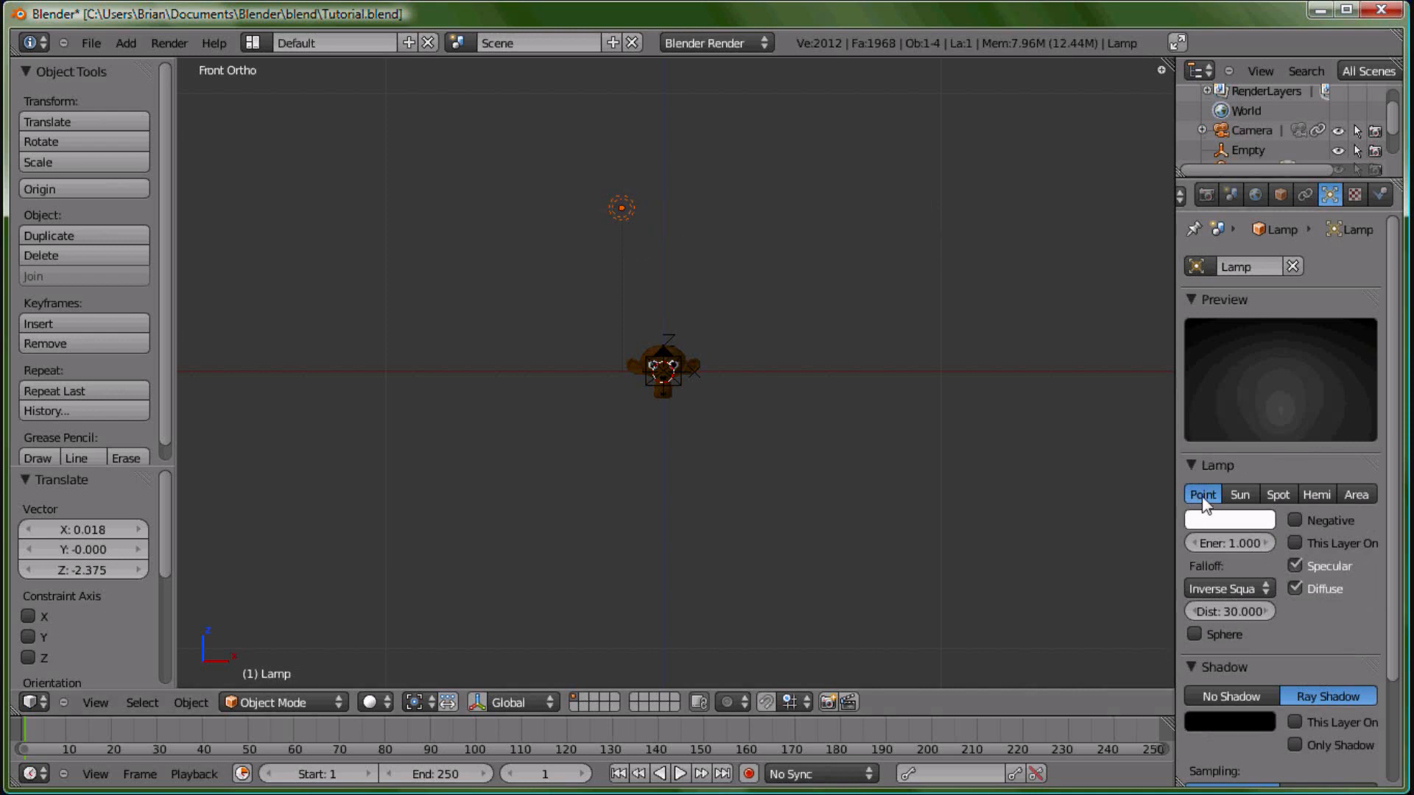
pyautogui.click(1275, 494)
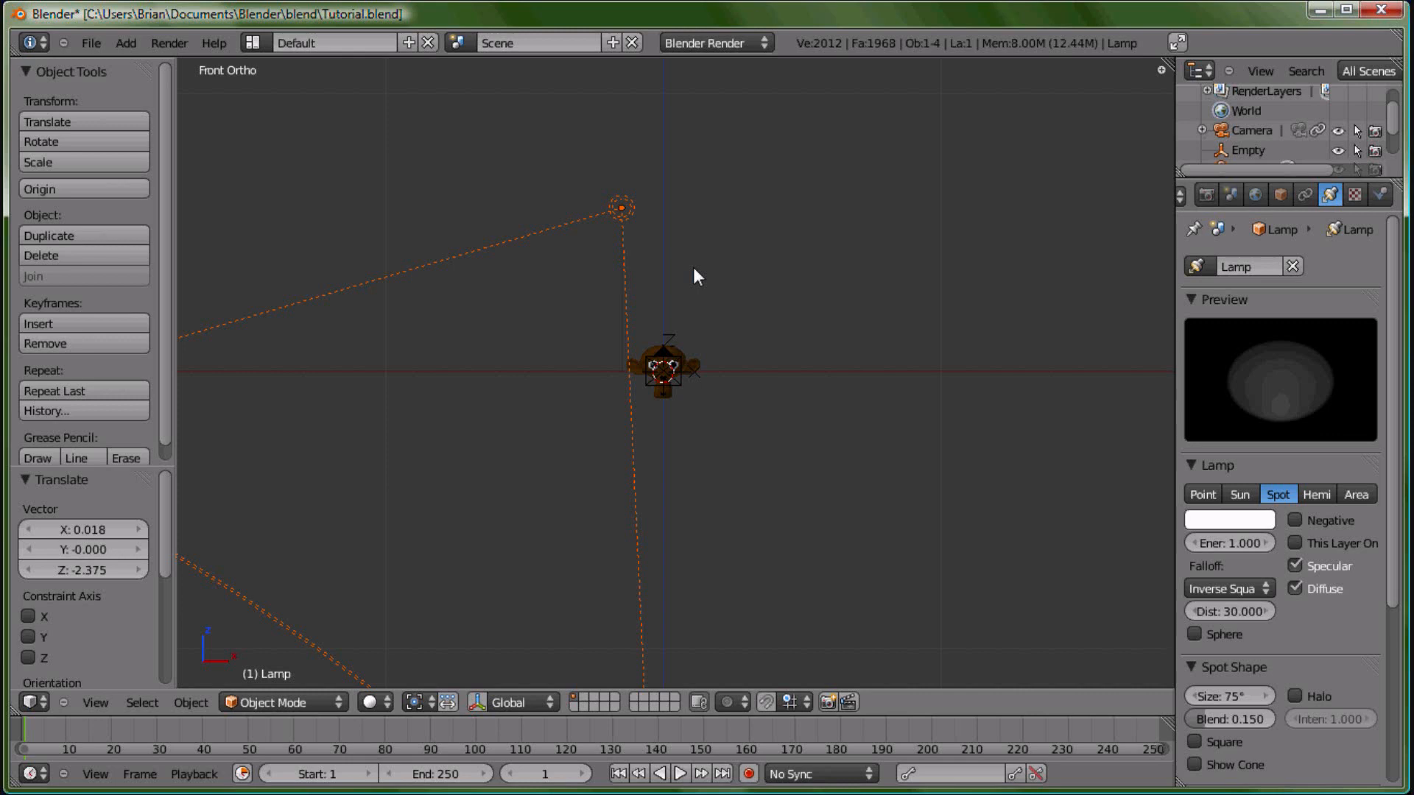
# In top view, add a second empty and move it beside the monkey head, about 2.54 along X and -0.45 along Y
pyautogui.press('KP_7')
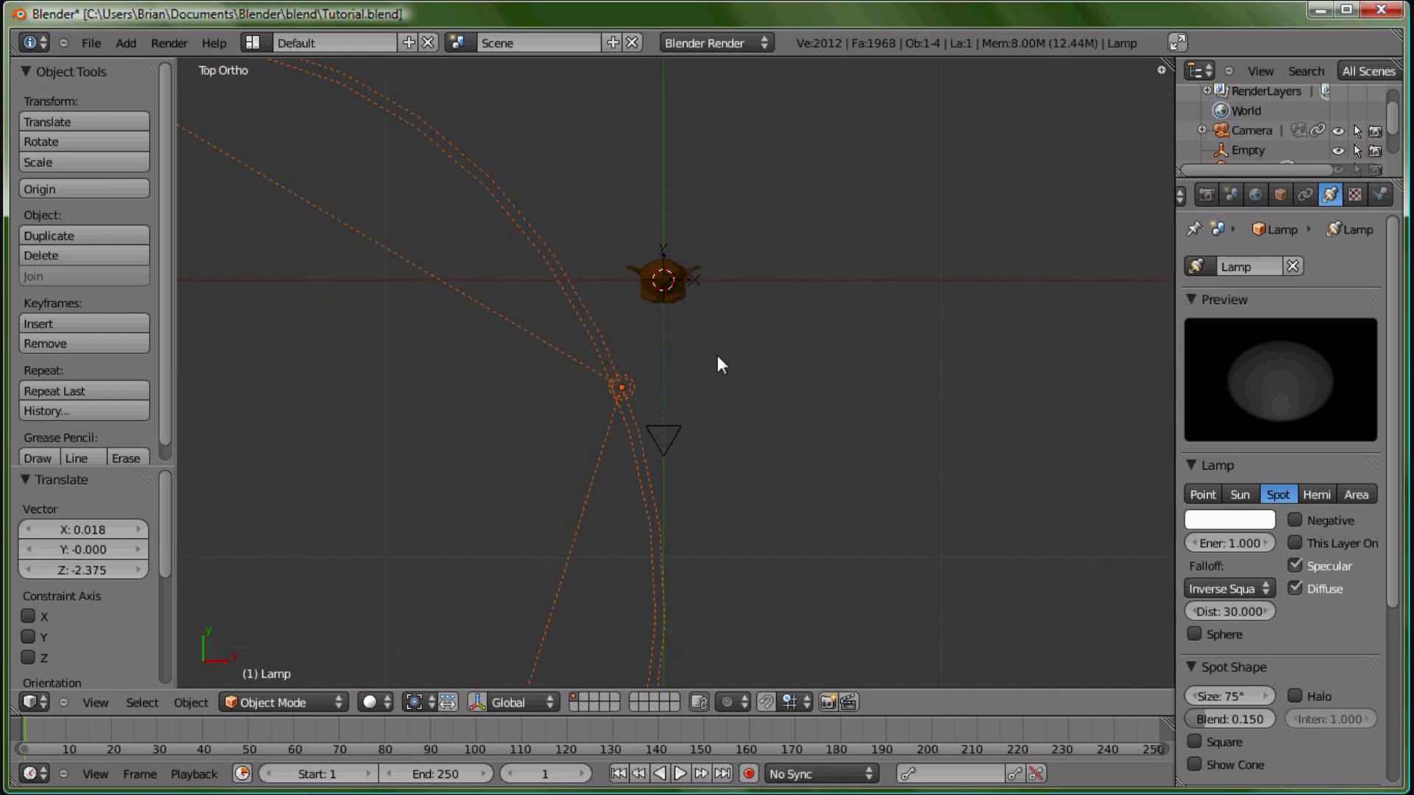
pyautogui.hotkey('shift', 'a')
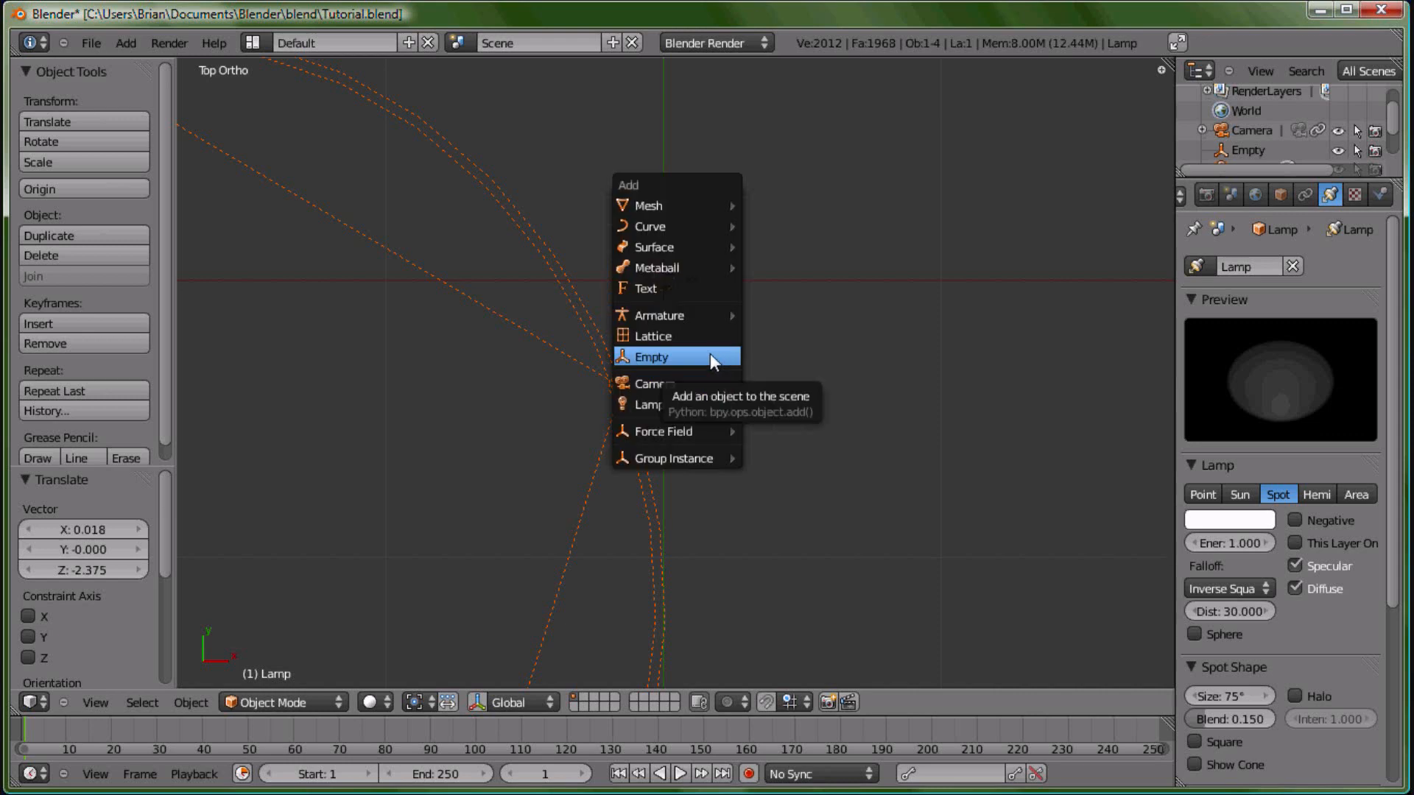
pyautogui.click(710, 354)
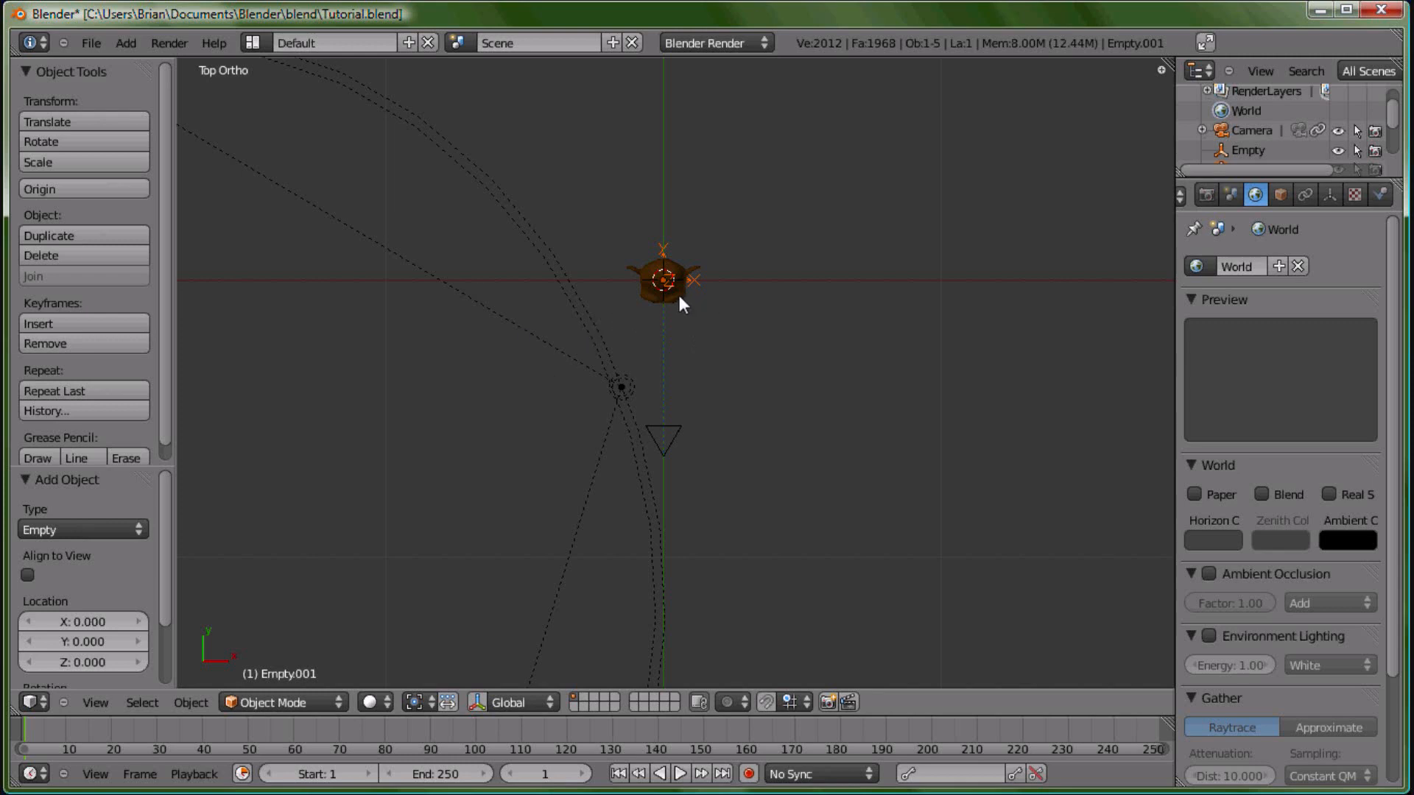
pyautogui.press('g')
pyautogui.click(762, 306)
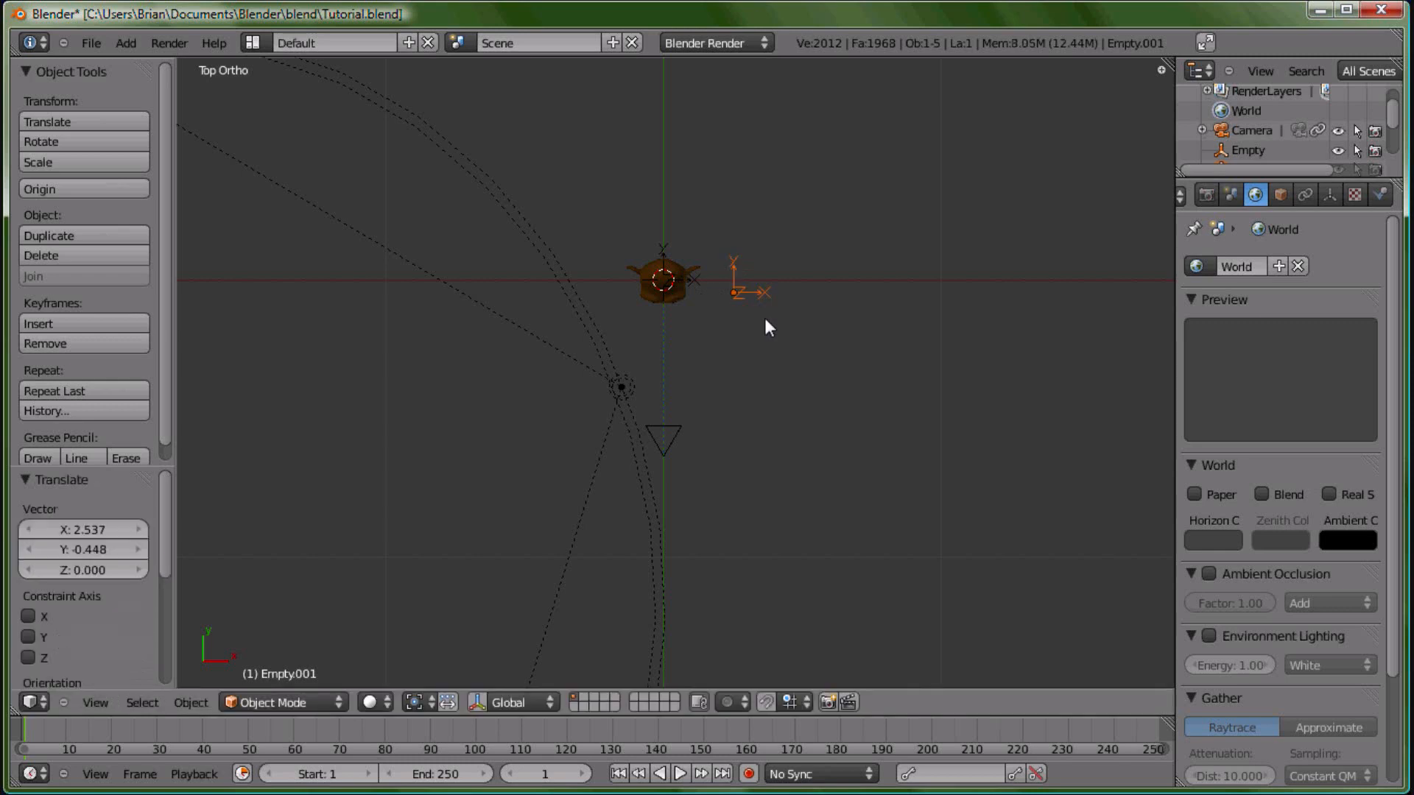
# Make the spot lamp follow the new empty beside the monkey head with a Track To constraint
pyautogui.rightClick(623, 390)
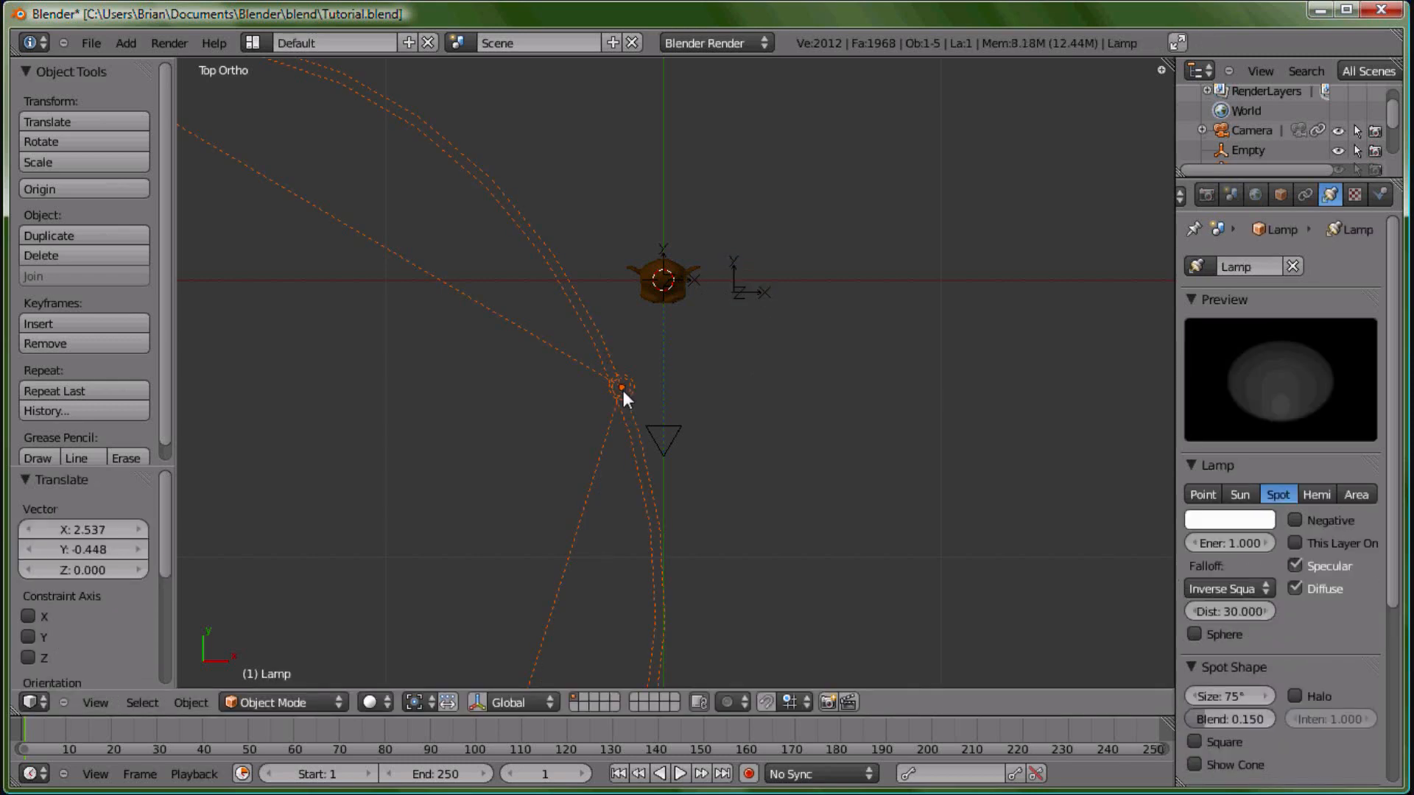
pyautogui.rightClick(756, 296)
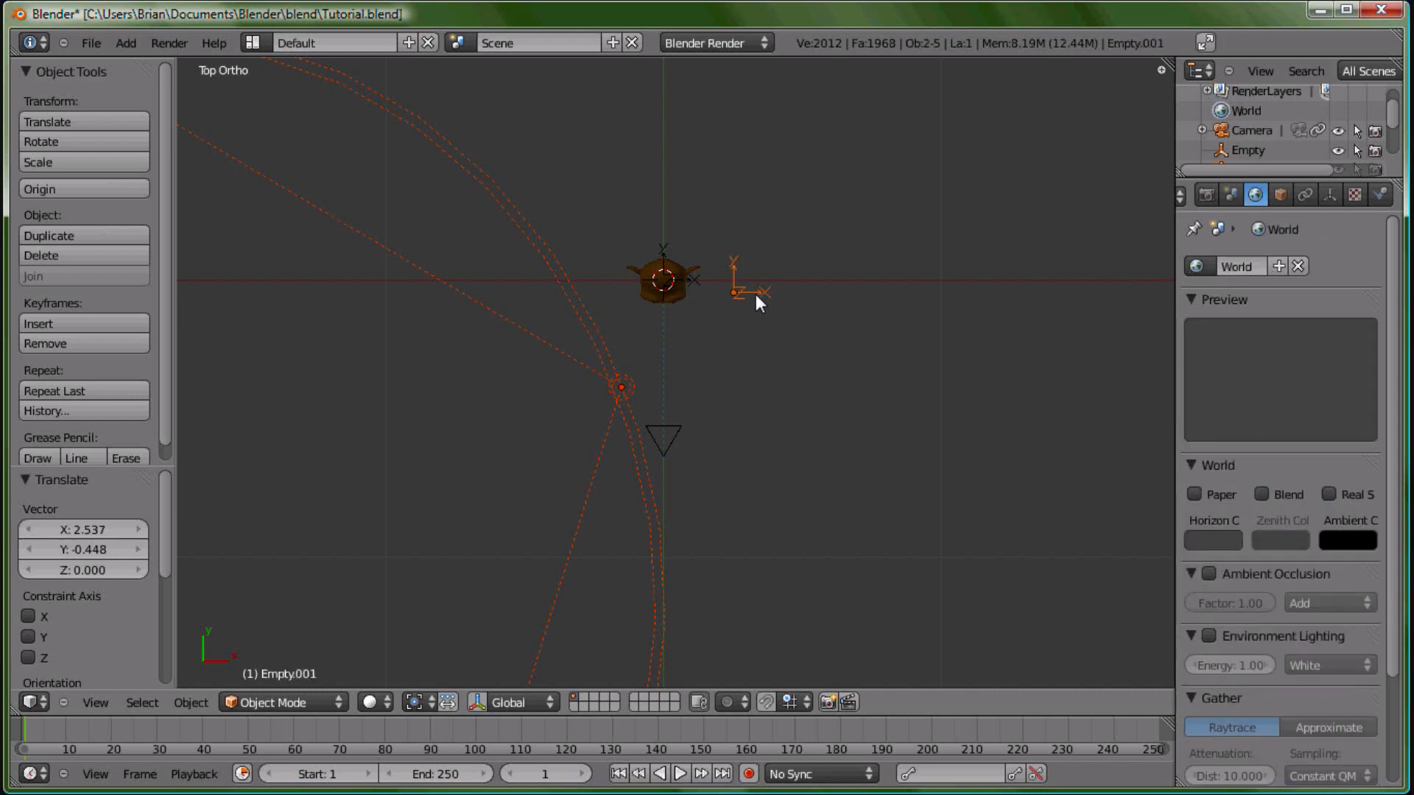
pyautogui.hotkey('ctrl', 't')
pyautogui.click(756, 294)
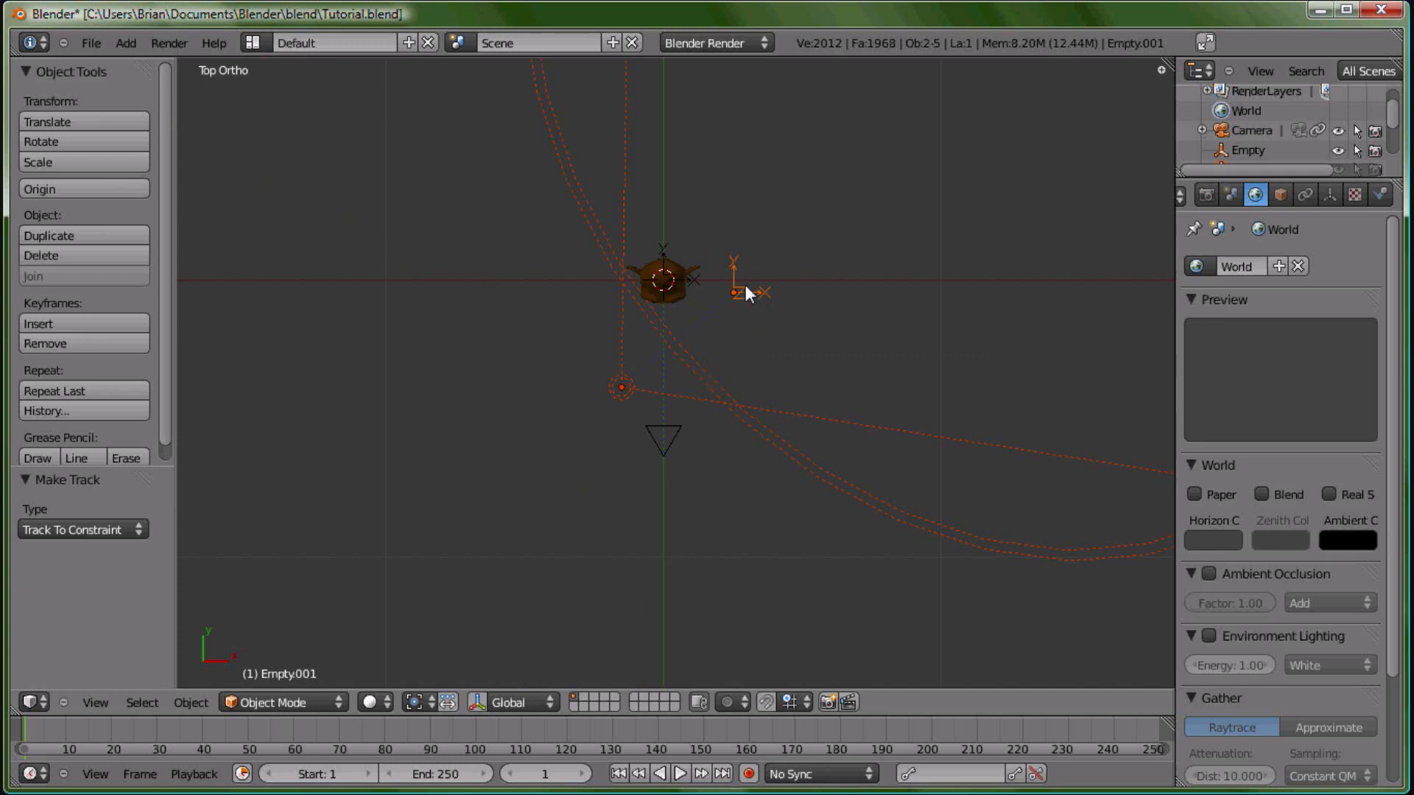
# Select only the lamp's target empty and move it onto the monkey head, about -2.76 along X and 0.19 along Y
pyautogui.press('g')
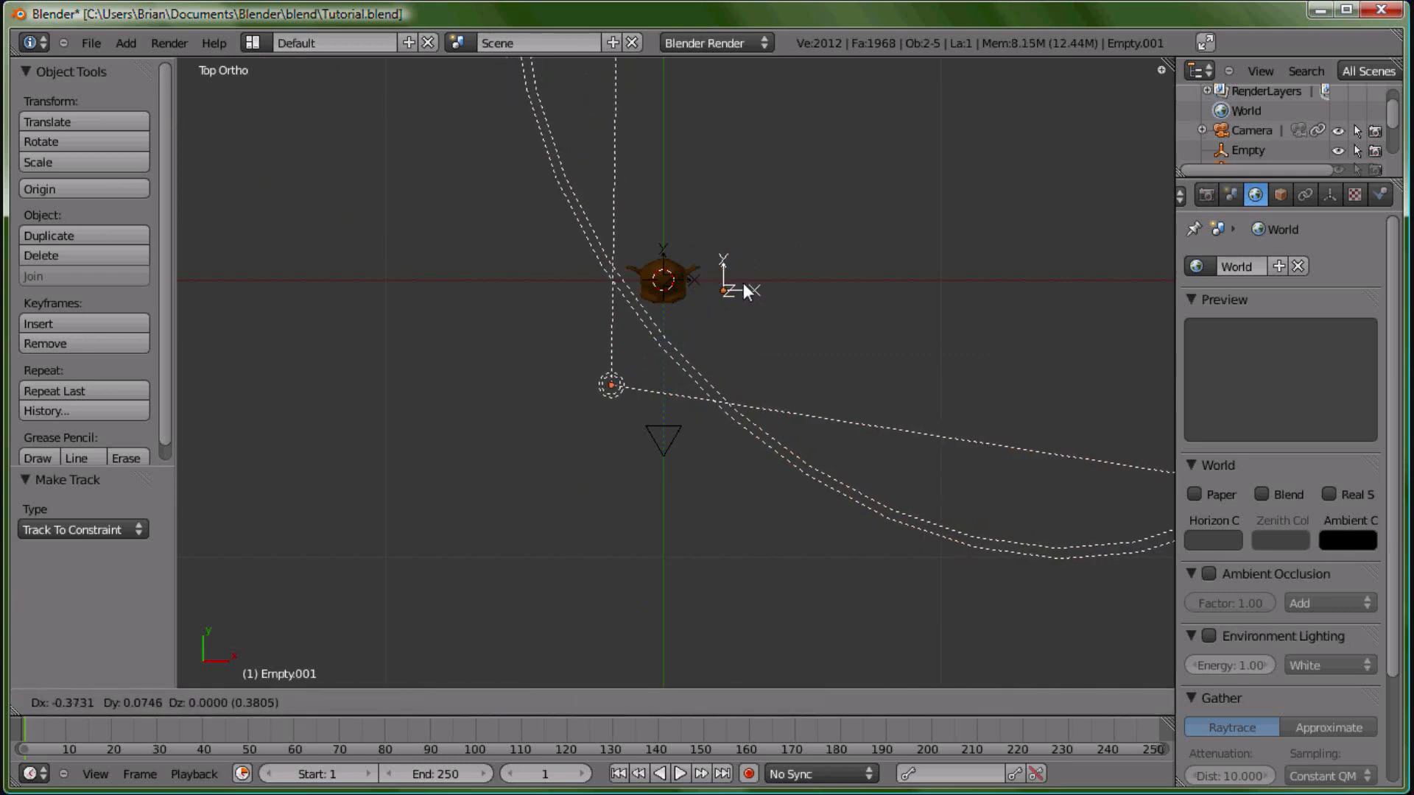
pyautogui.rightClick(750, 302)
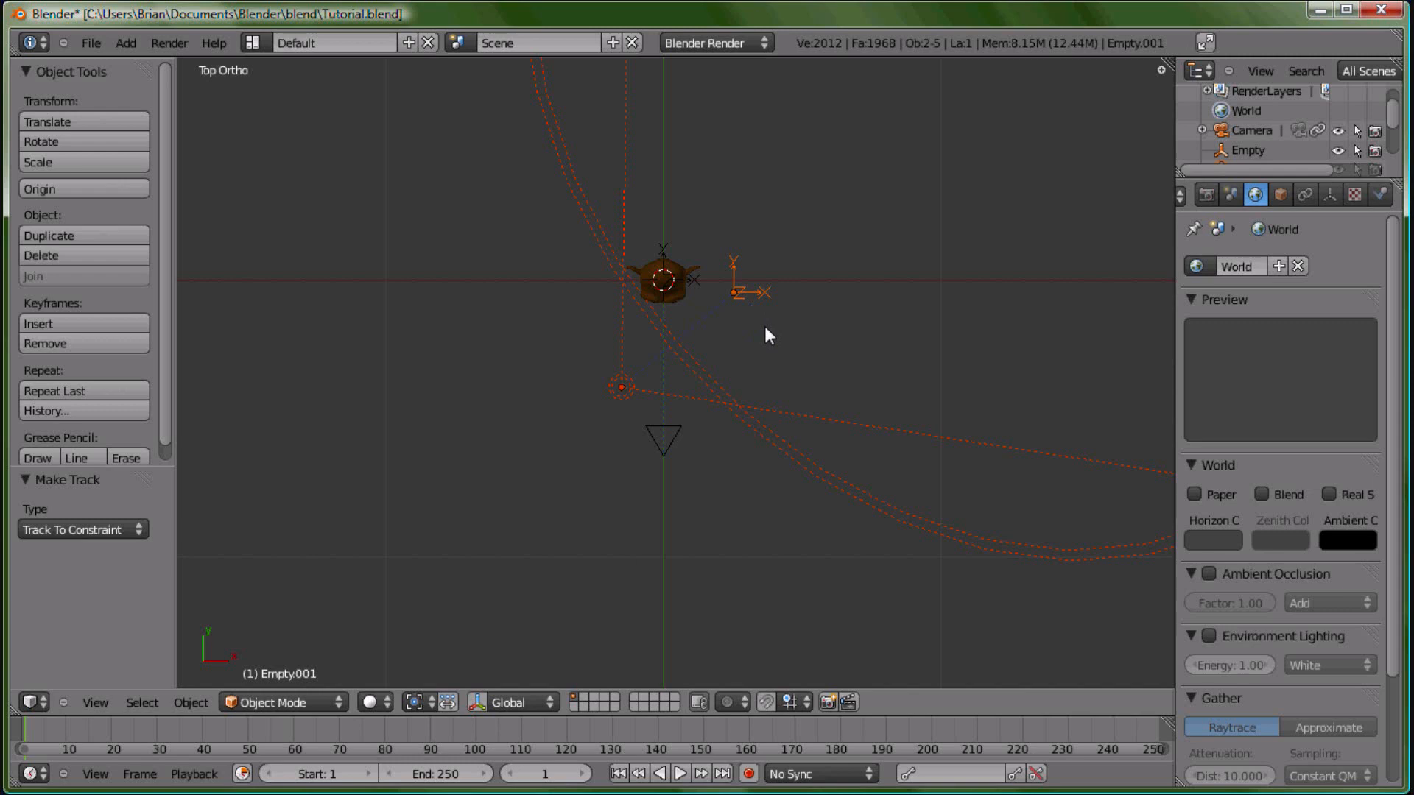
pyautogui.press('a')
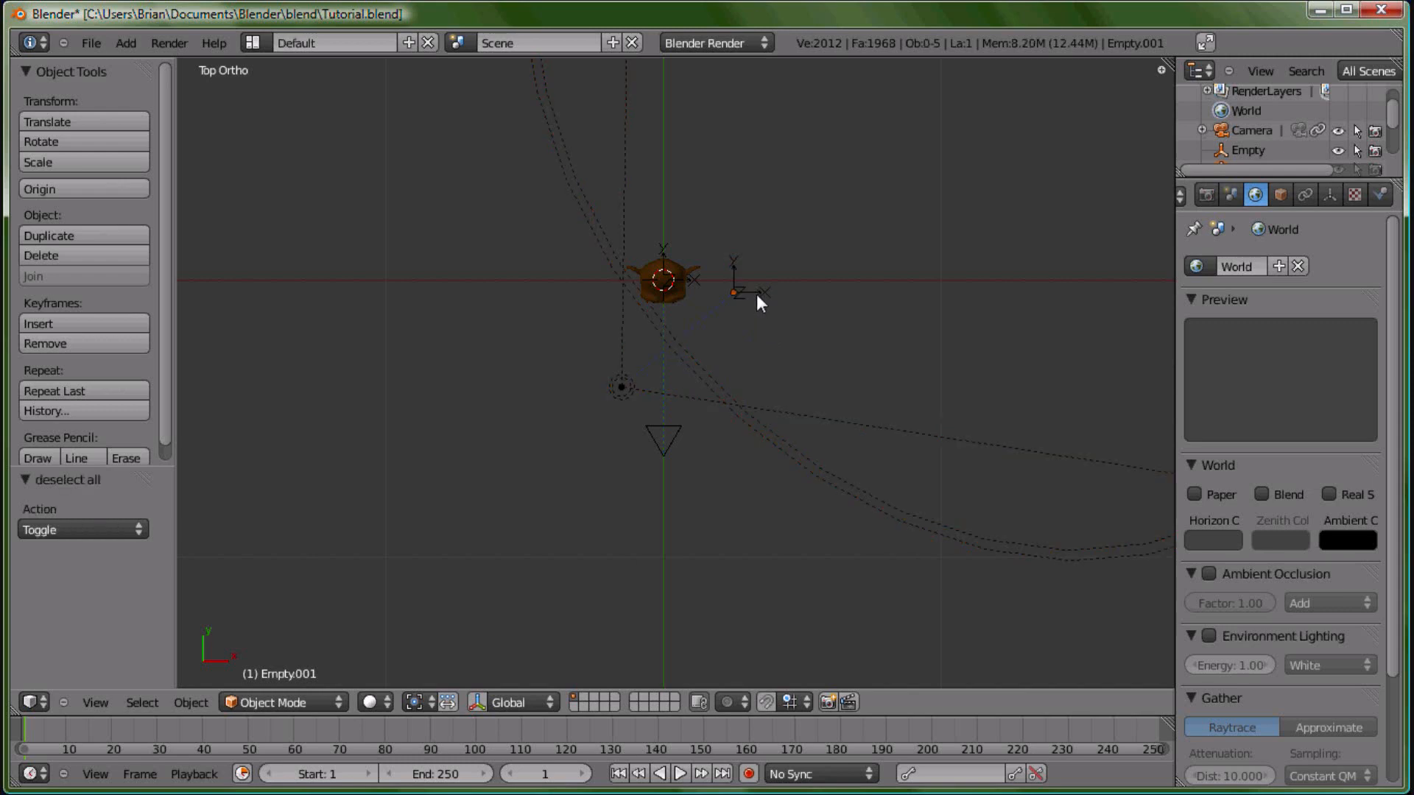
pyautogui.press('g')
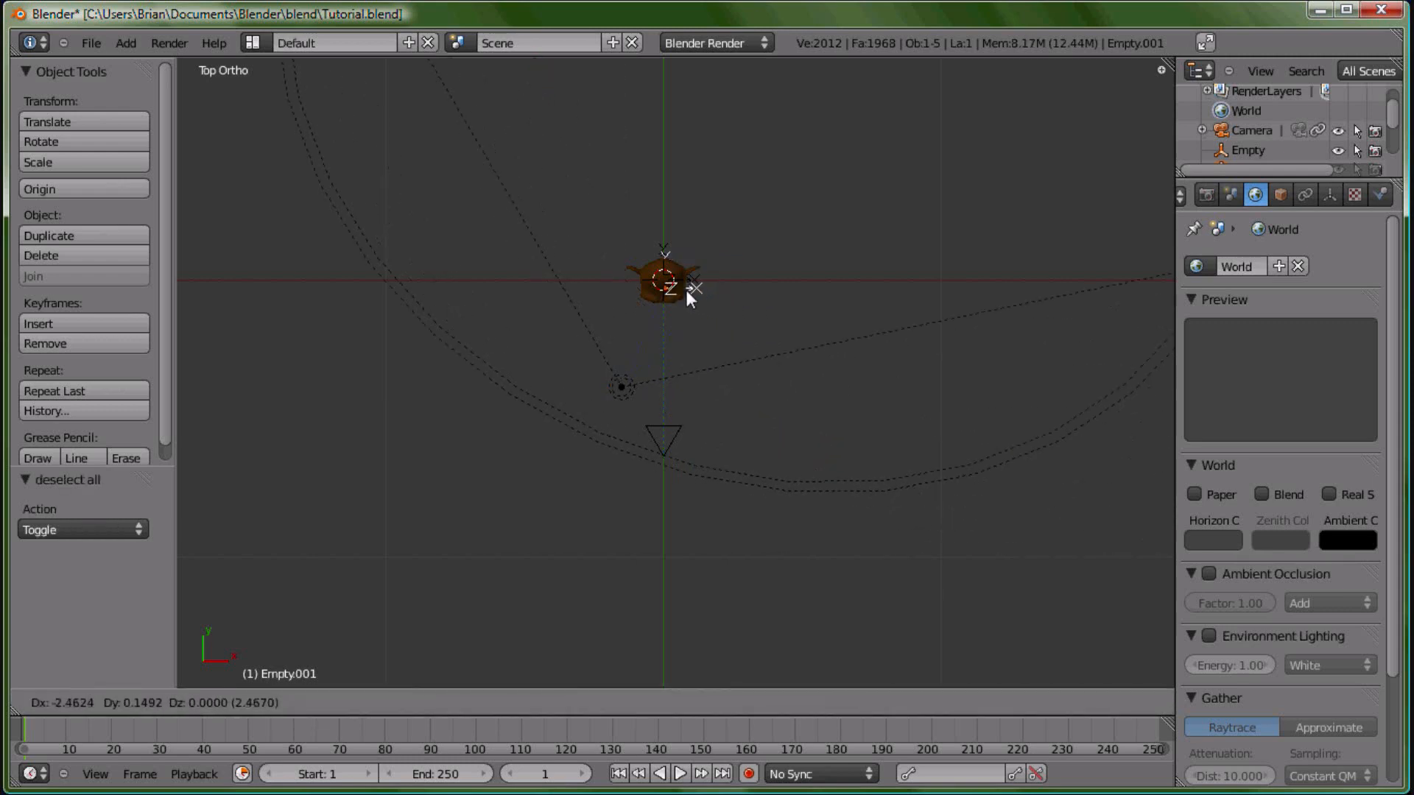
pyautogui.click(679, 289)
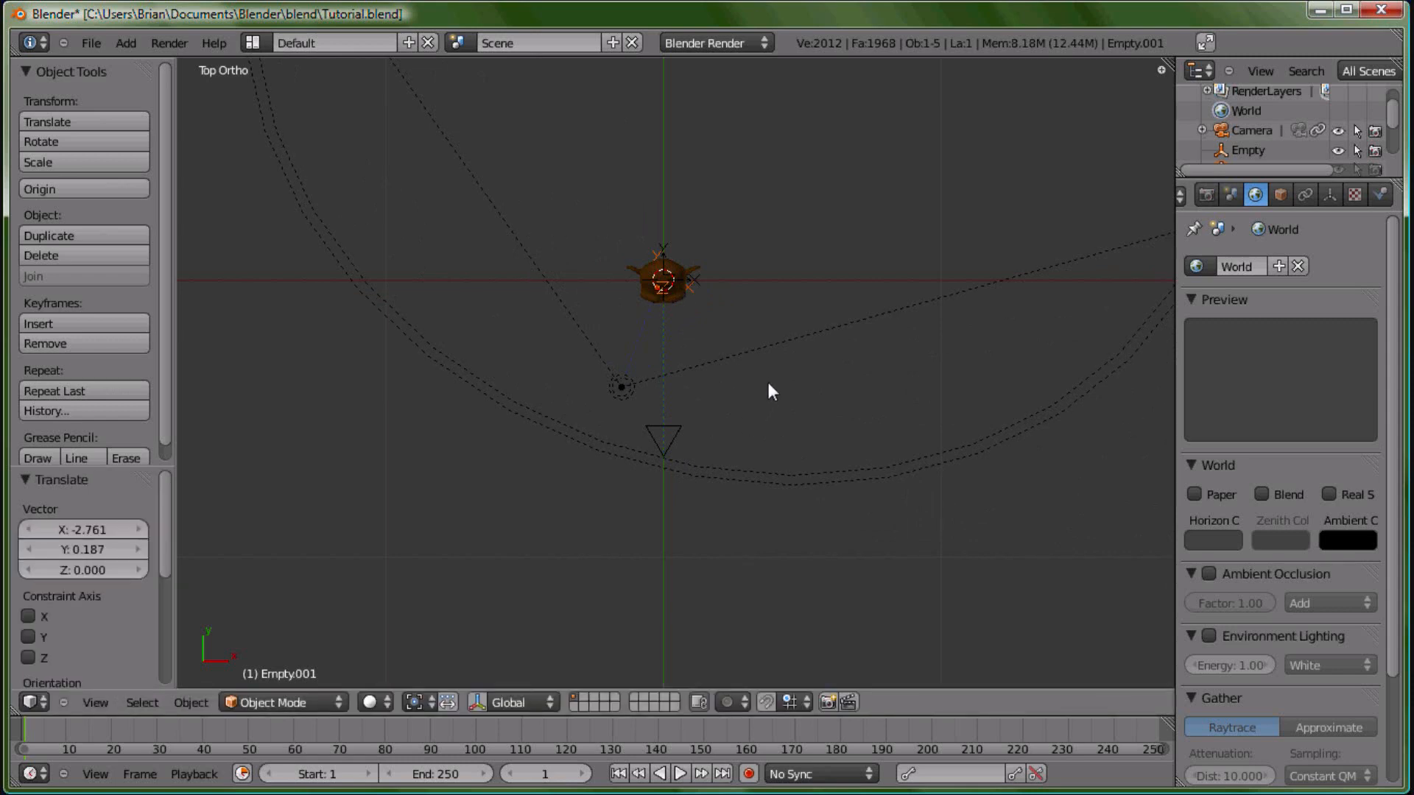
# In right view, move the spot lamp behind the camera, about -5.37 along Y and -3.54 along Z, and save the file
pyautogui.press('KP_3')
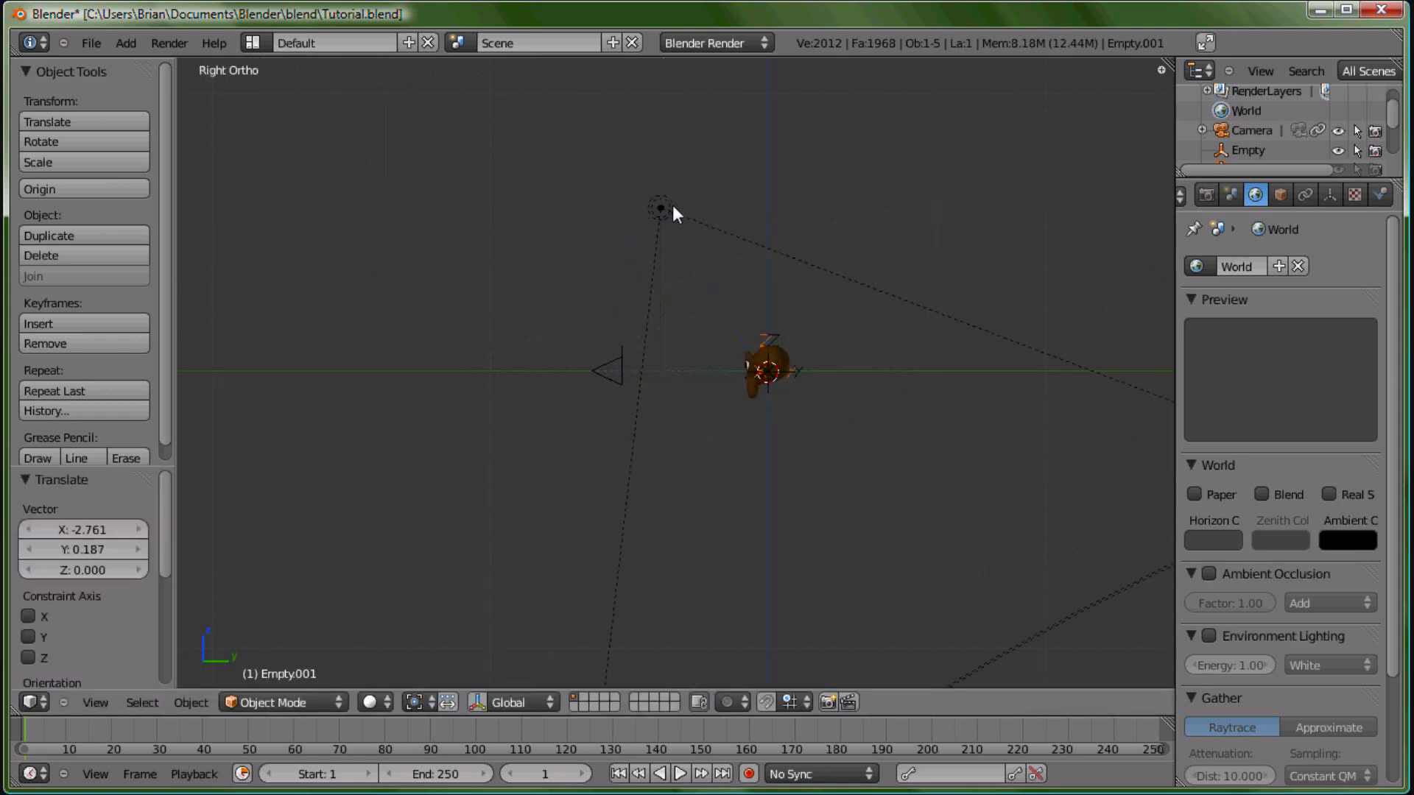
pyautogui.rightClick(669, 203)
pyautogui.press('g')
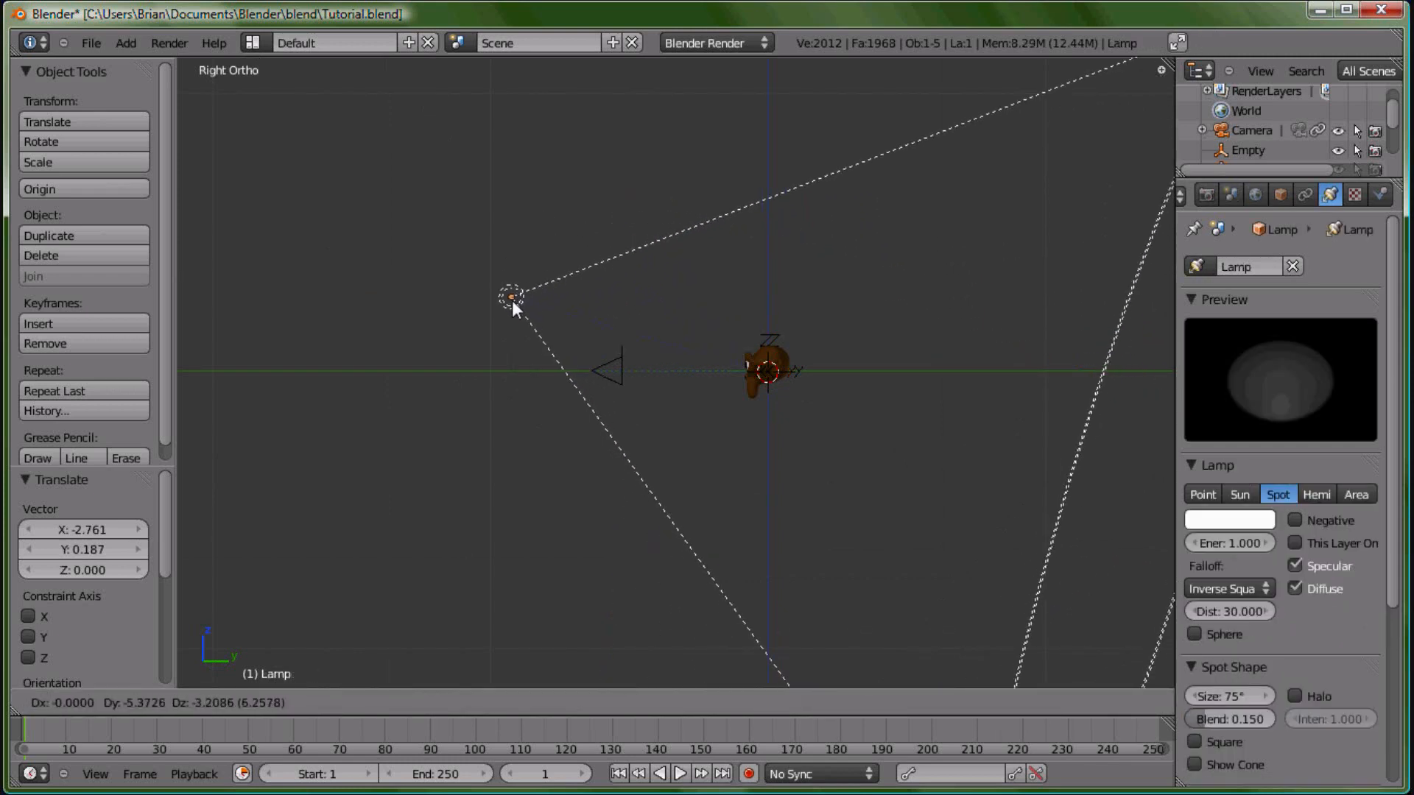
pyautogui.click(511, 306)
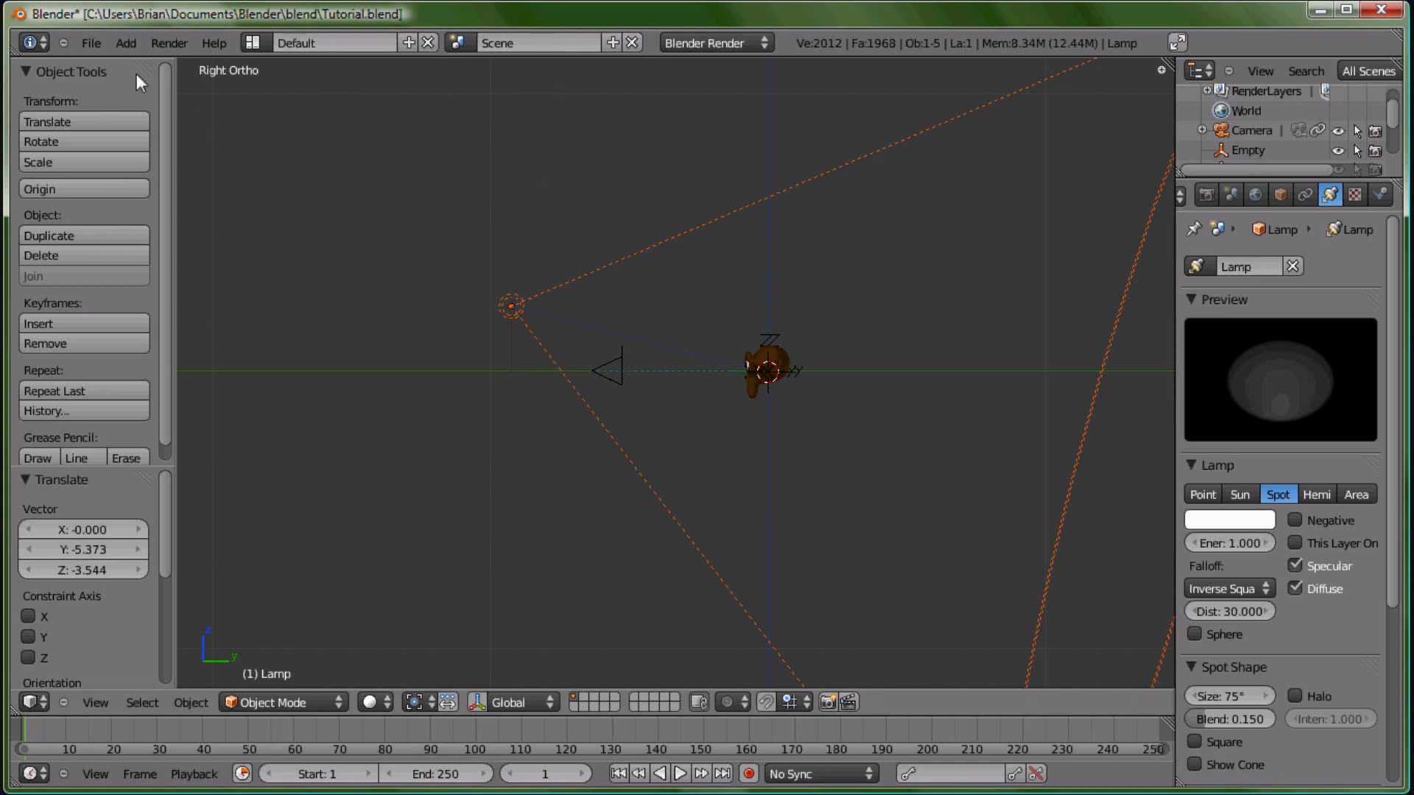
pyautogui.click(95, 42)
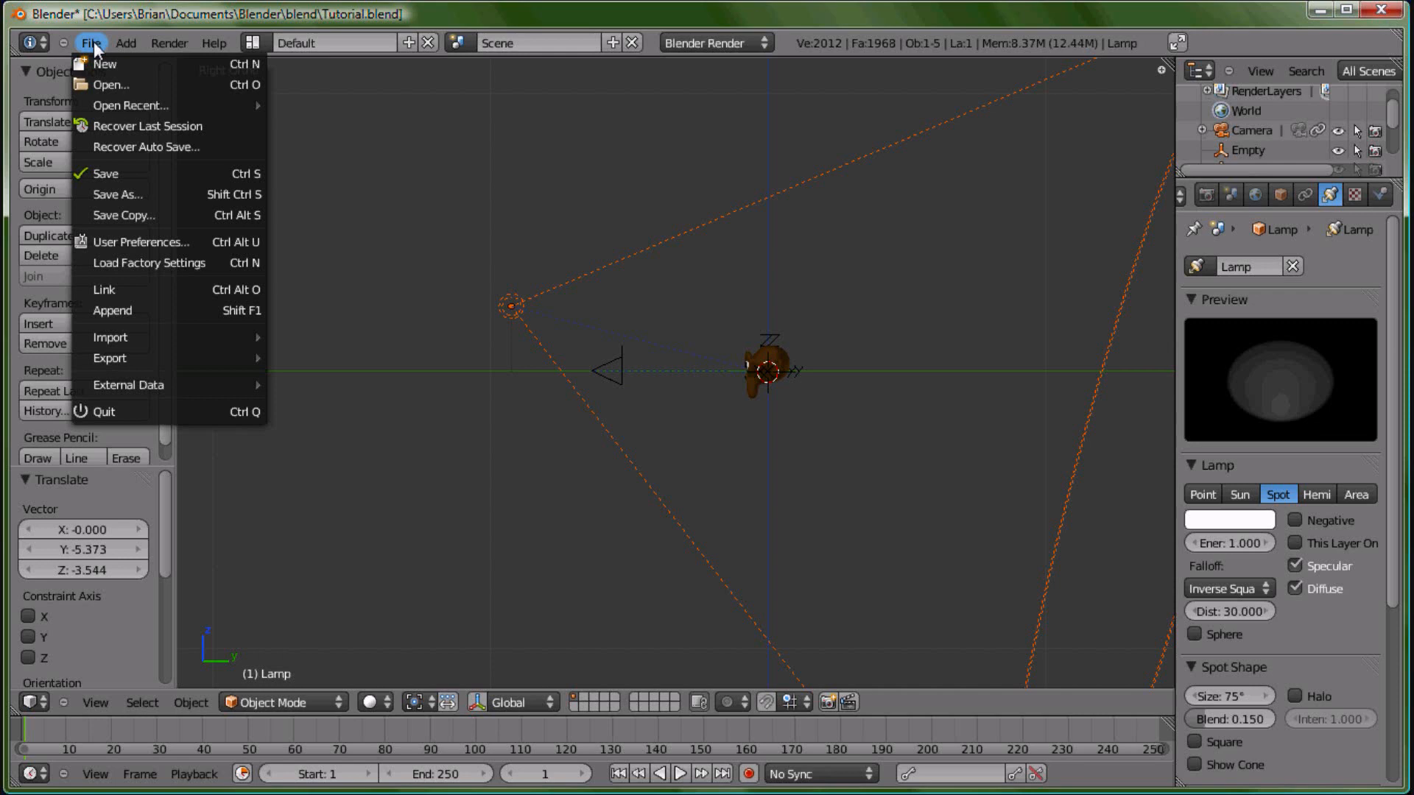
pyautogui.click(99, 173)
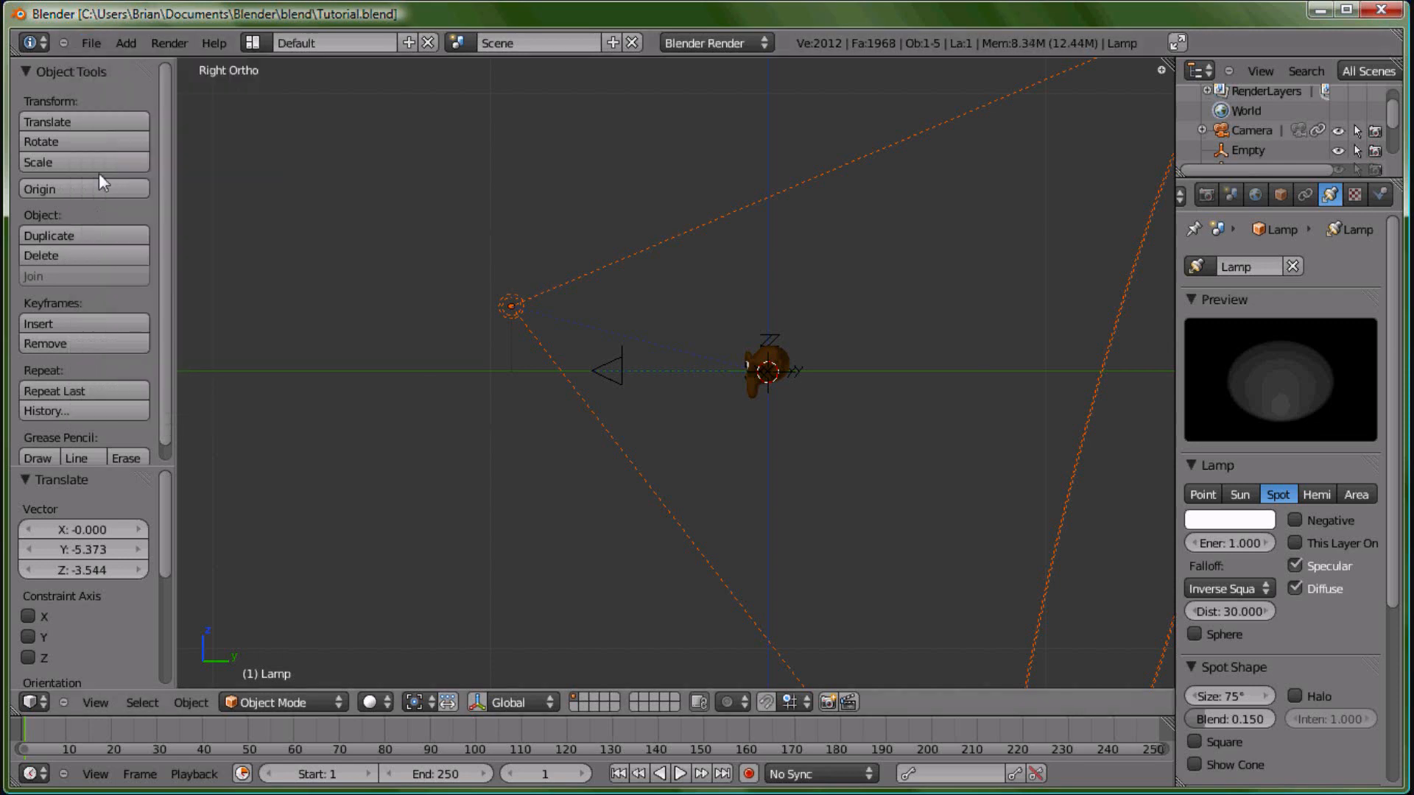